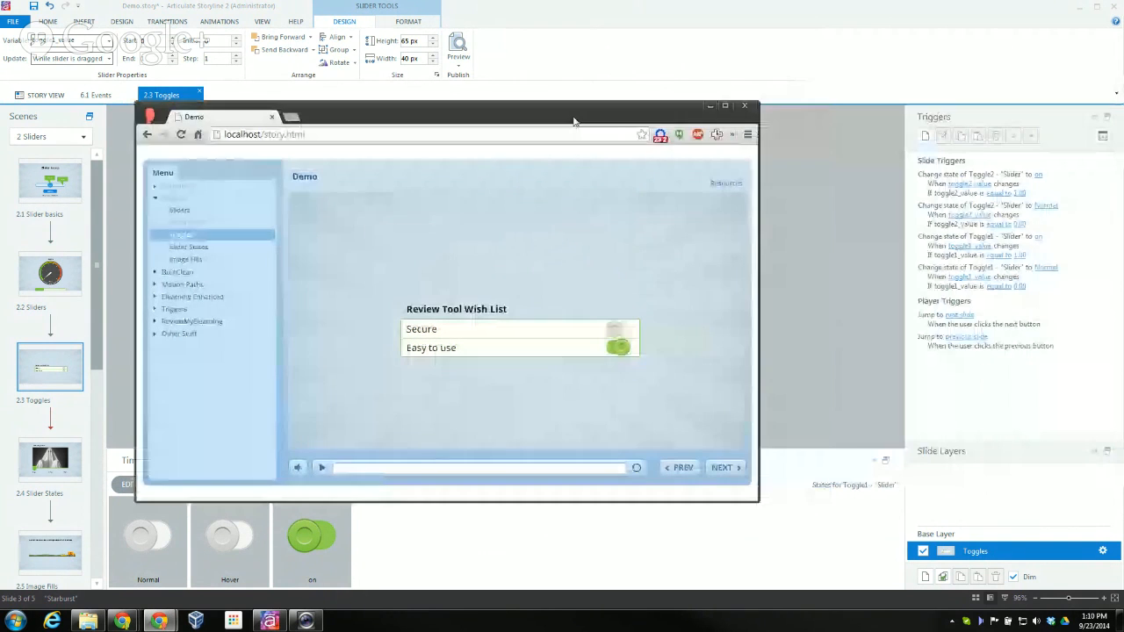
Open the Sliders slide in the published demo, test the gauge slider and return to Storyline.
left_click(181, 213)
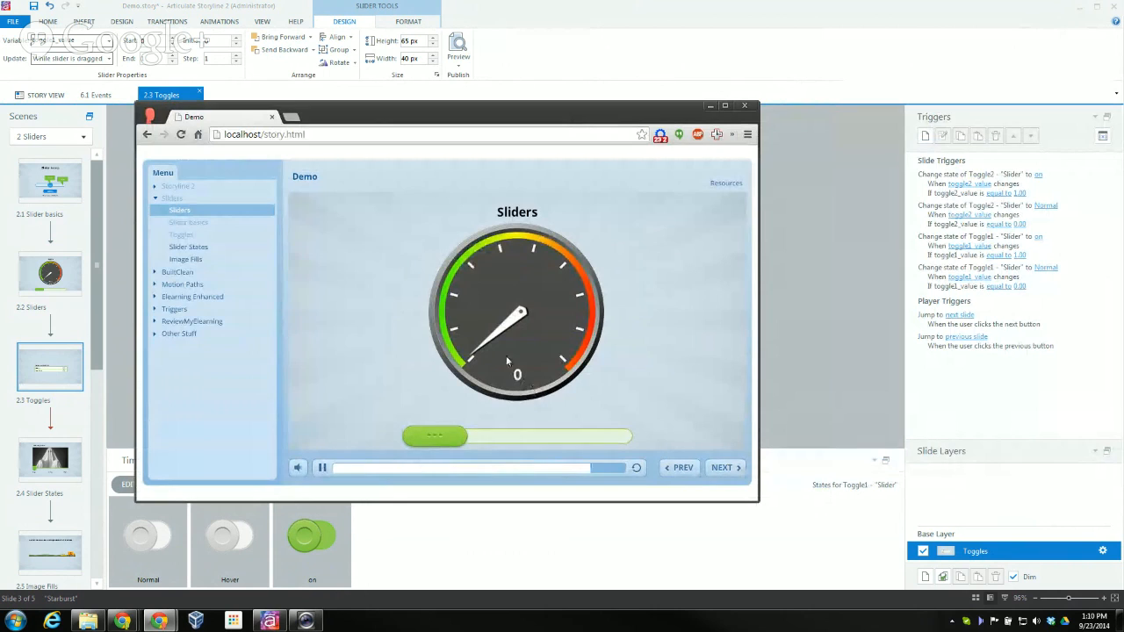
left_click_drag(454, 442, 409, 441)
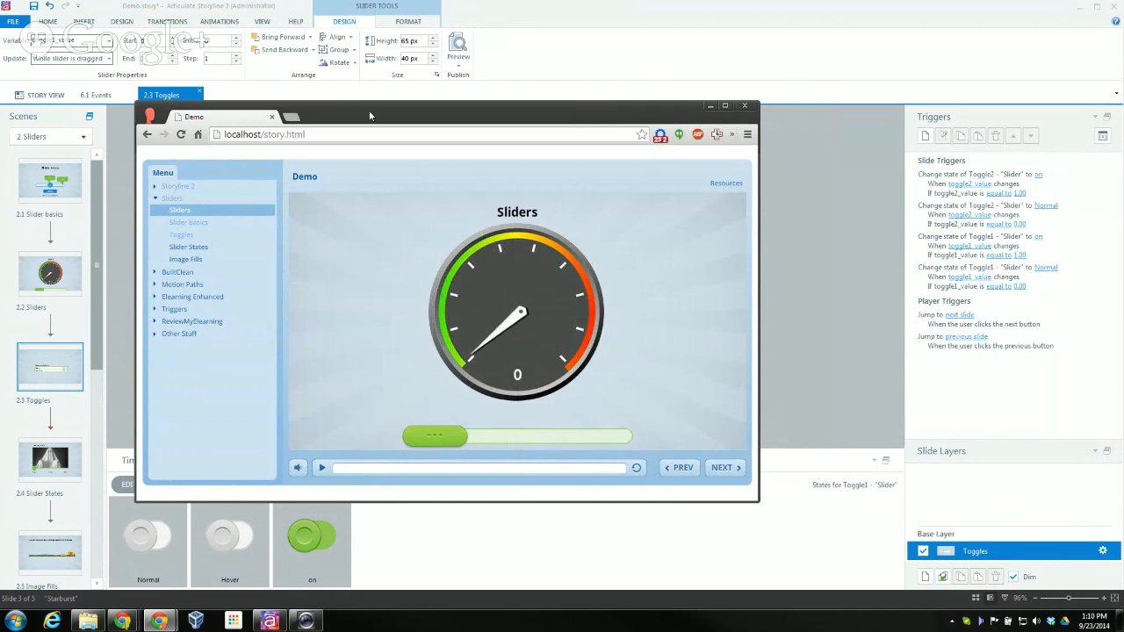
key("alt+F4")
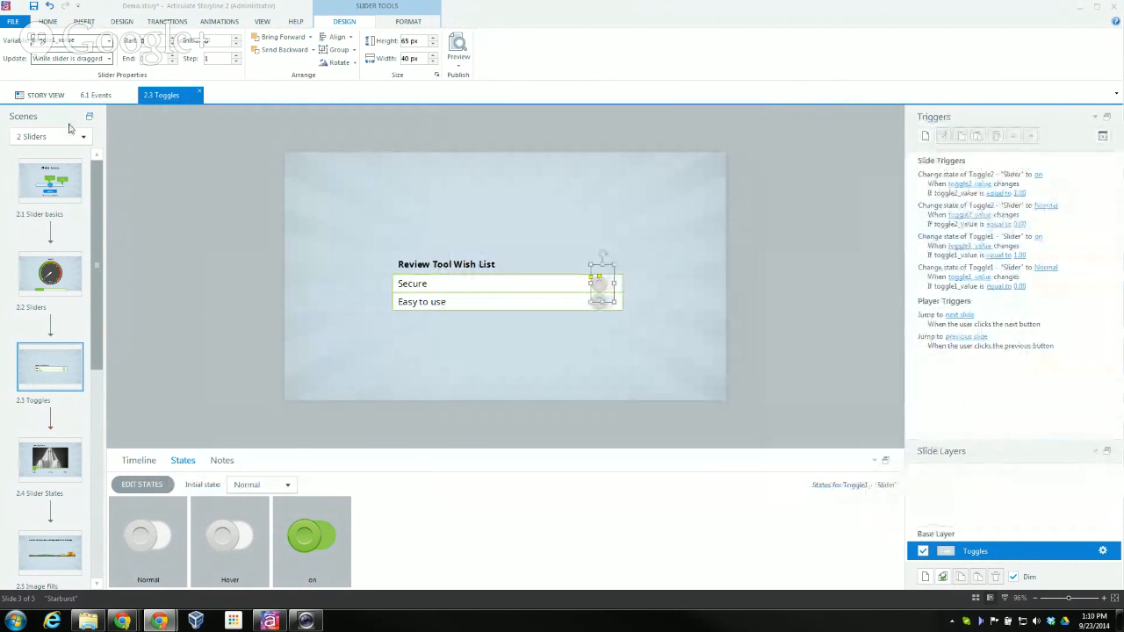
View the states of the gauge's needle picture on slide 2.2 Sliders.
left_click(55, 271)
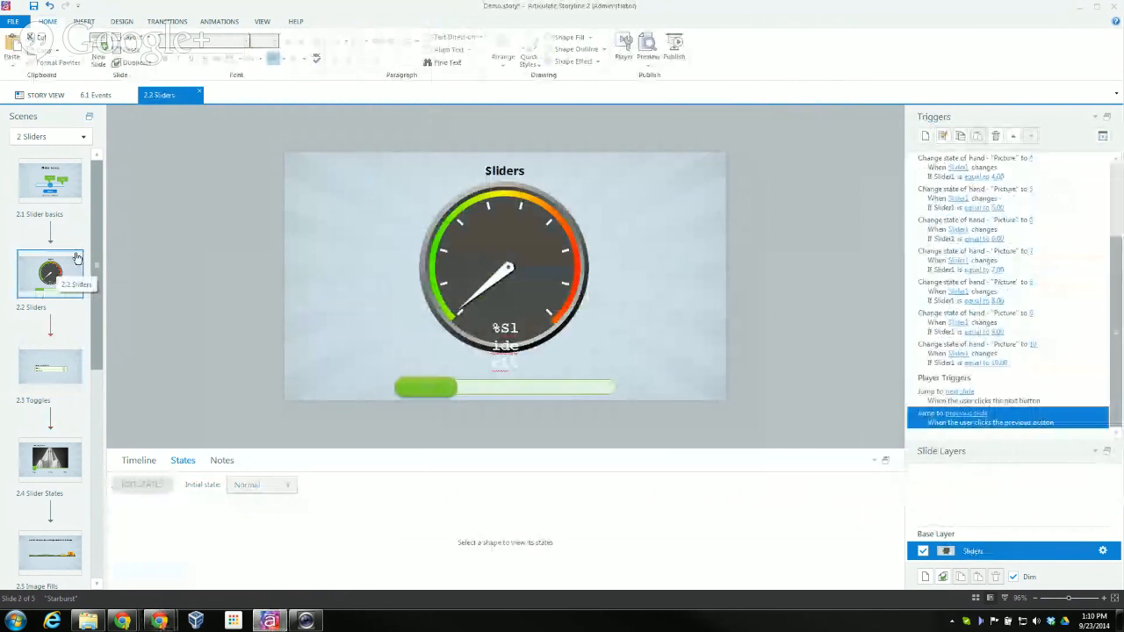
left_click(482, 290)
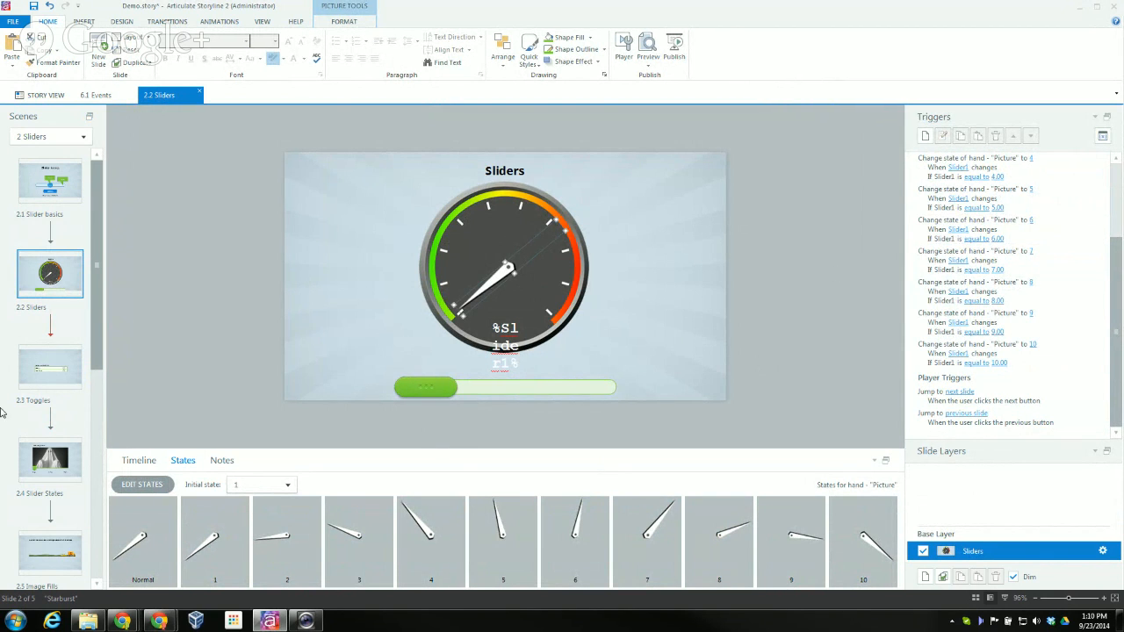
Examine the design properties and available thumb styles of the ghost picture's slider on slide 2.4 Slider States.
left_click(54, 466)
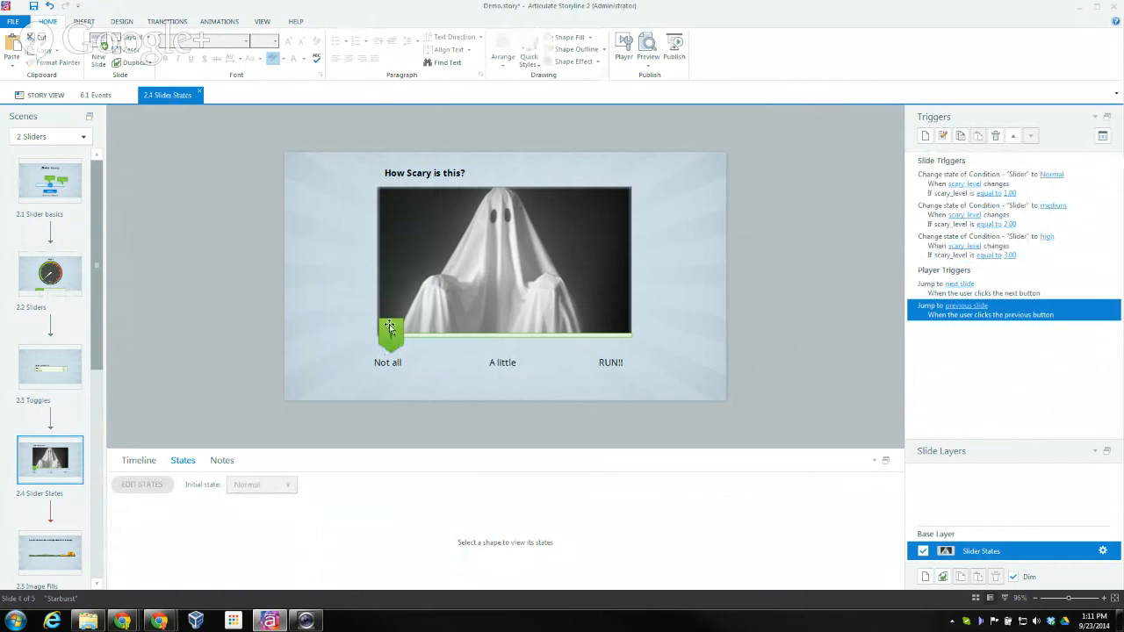
left_click(391, 332)
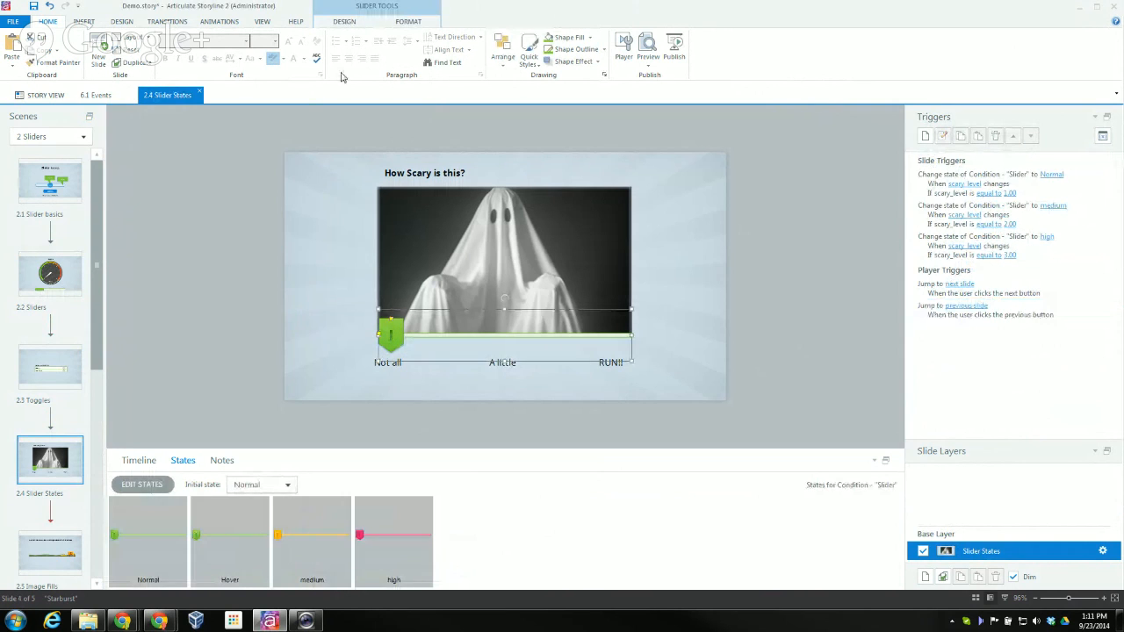
left_click(344, 21)
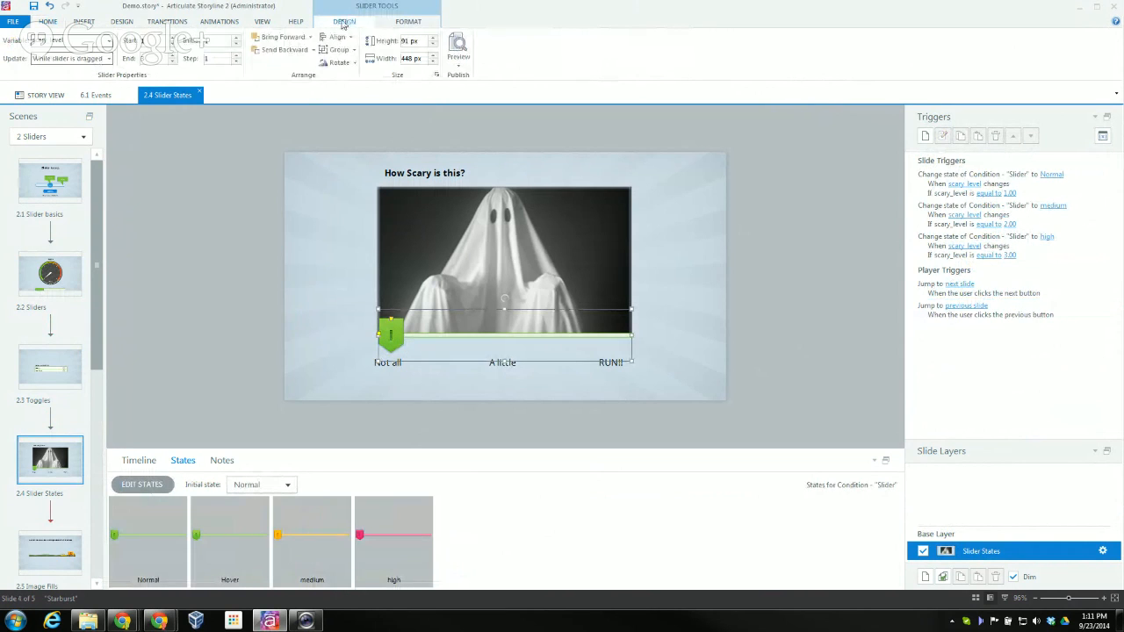
left_click(416, 24)
left_click(302, 65)
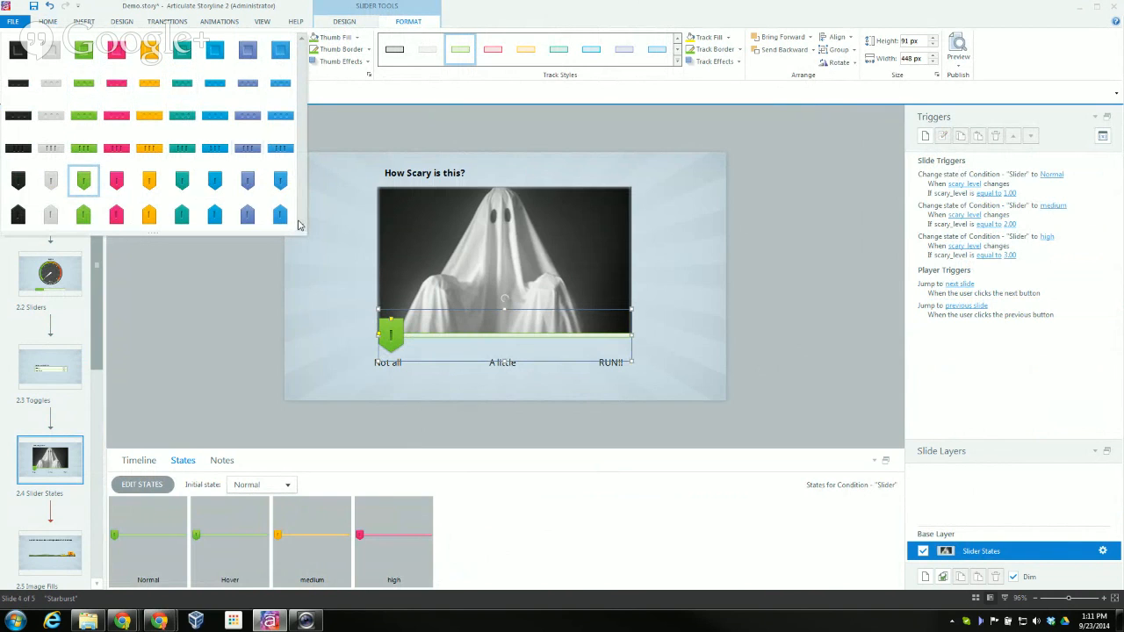
left_click(349, 130)
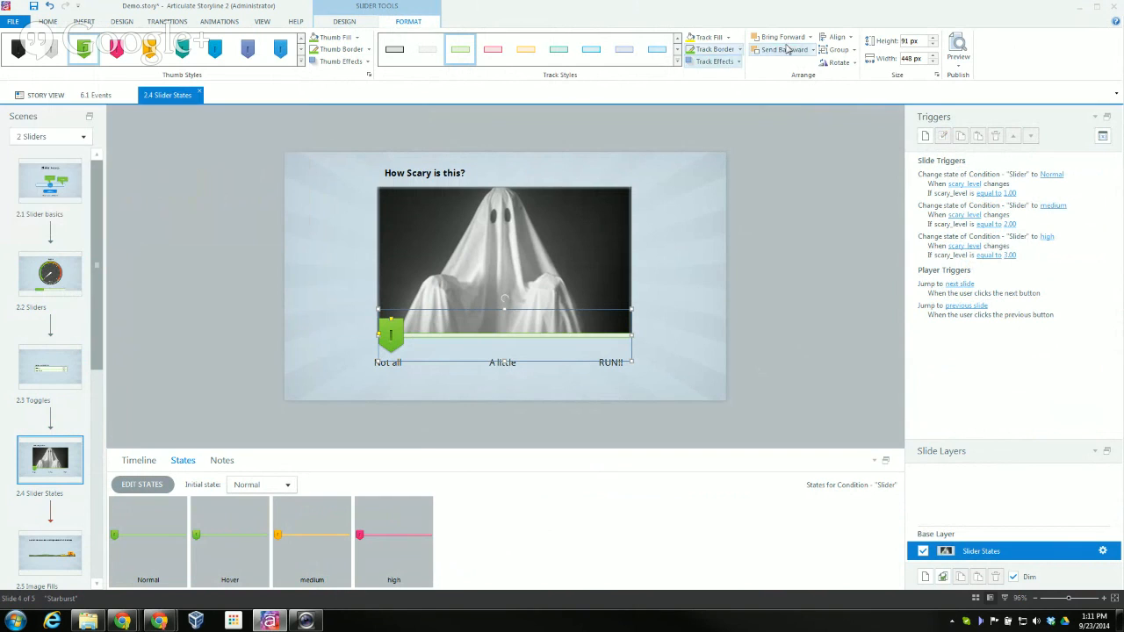
Look through the slider types offered among the insertable controls without adding one.
left_click(86, 22)
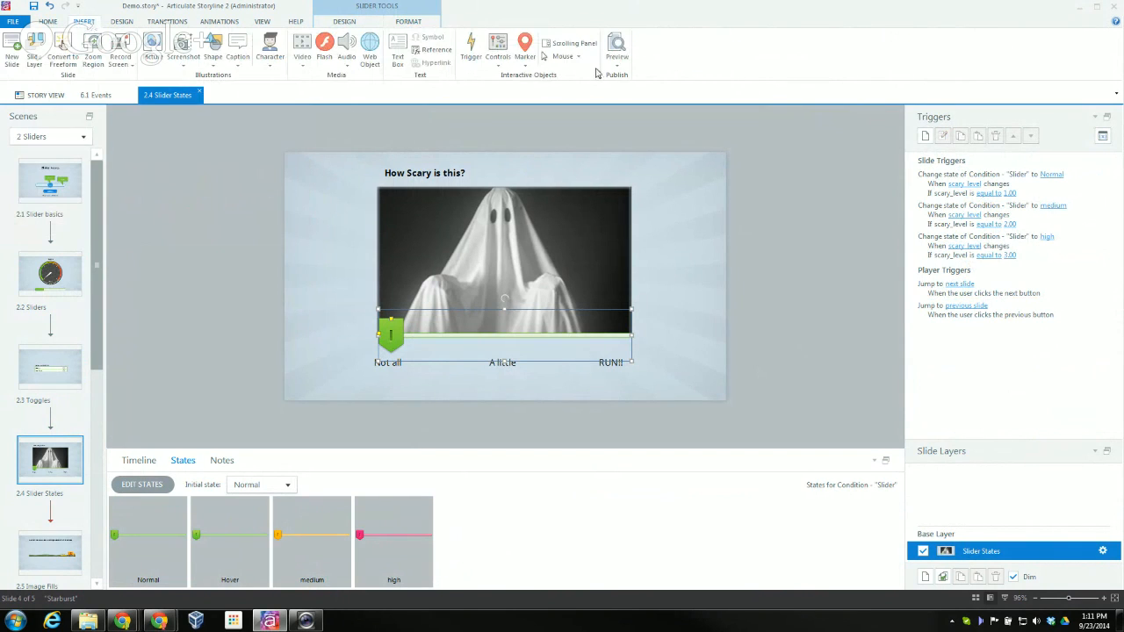
left_click(498, 55)
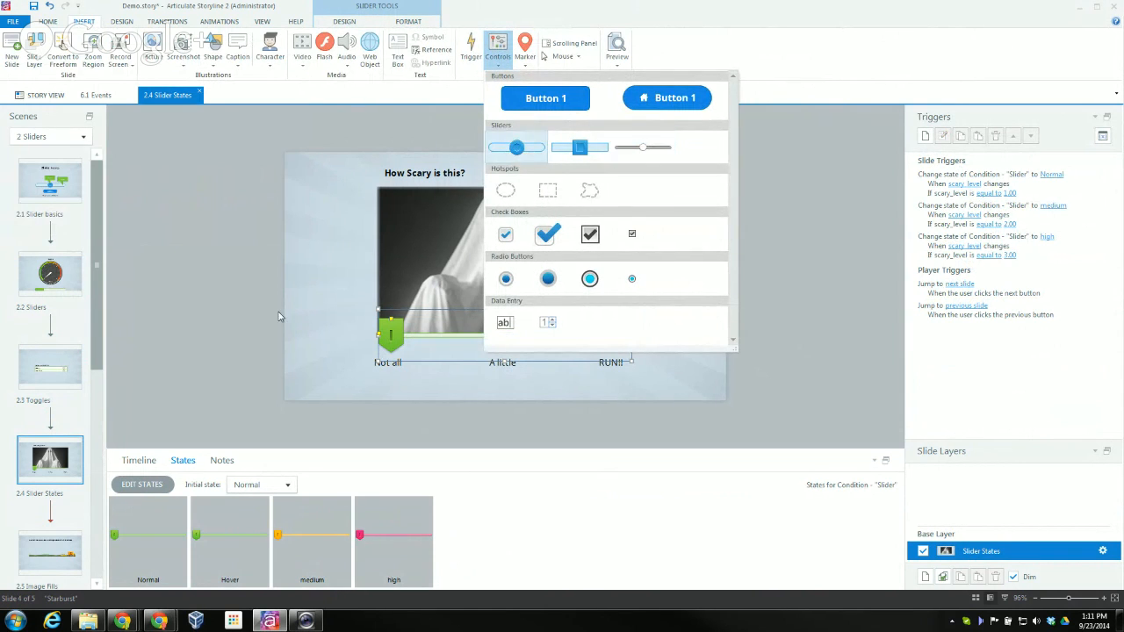
left_click(422, 330)
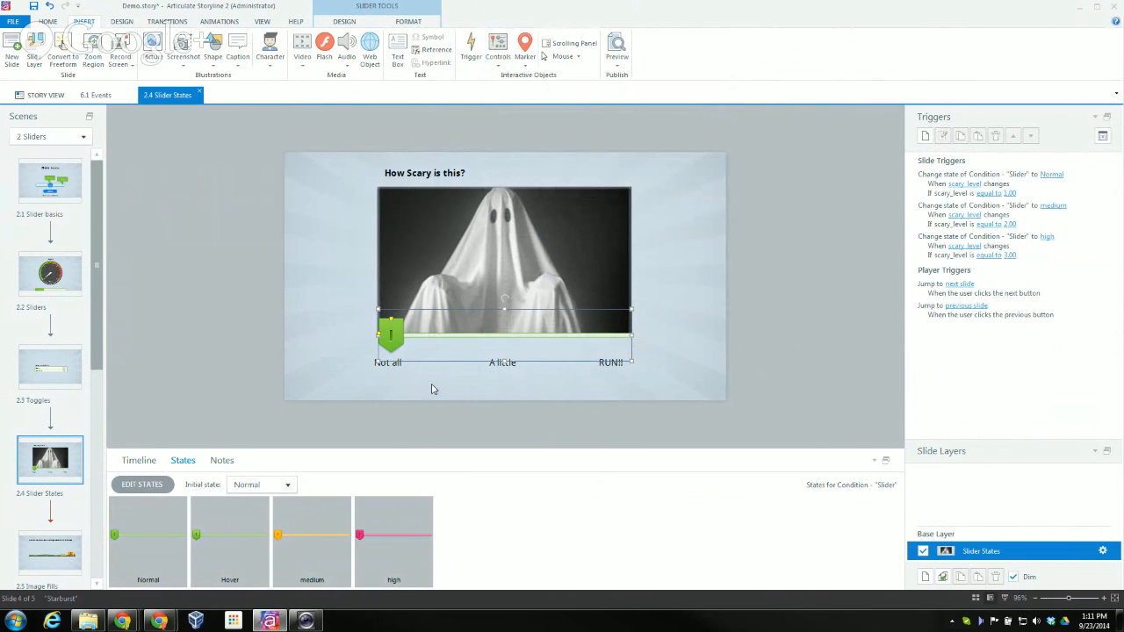
Test the ghost slider on the published demo's Slider States slide at Not all, A little and RUN!!, and move the browser window aside.
left_click(158, 621)
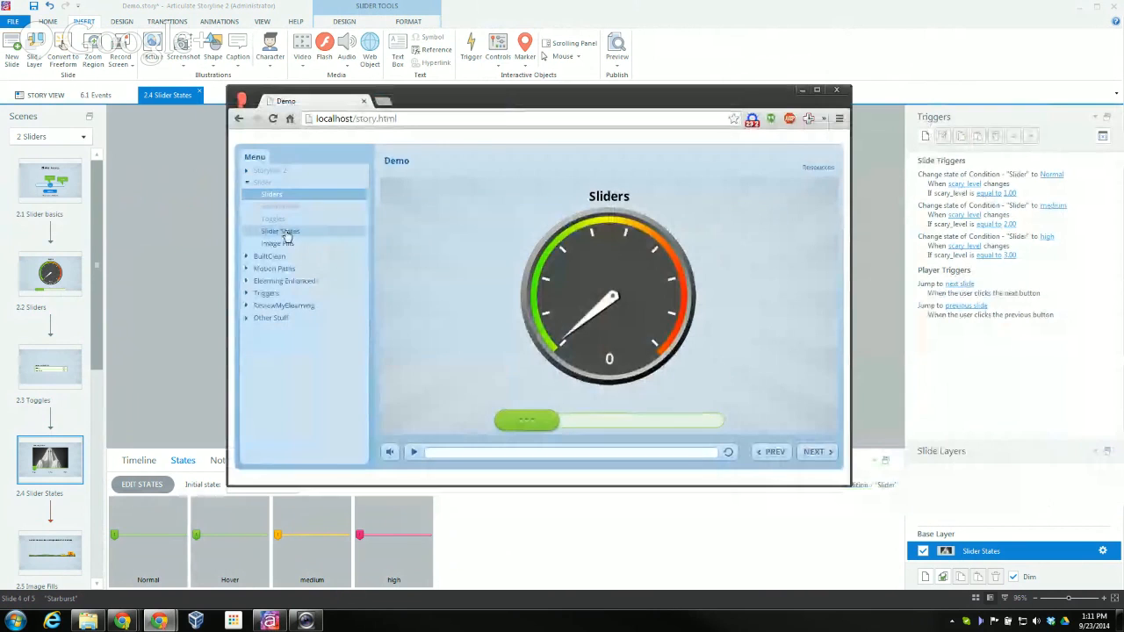
left_click(284, 233)
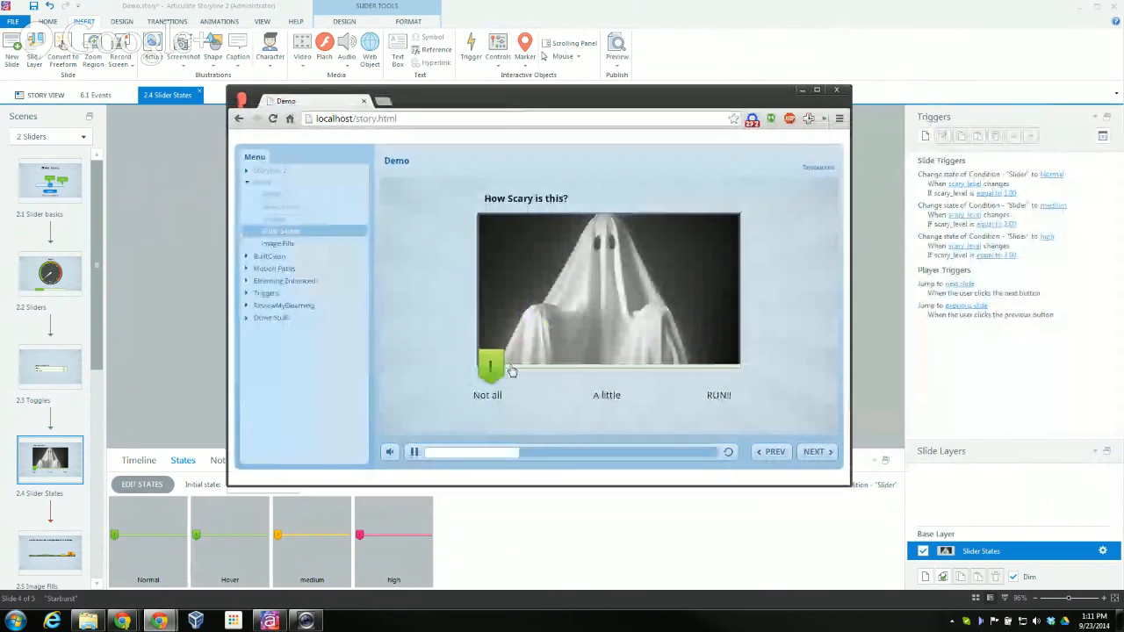
left_click_drag(497, 373, 608, 367)
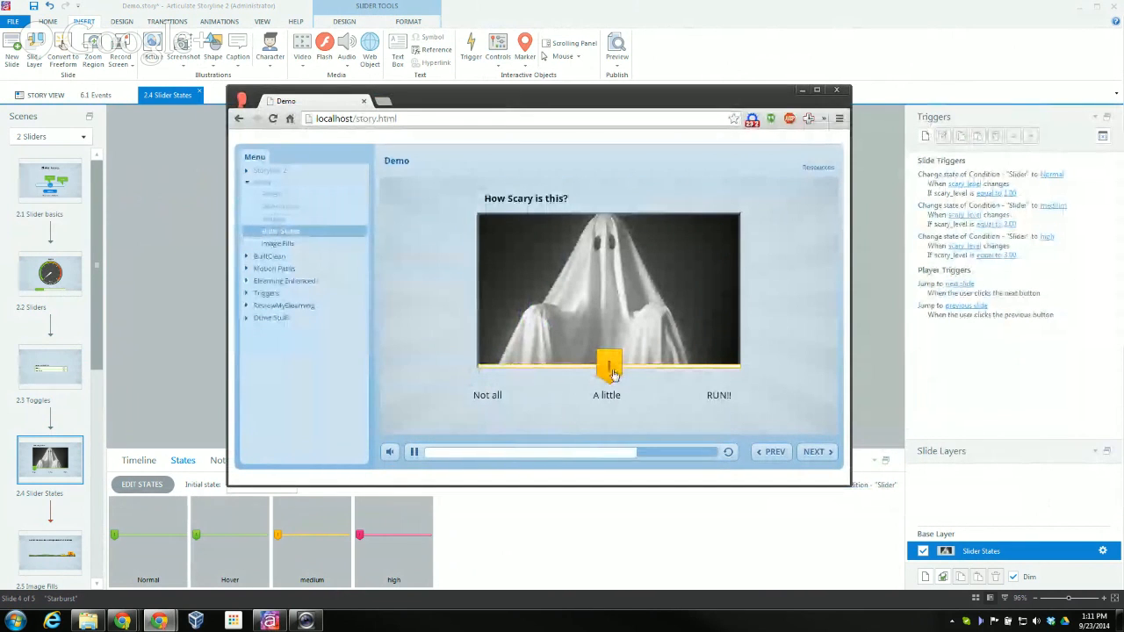
left_click(729, 369)
left_click_drag(735, 373, 630, 369)
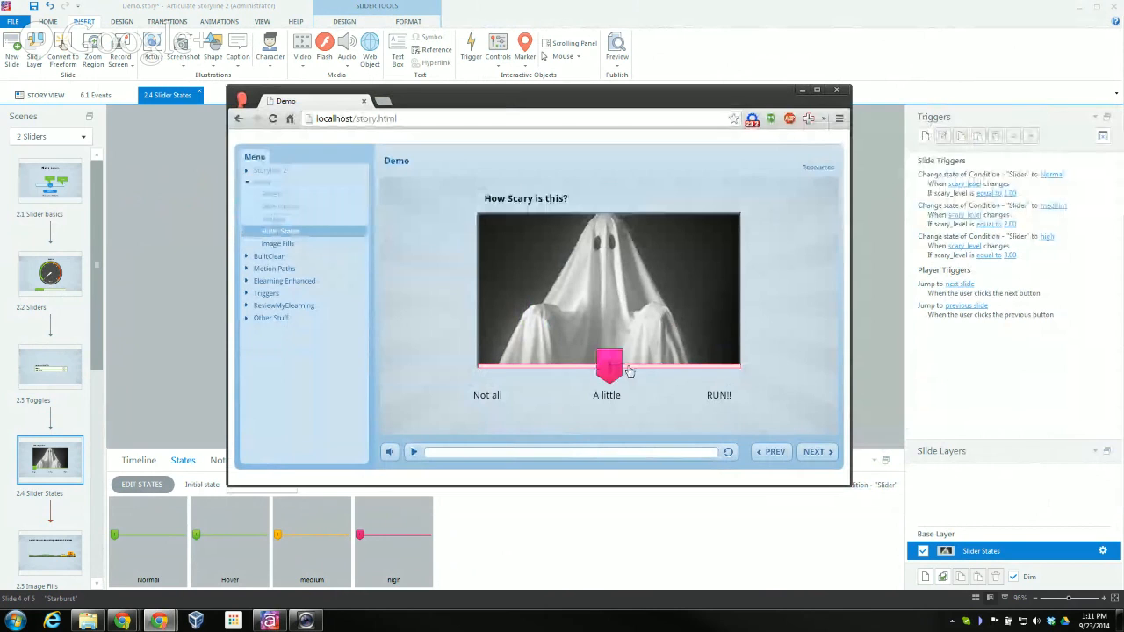
left_click(540, 369)
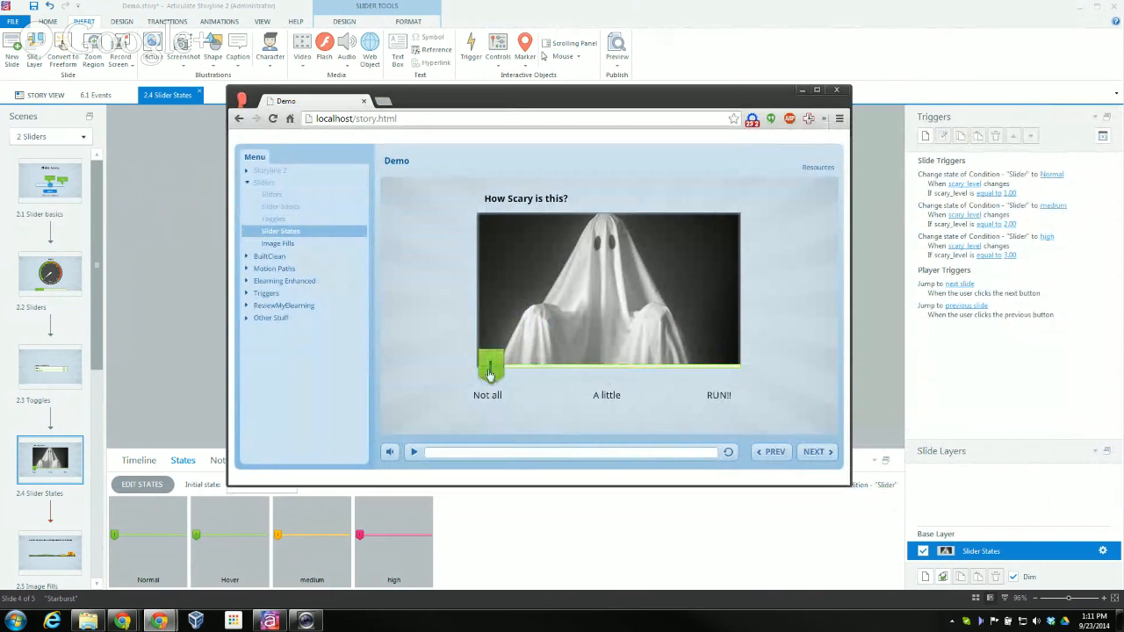
left_click(581, 367)
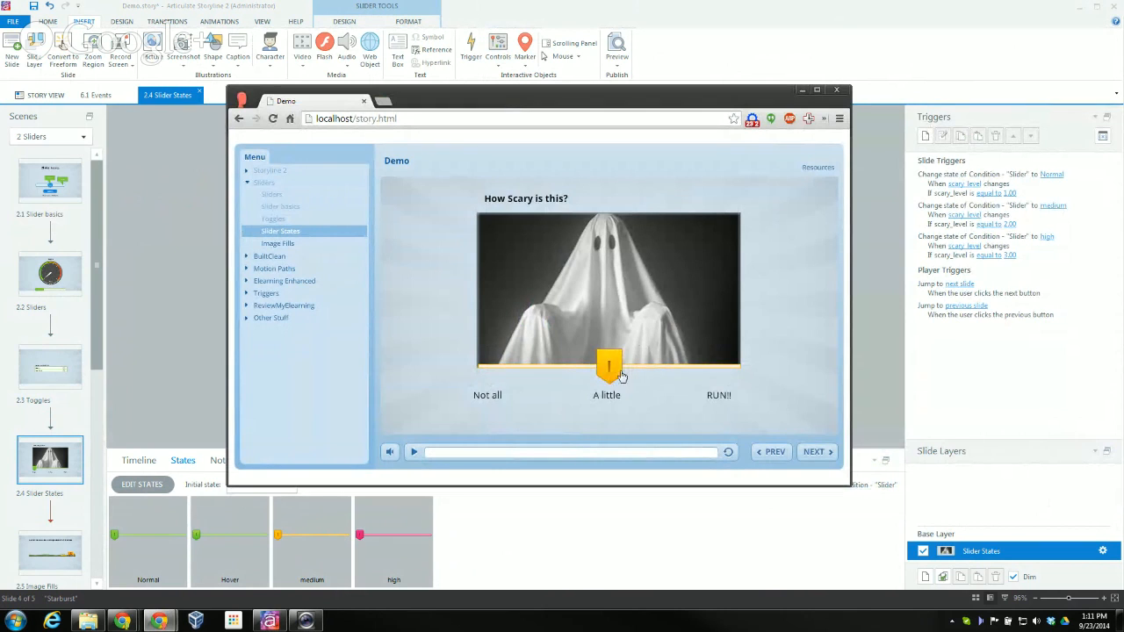
left_click_drag(612, 372, 729, 369)
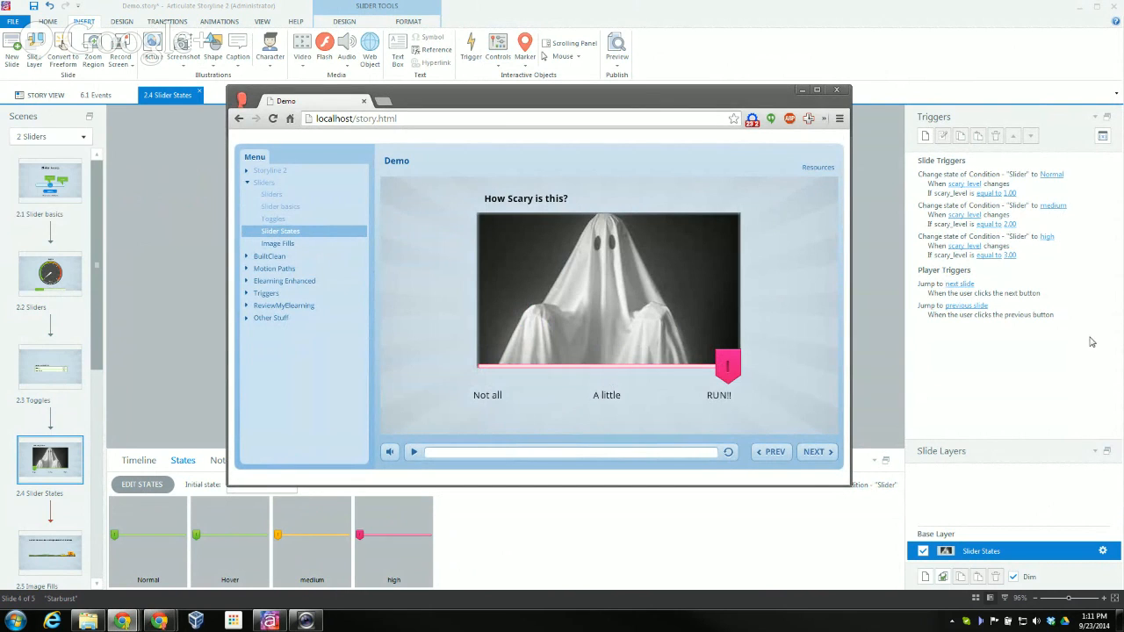
left_click(425, 100)
left_click_drag(424, 100, 1123, 123)
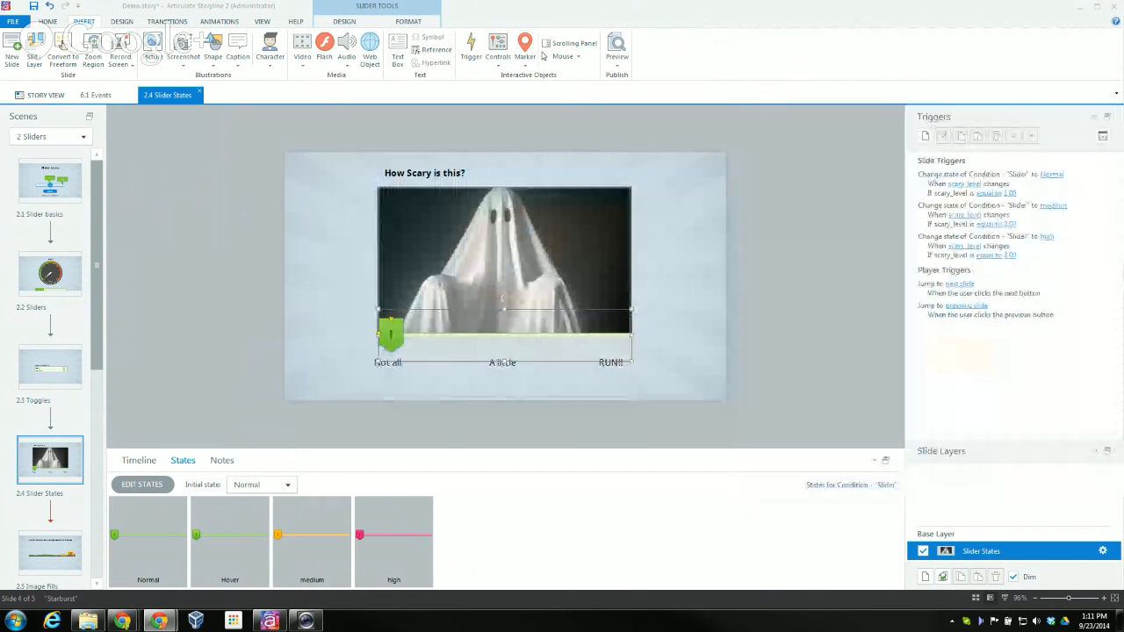
Bring the demo window back, test moving the car away from the truck on the Image Fills slide, and clear the window away.
left_click_drag(98, 197, 99, 400)
left_click_drag(1123, 123, 397, 103)
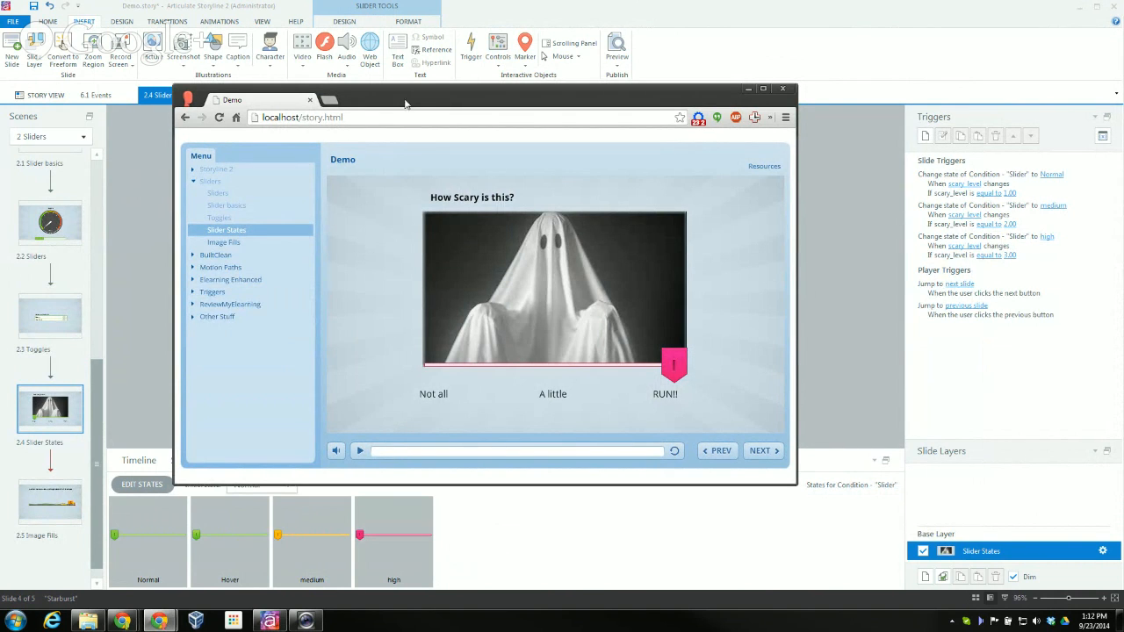
left_click_drag(405, 104, 427, 86)
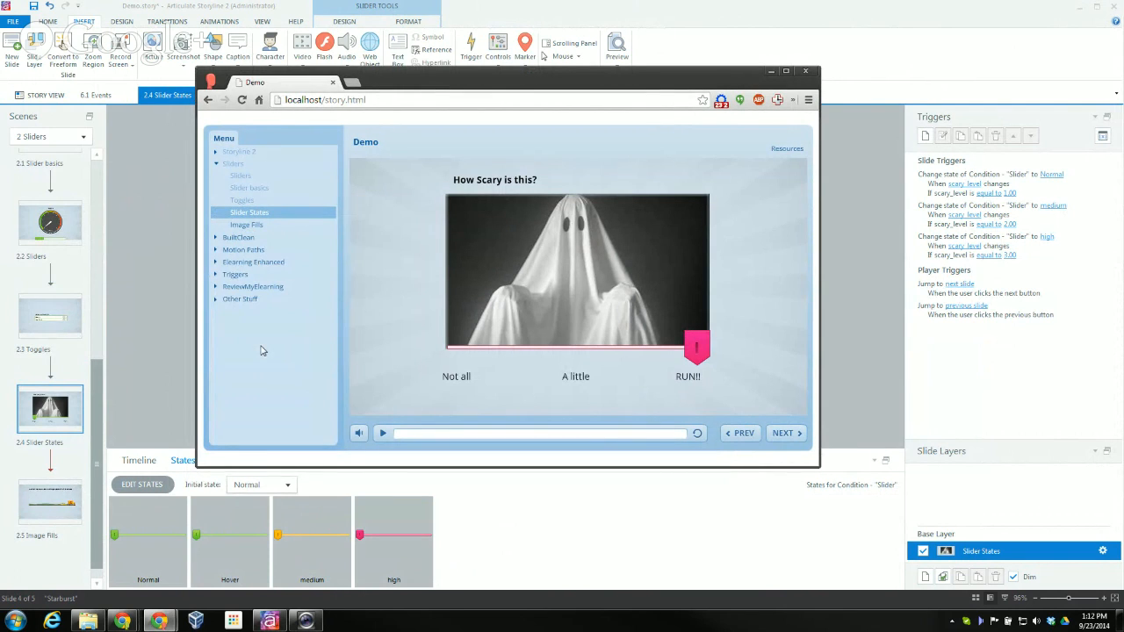
left_click(253, 226)
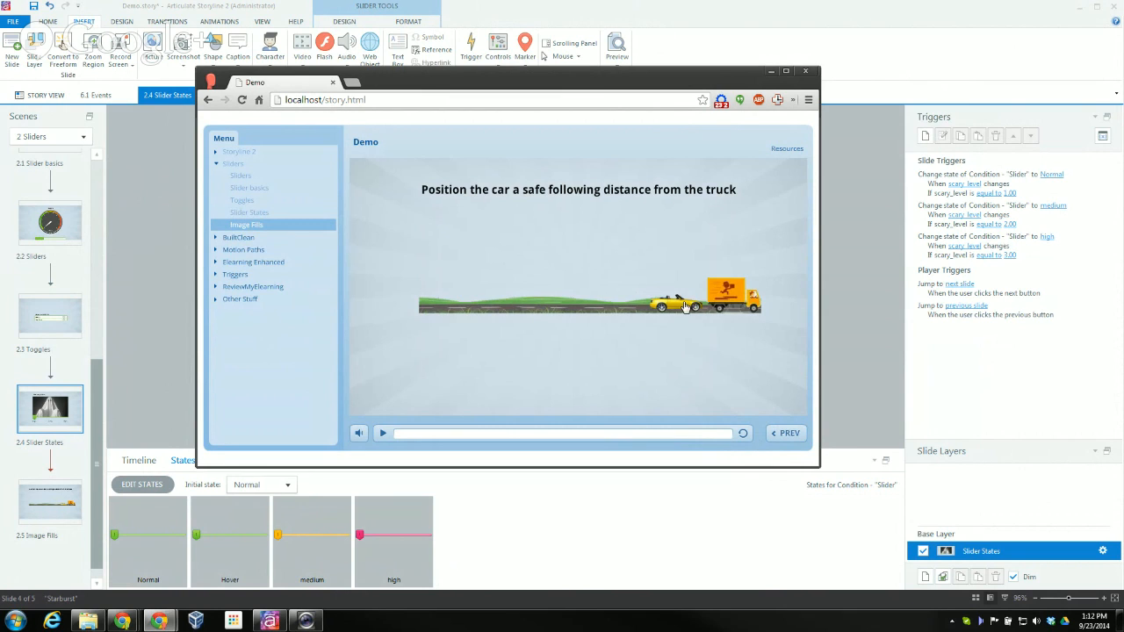
left_click_drag(685, 305, 557, 310)
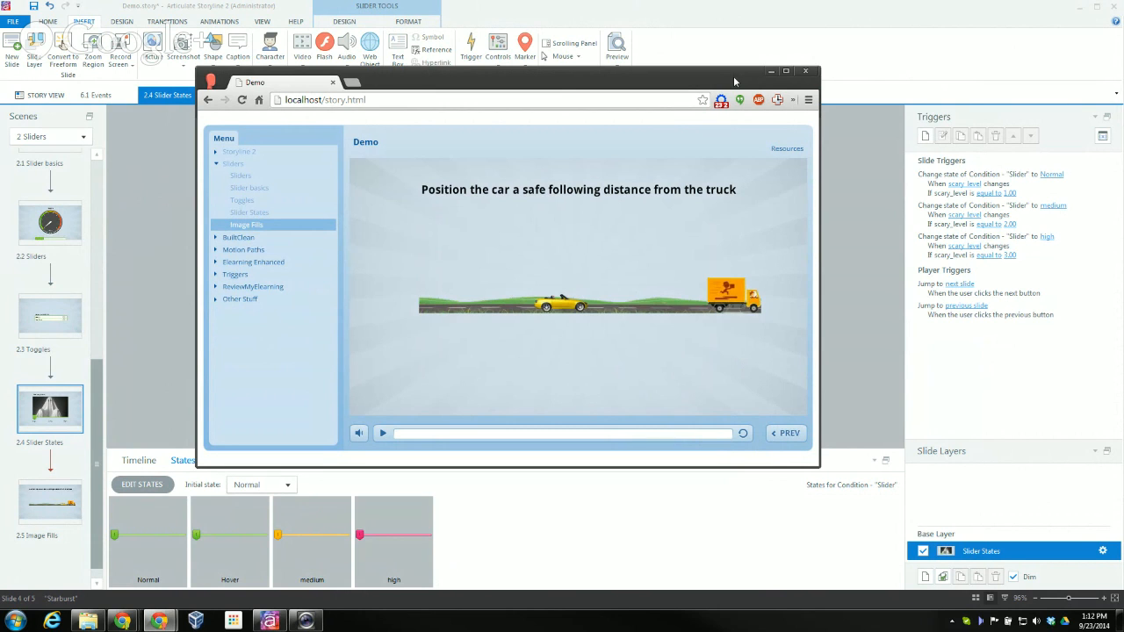
left_click_drag(685, 85, 1123, 94)
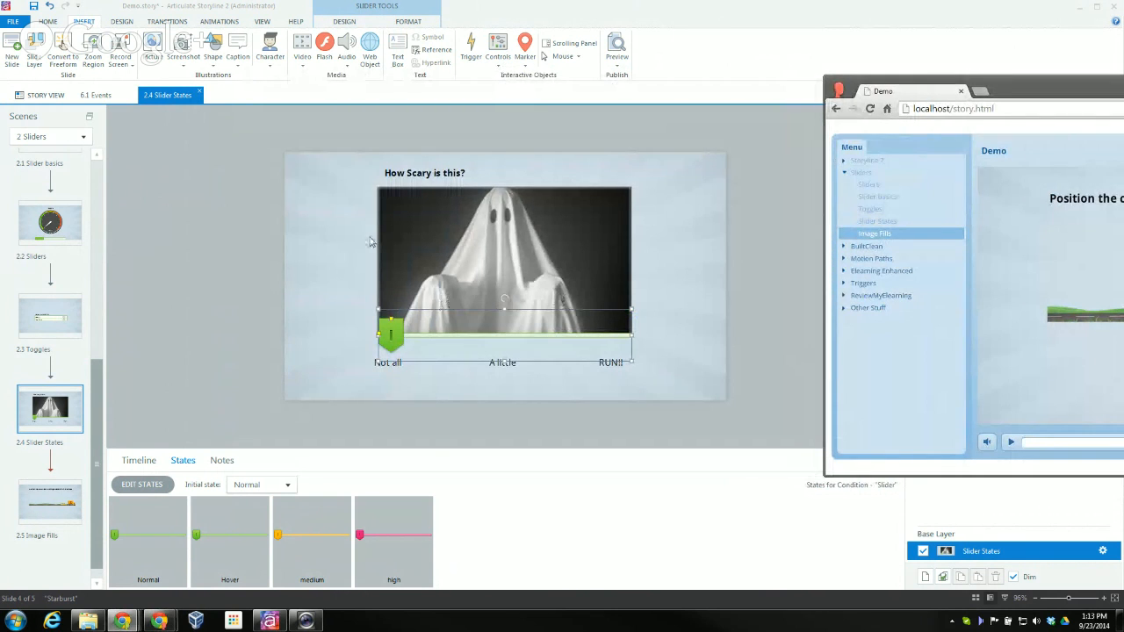
Open slide 2.5 Image Fills and slightly enlarge the car thumb of the road slider.
left_click(236, 185)
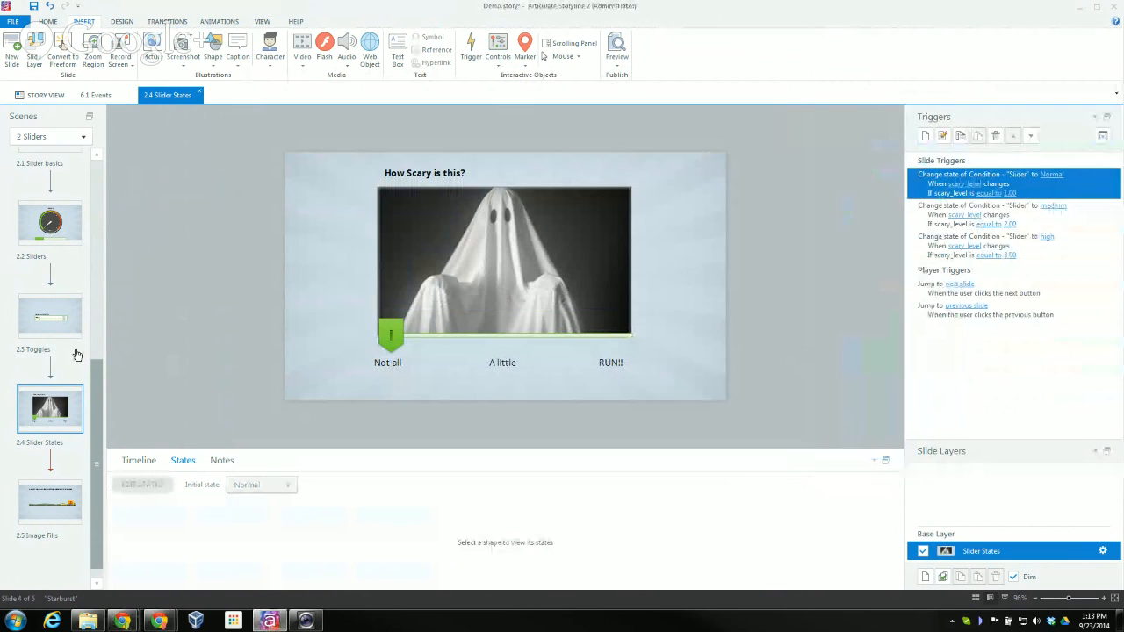
left_click(50, 501)
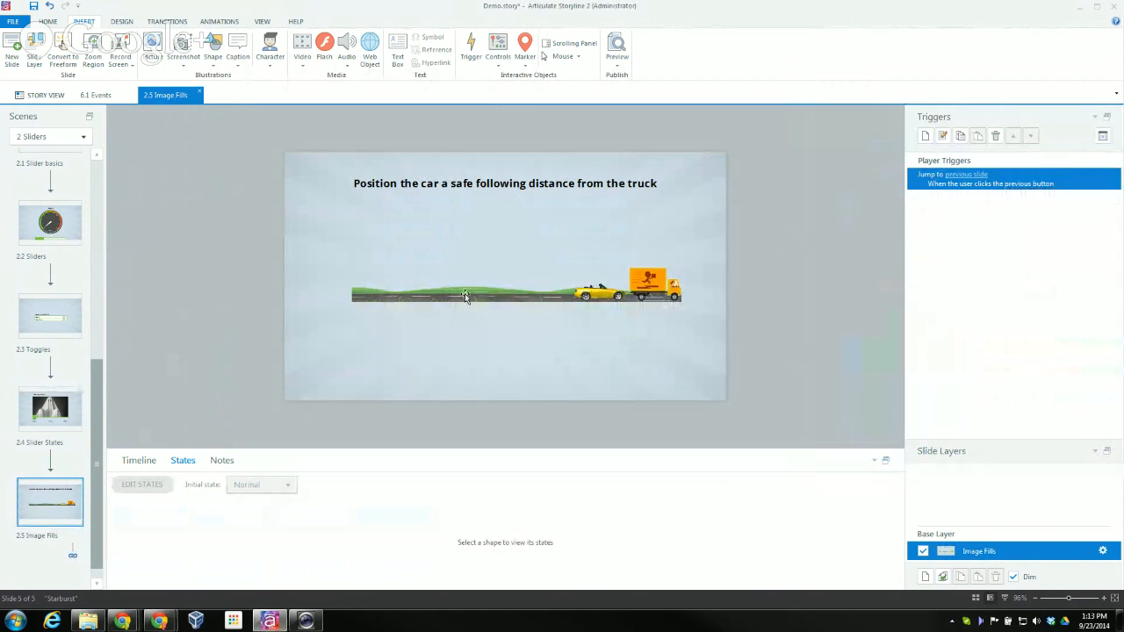
left_click(512, 297)
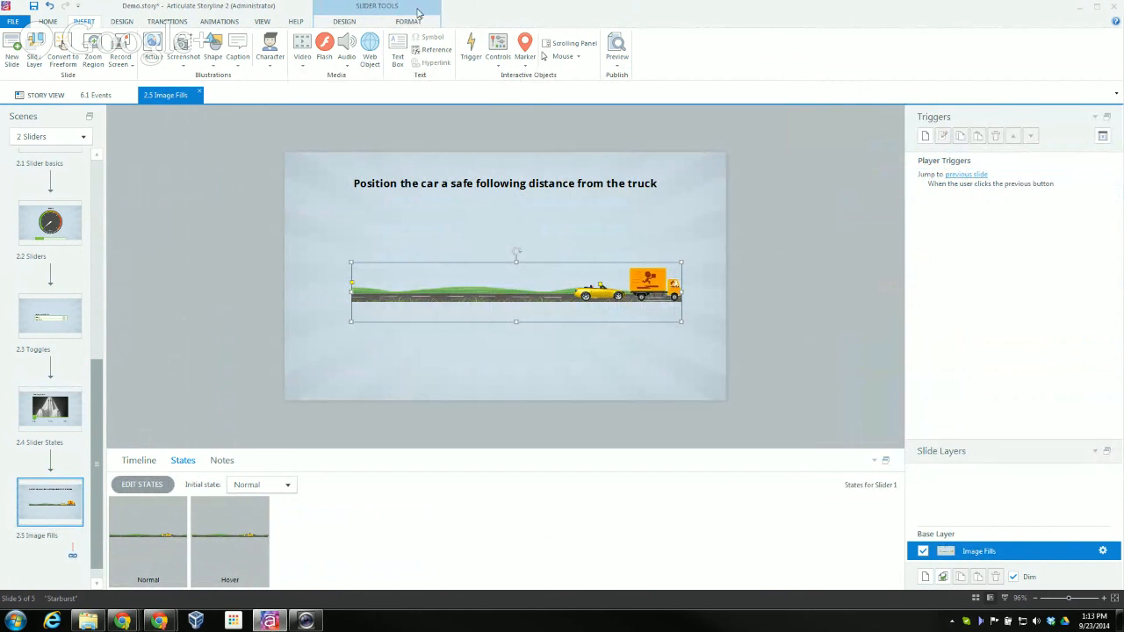
left_click(341, 22)
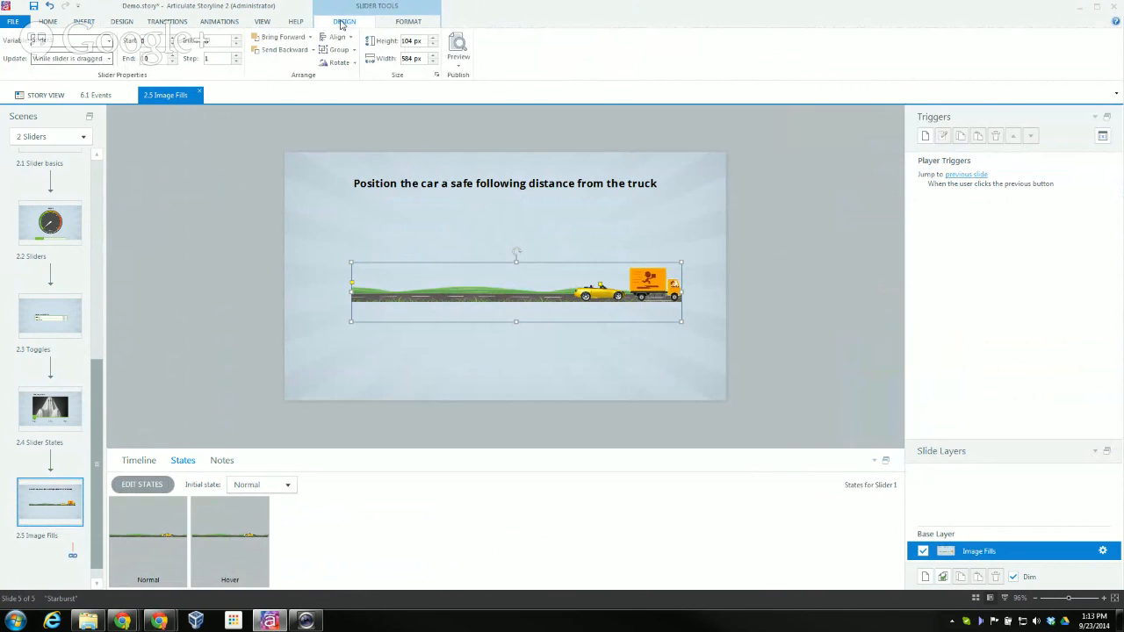
left_click(408, 24)
left_click(345, 22)
mouse_move(600, 286)
left_mouse_down()
mouse_move(589, 283)
mouse_move(600, 282)
left_mouse_up()
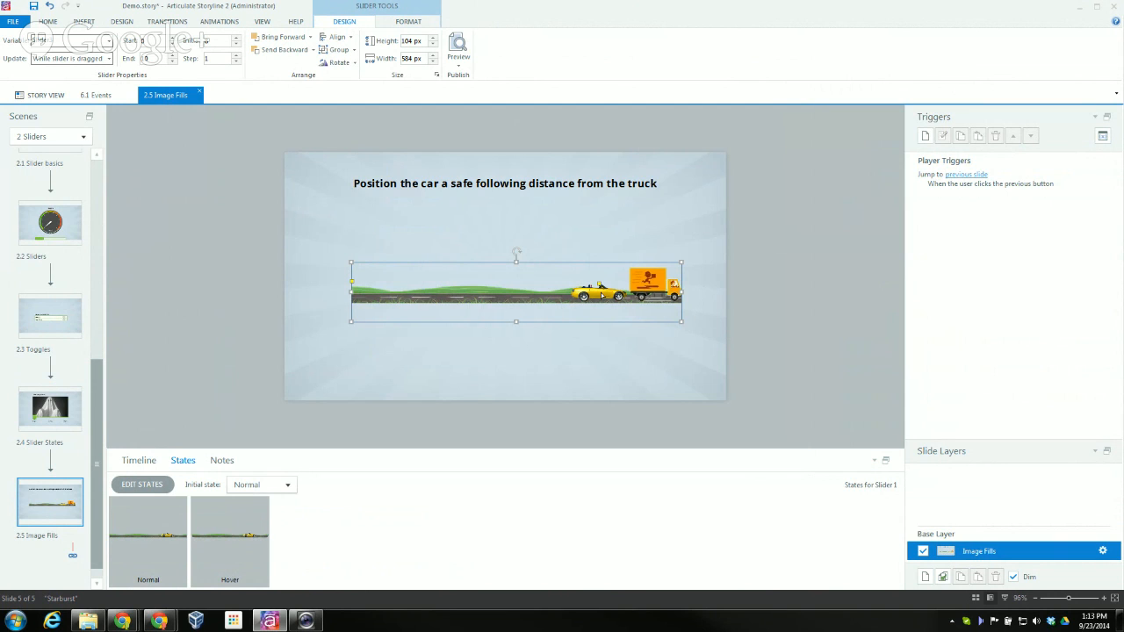
Fill the road slider's thumb with the picture car-green.png from the Downloads folder.
left_click(407, 22)
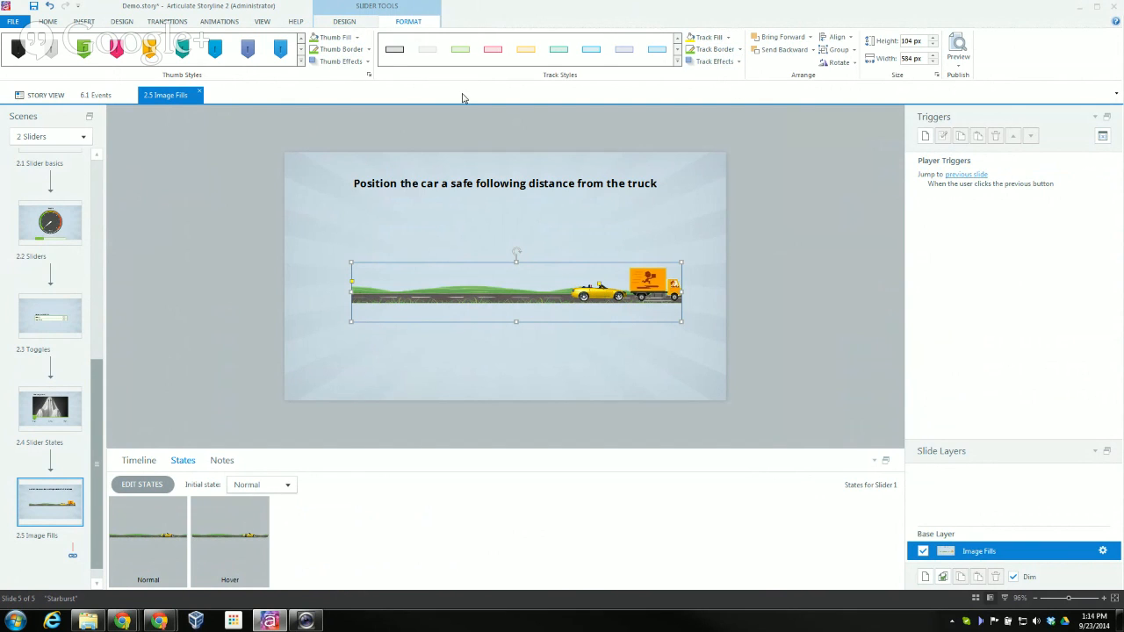
left_click(358, 39)
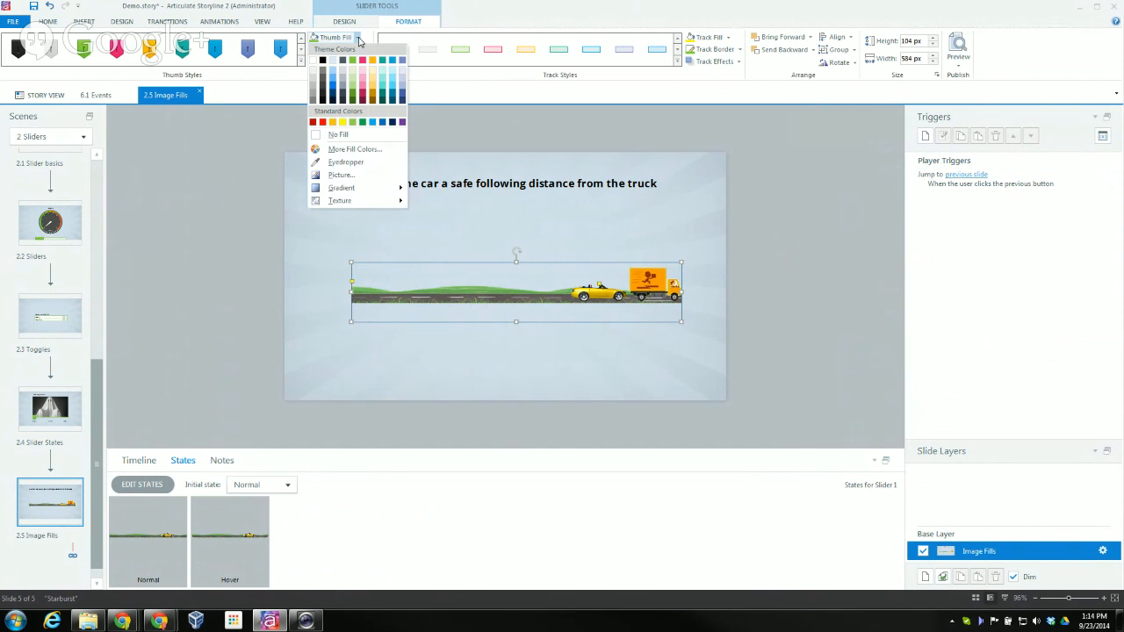
left_click(339, 175)
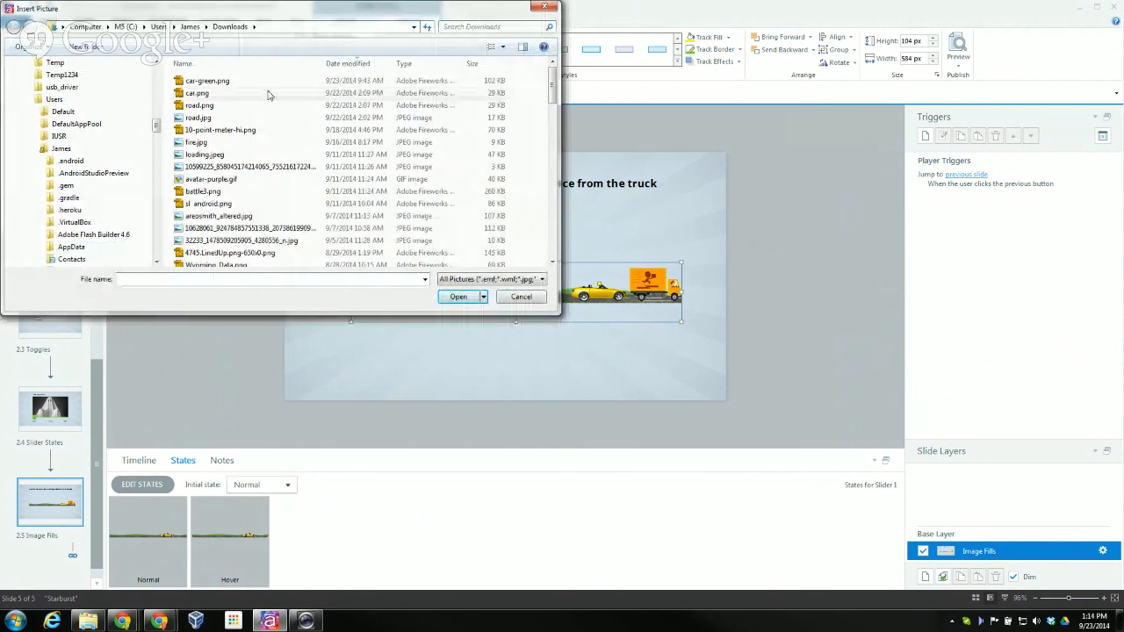
left_click(219, 82)
left_click(460, 297)
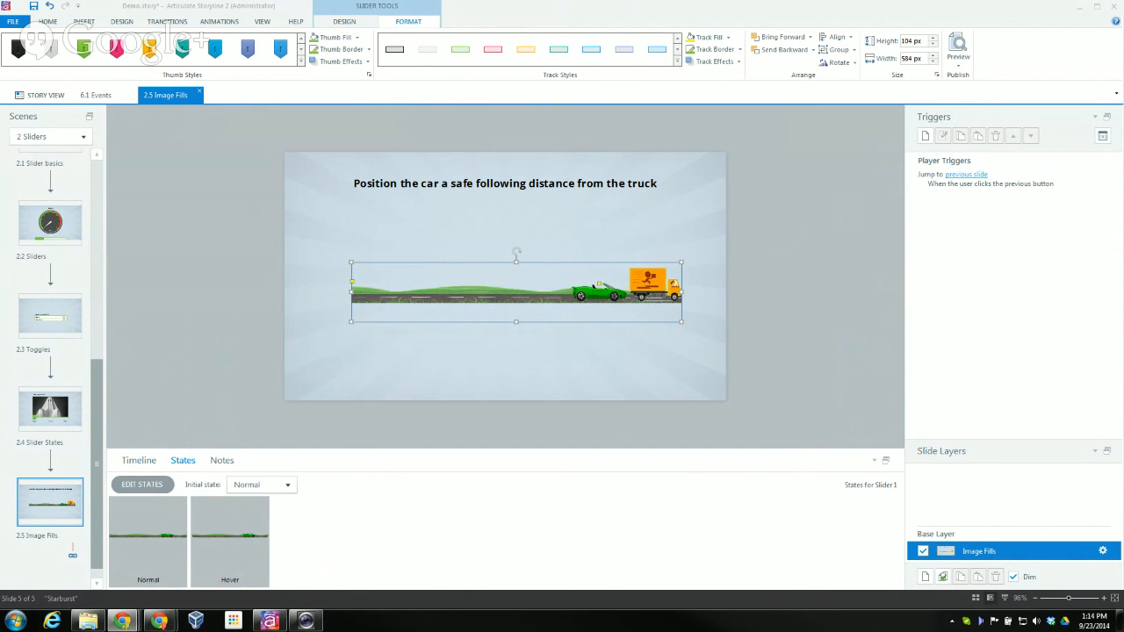
Bring the published demo window back, open its BuiltClean.com slide and look through the embedded home page down to its end and back.
left_click_drag(1123, 97, 474, 70)
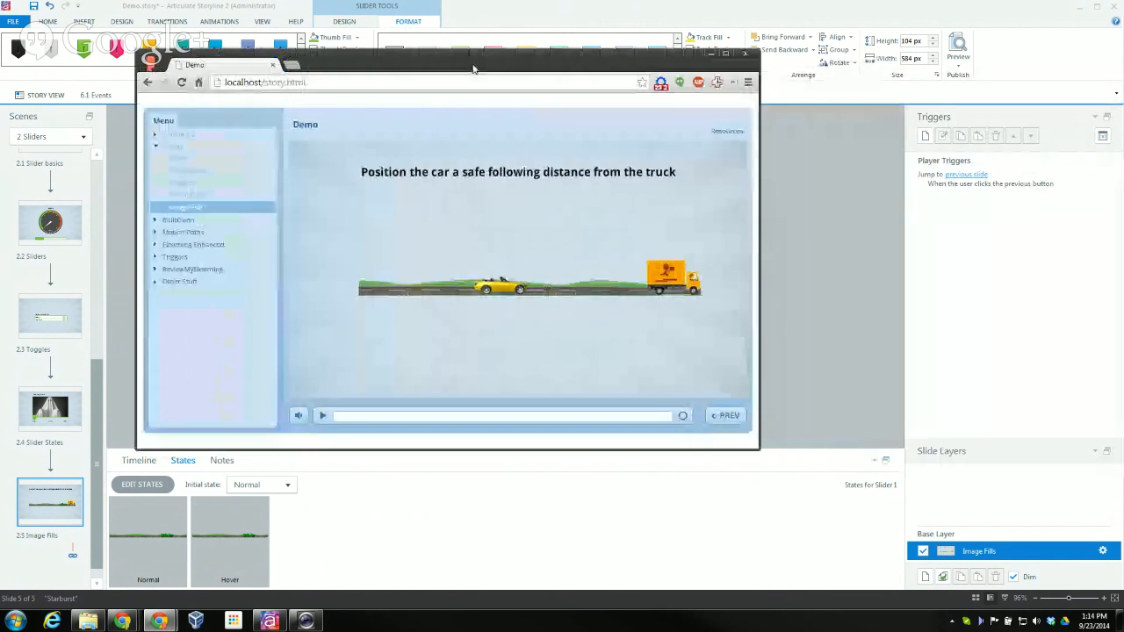
left_click(176, 221)
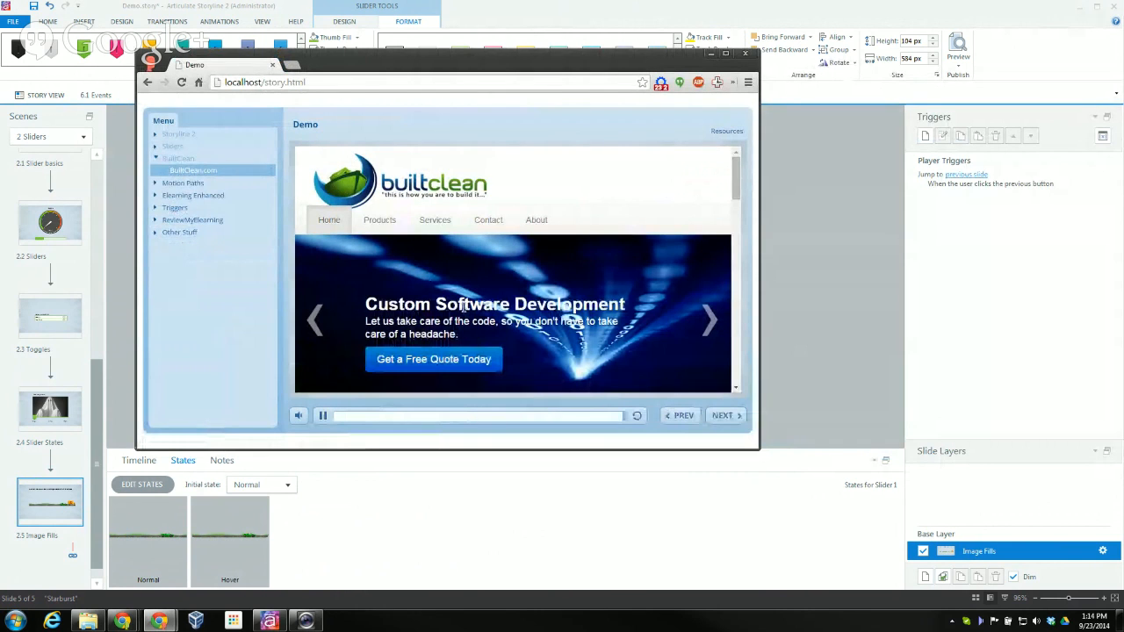
left_click_drag(738, 182, 753, 389)
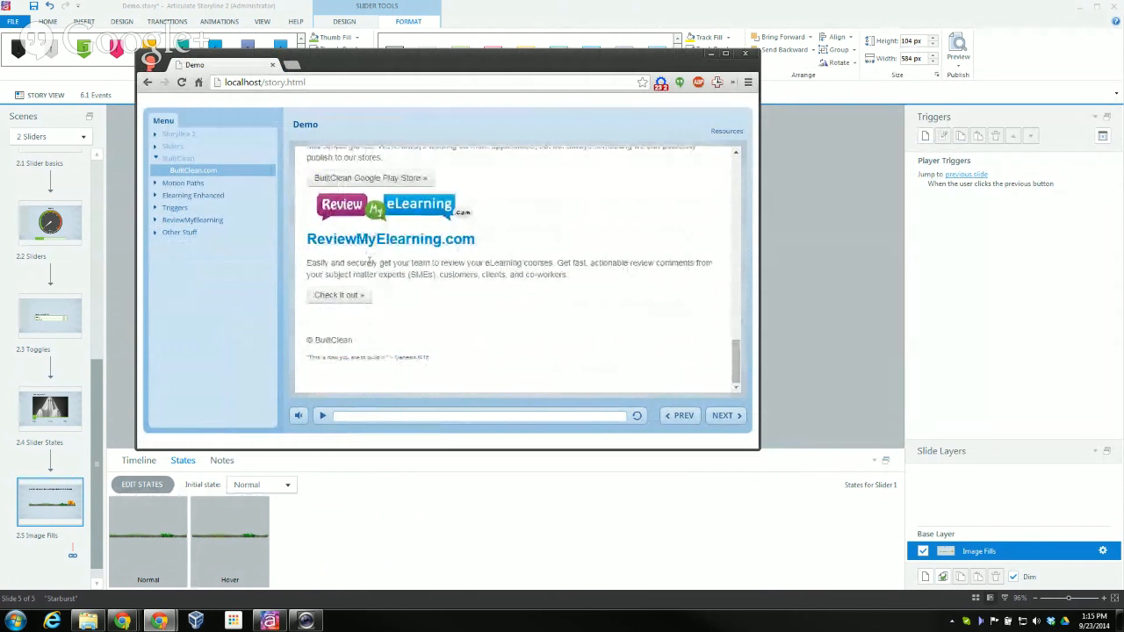
key("ctrl+a")
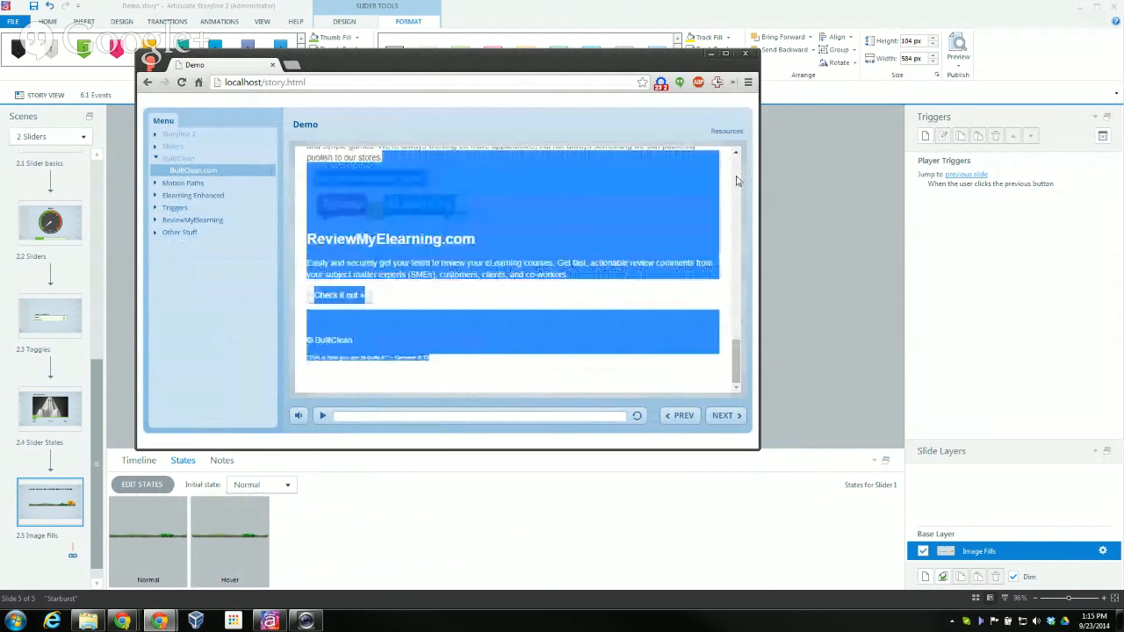
left_click_drag(734, 357, 736, 164)
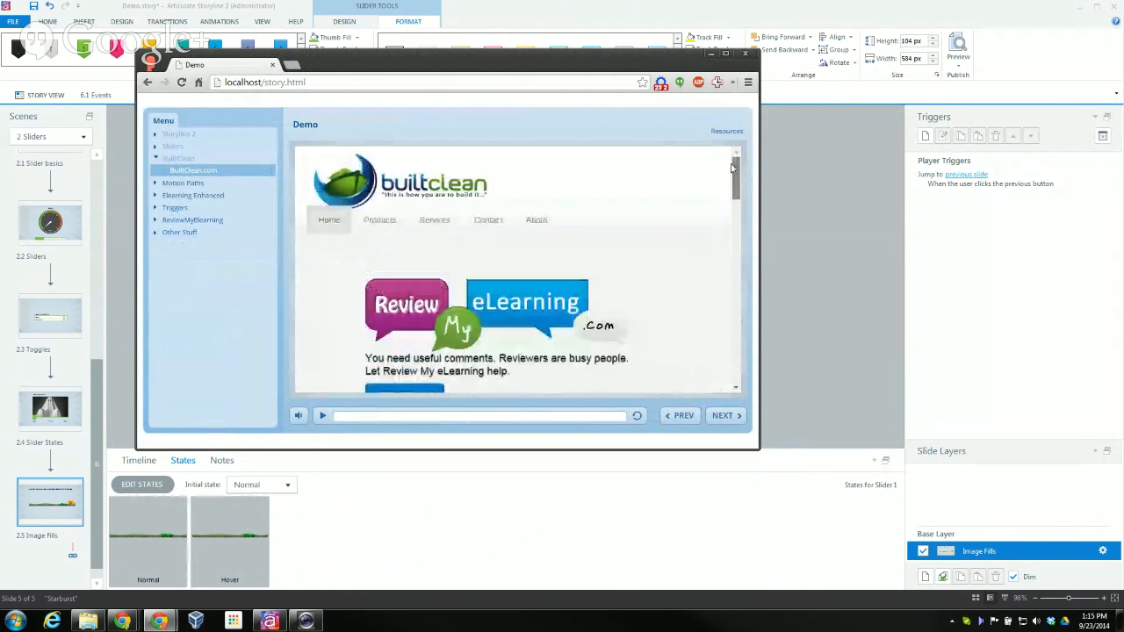
Browse the embedded BuiltClean site's Products, Services and Home pages, finishing on Services.
left_click(391, 227)
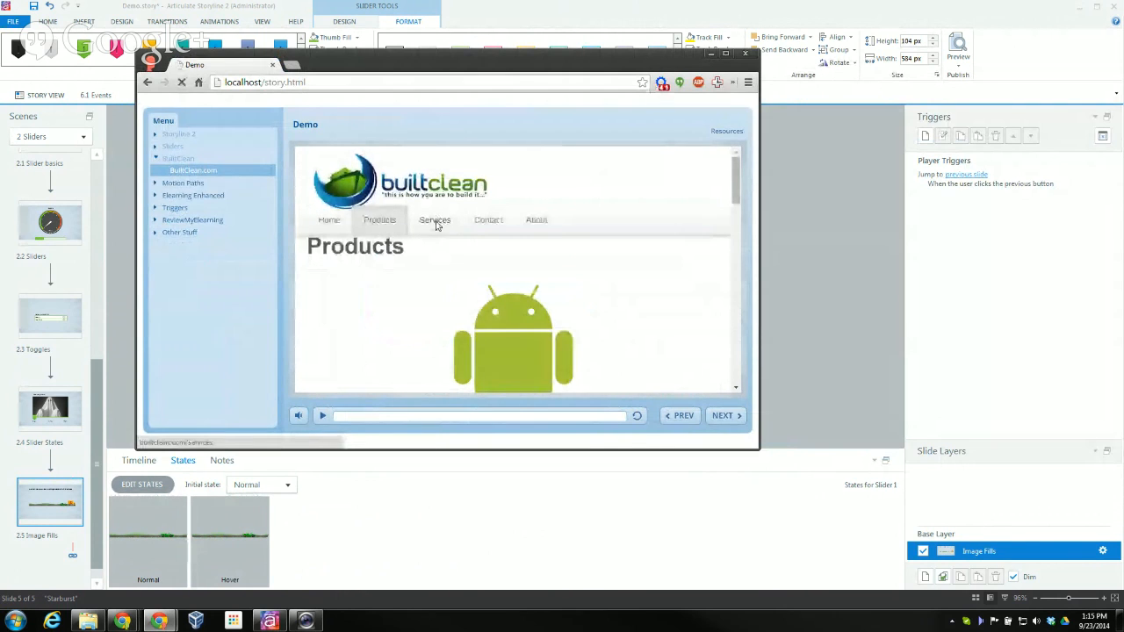
left_click(435, 220)
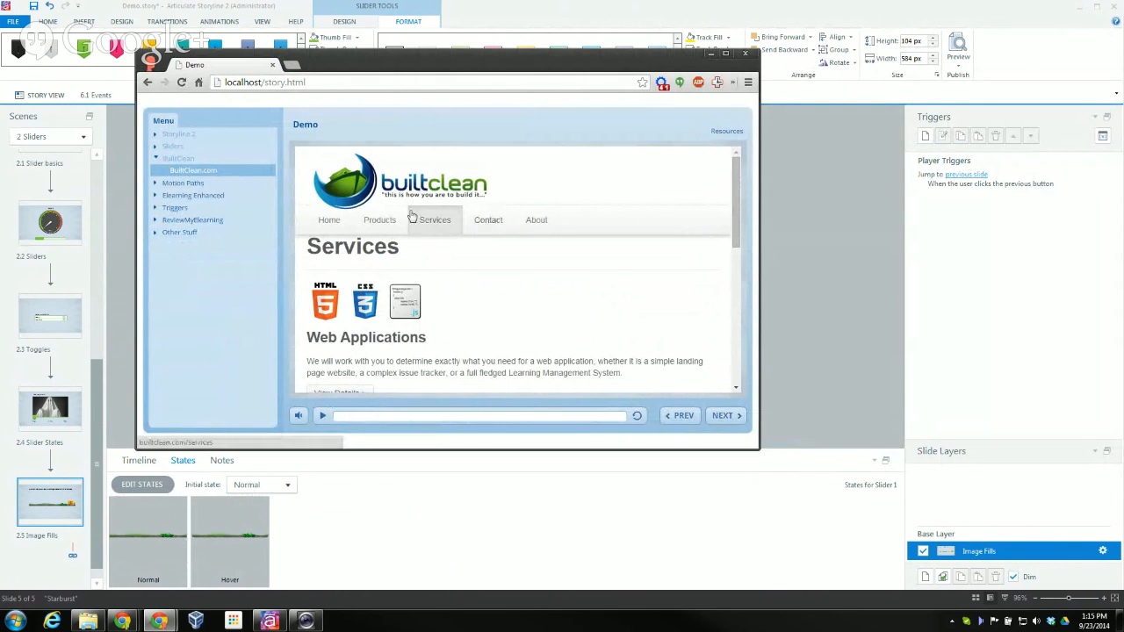
left_click(332, 221)
left_click(378, 221)
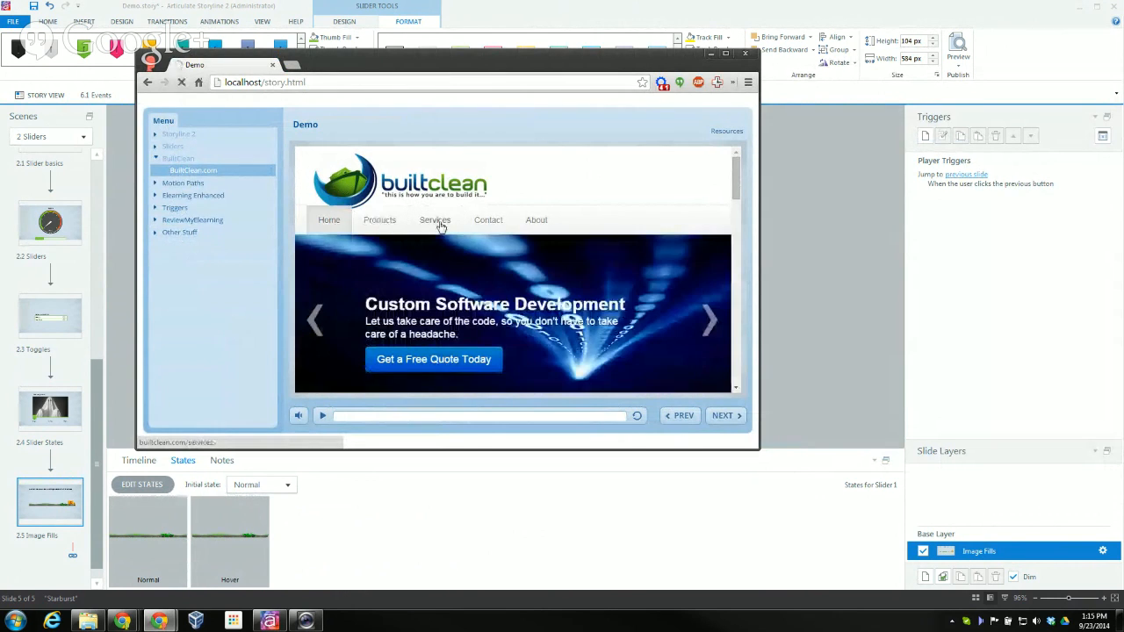
left_click(436, 222)
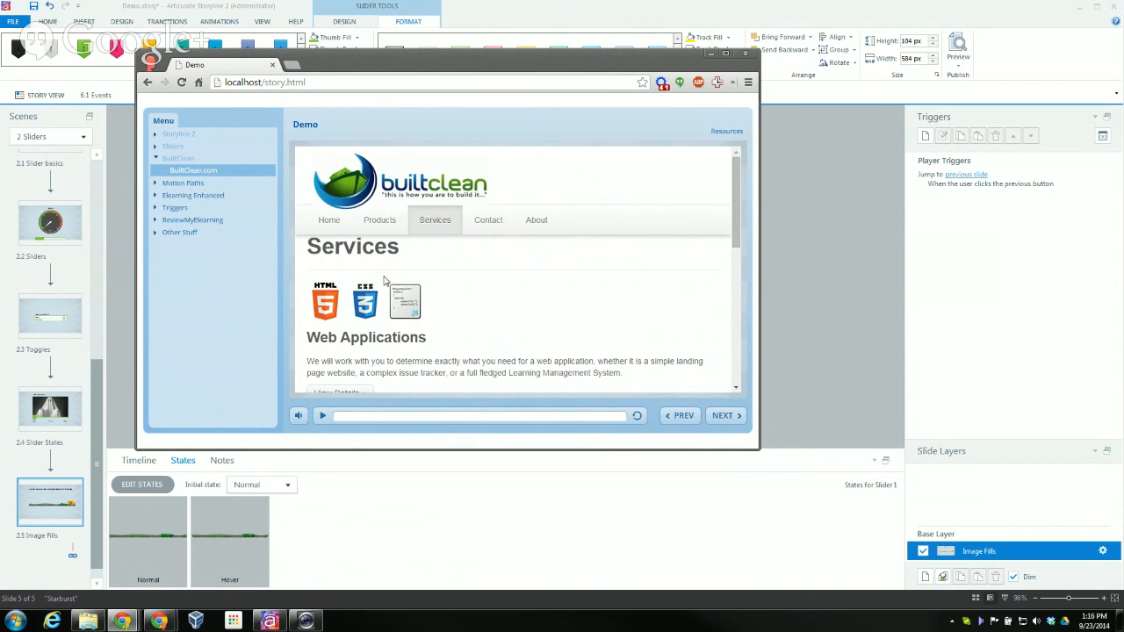
Open the Motion Path Basics slide in the published demo and scrub its timeline to watch the orange circle move.
left_click(183, 184)
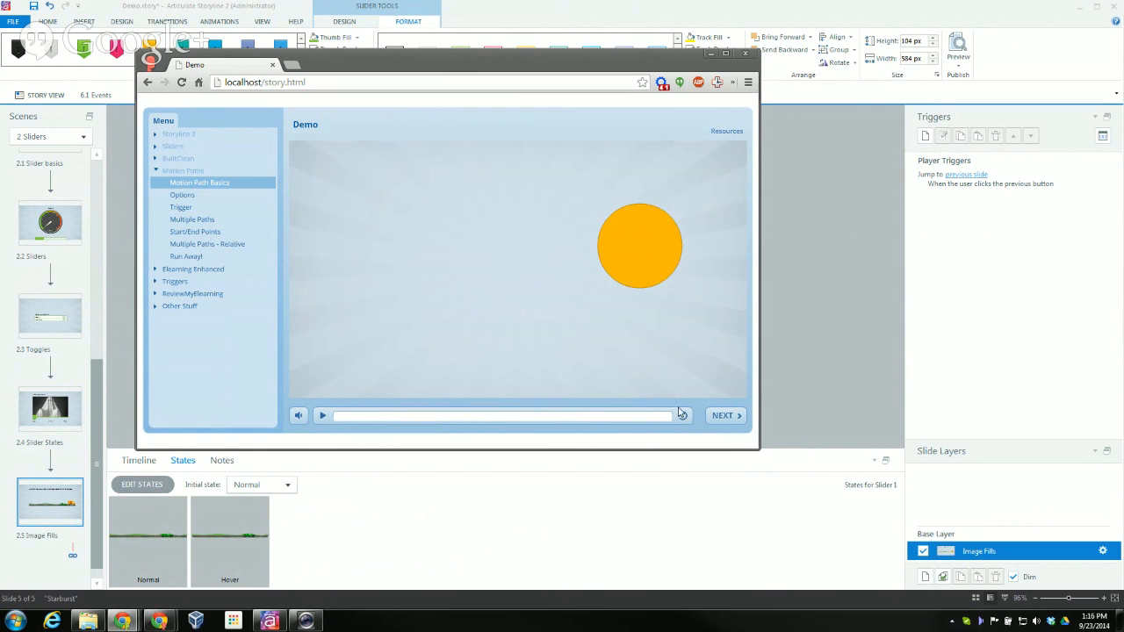
left_click_drag(650, 418, 675, 406)
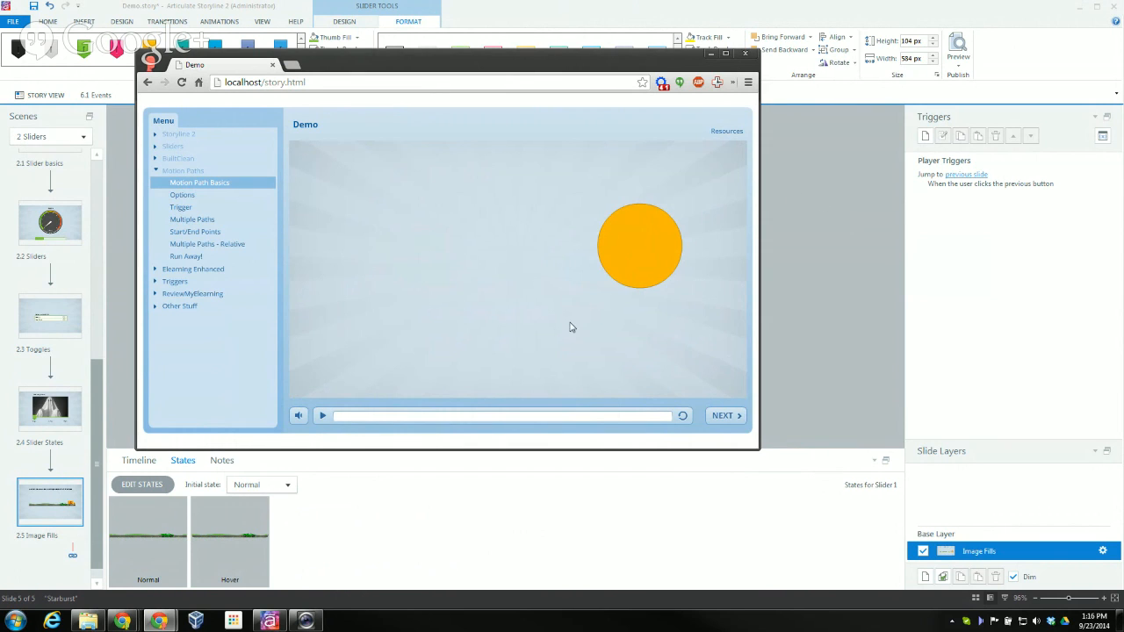
left_click(346, 415)
left_click_drag(348, 422, 678, 413)
Switch back to Storyline, open the 4 Motion Paths scene and show the Labeled layer of slide 4.1.
left_click(596, 7)
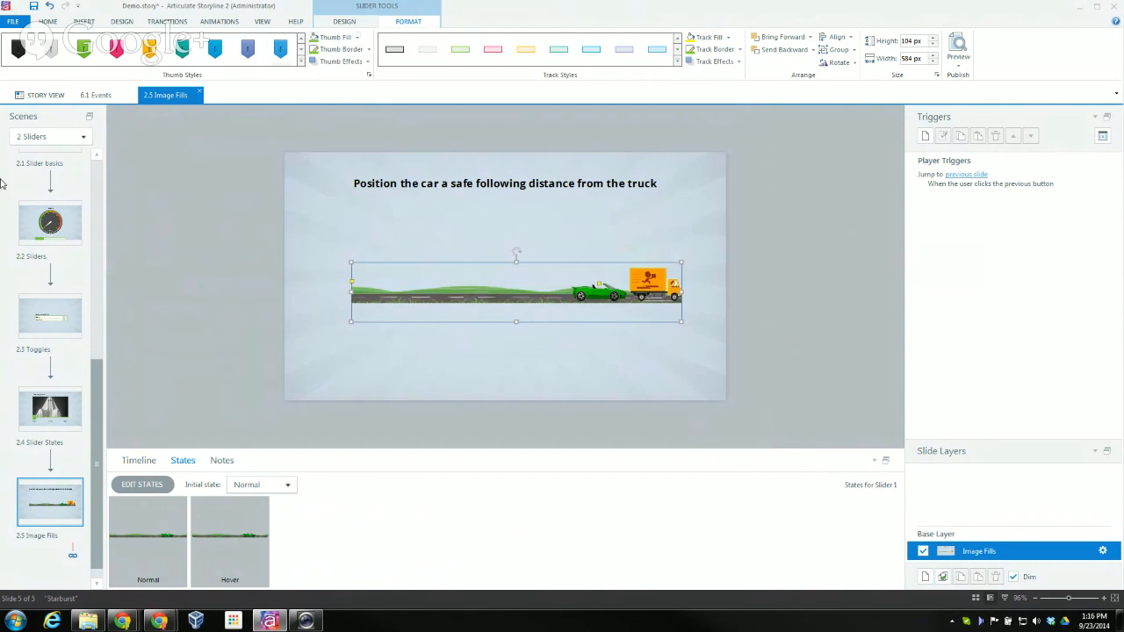
left_click(82, 138)
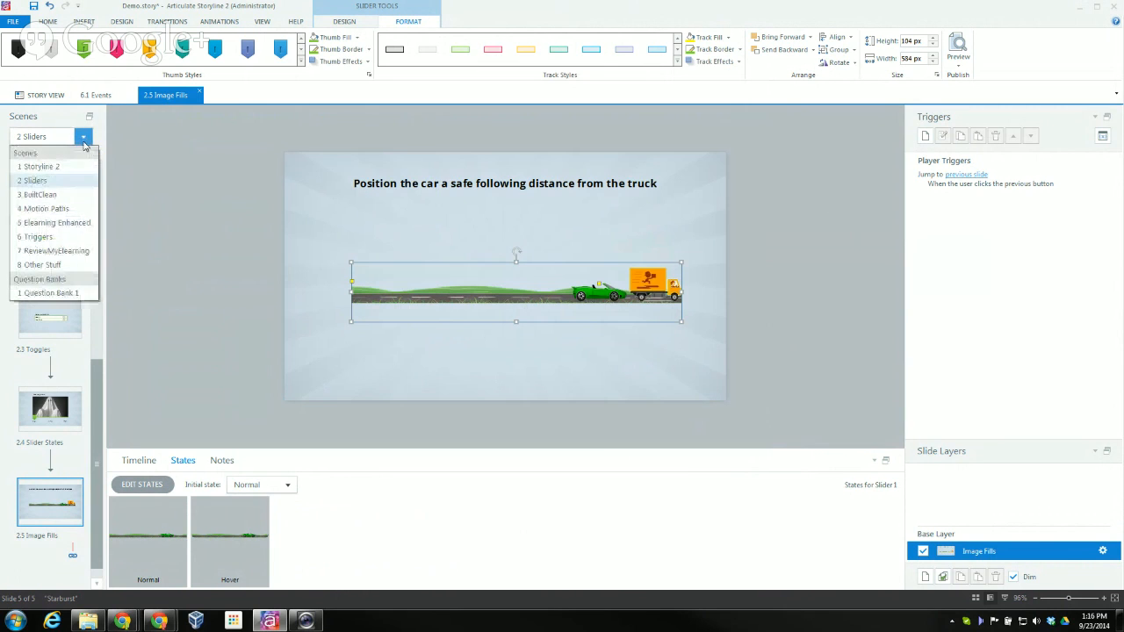
left_click(46, 208)
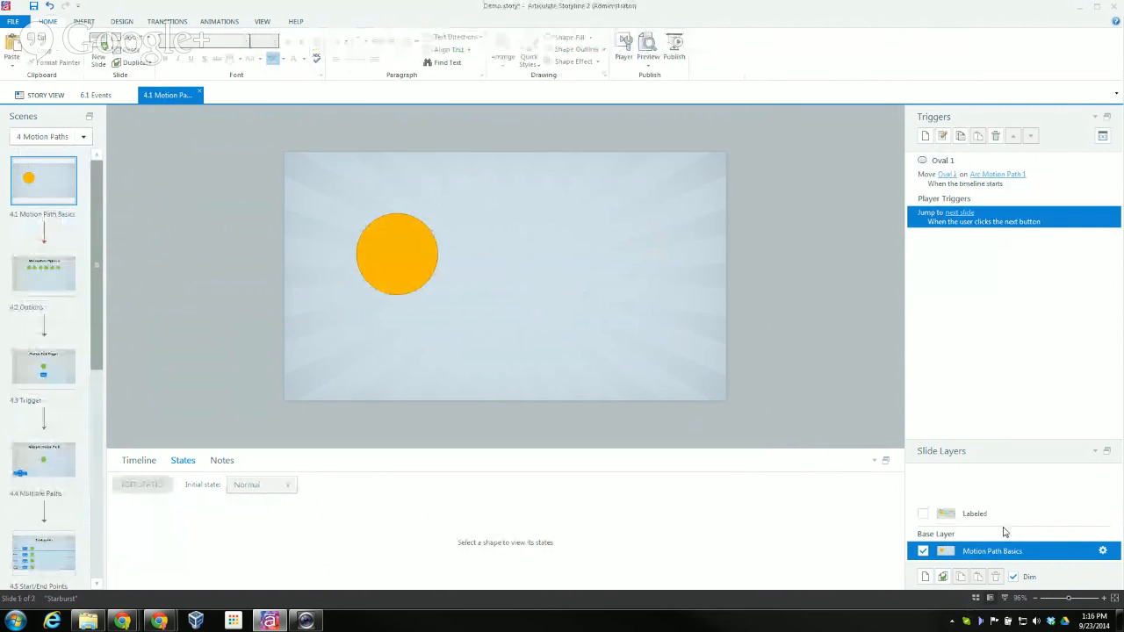
left_click(999, 514)
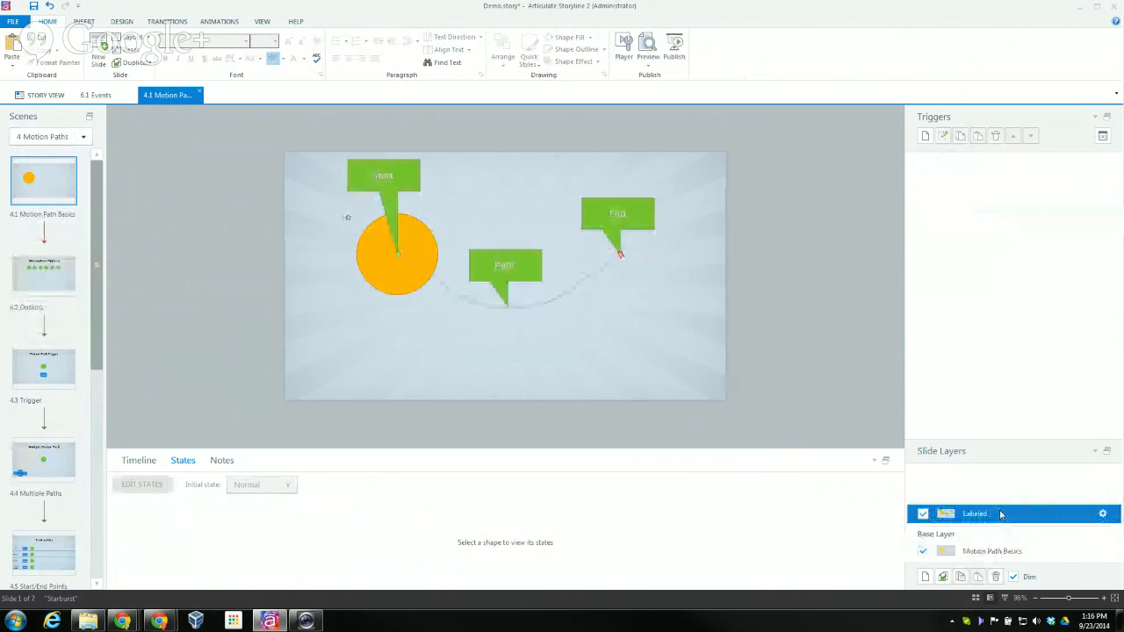
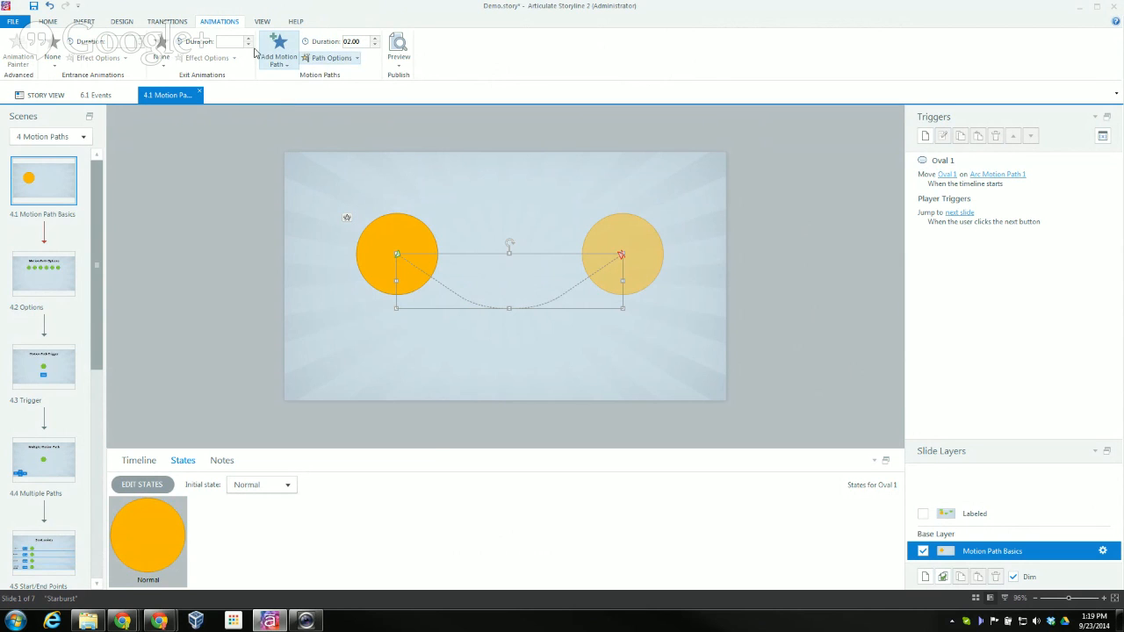
Review the path options available for the orange circle's arc motion path.
left_click(403, 223)
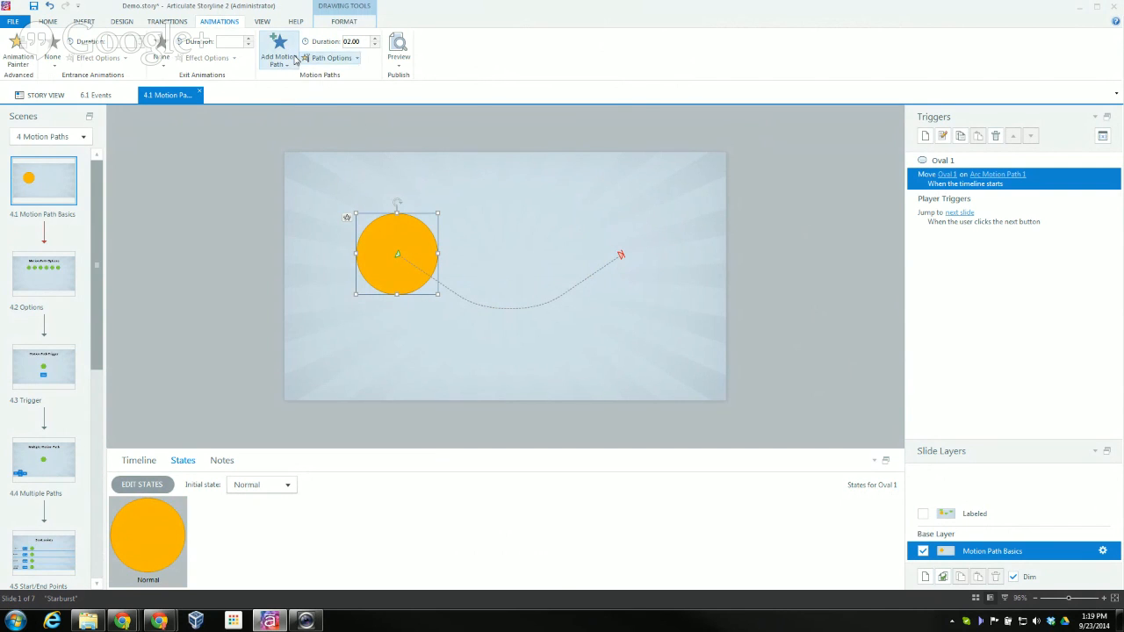
left_click(355, 58)
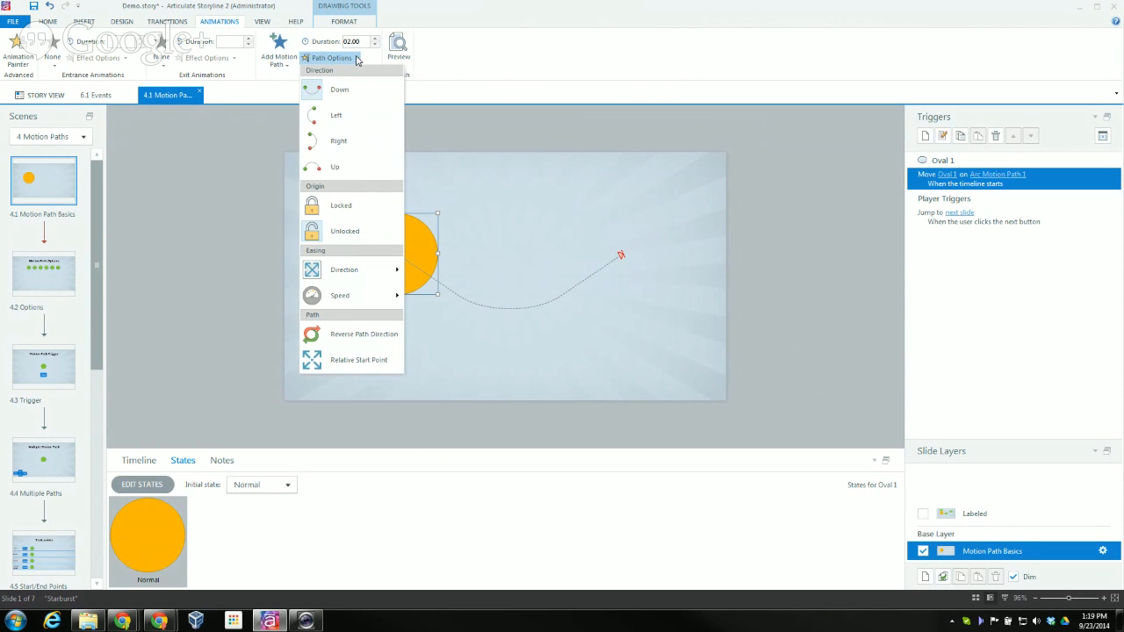
left_click(503, 136)
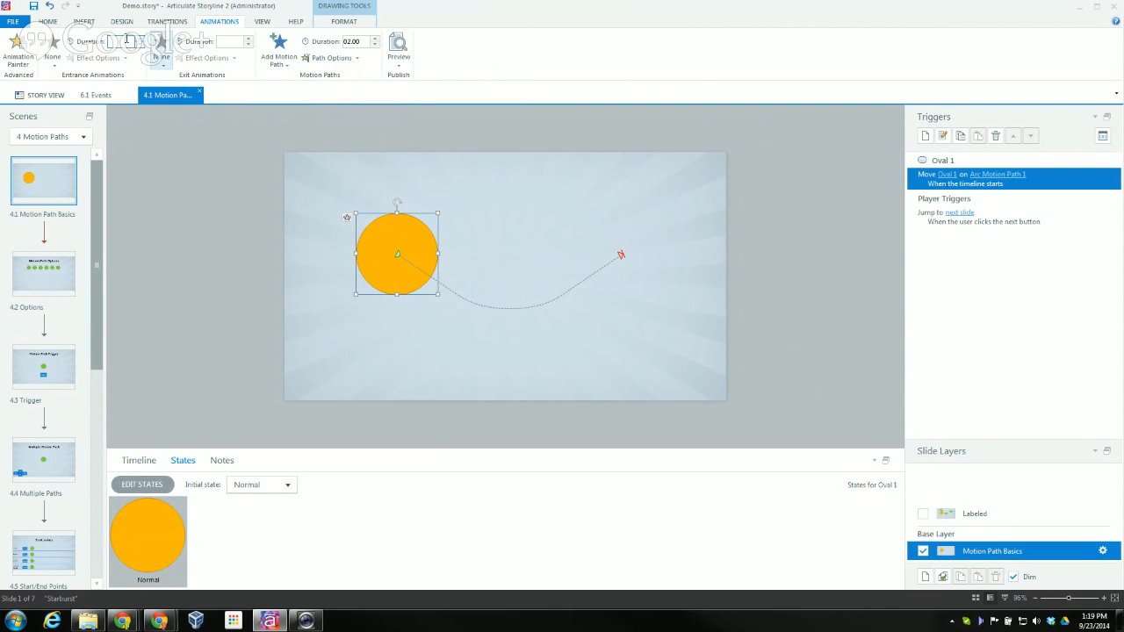
Insert a small rounded rectangle near the slide's upper edge, above and to the right of the orange circle.
left_click(89, 25)
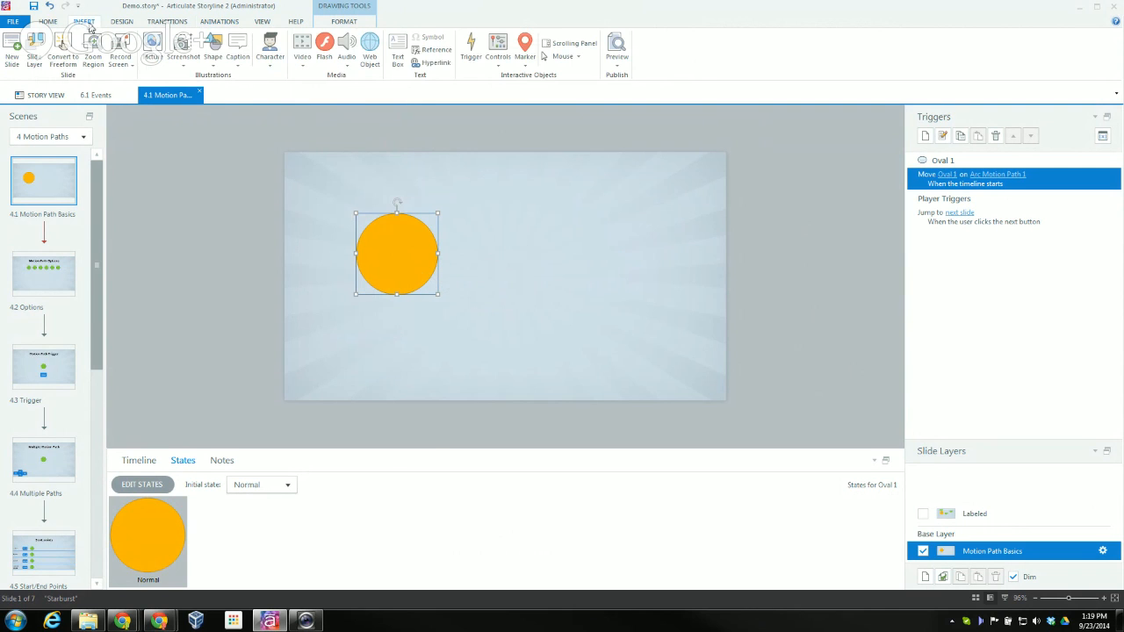
left_click(213, 55)
left_click(220, 113)
left_click_drag(521, 177, 569, 209)
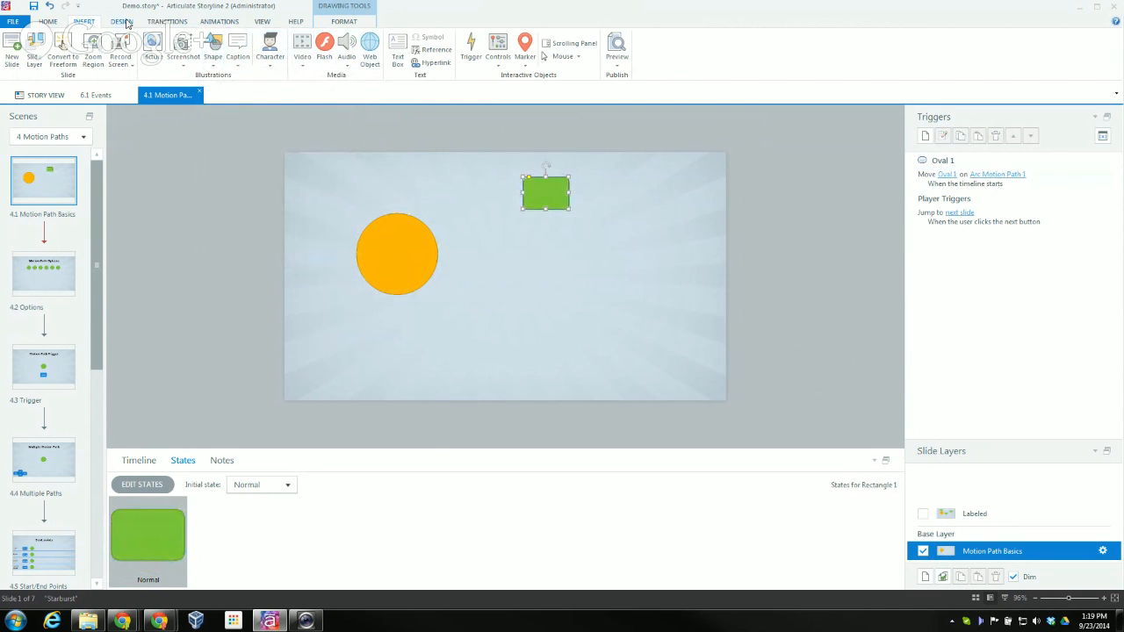
Add a line motion path to the green rectangle and move its end point to the slide's lower-right area.
left_click(214, 21)
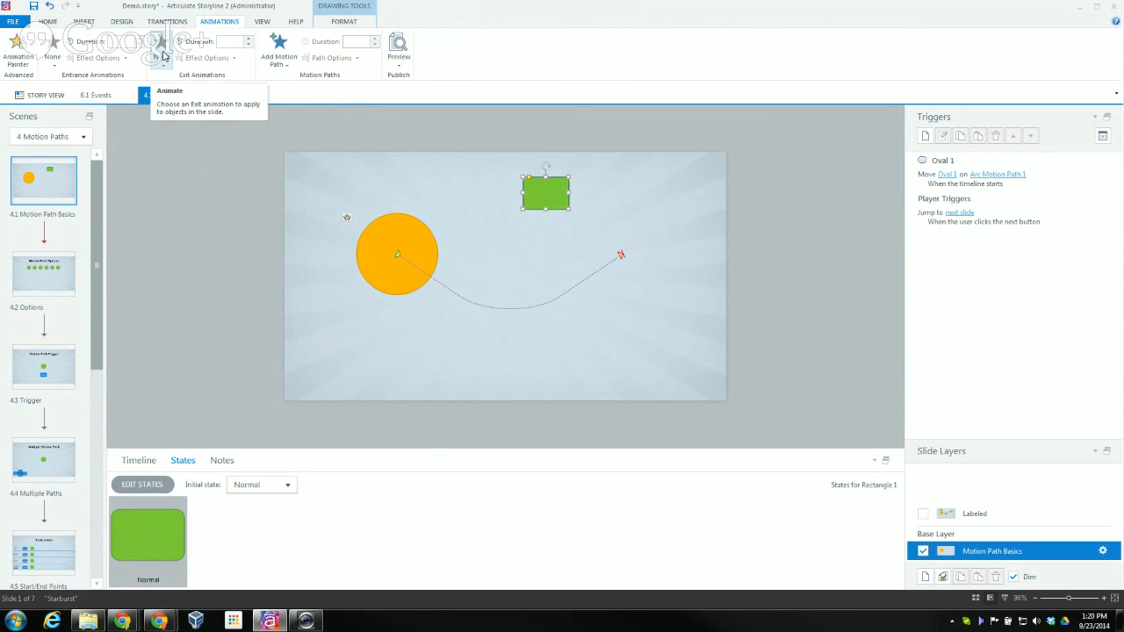
left_click(279, 55)
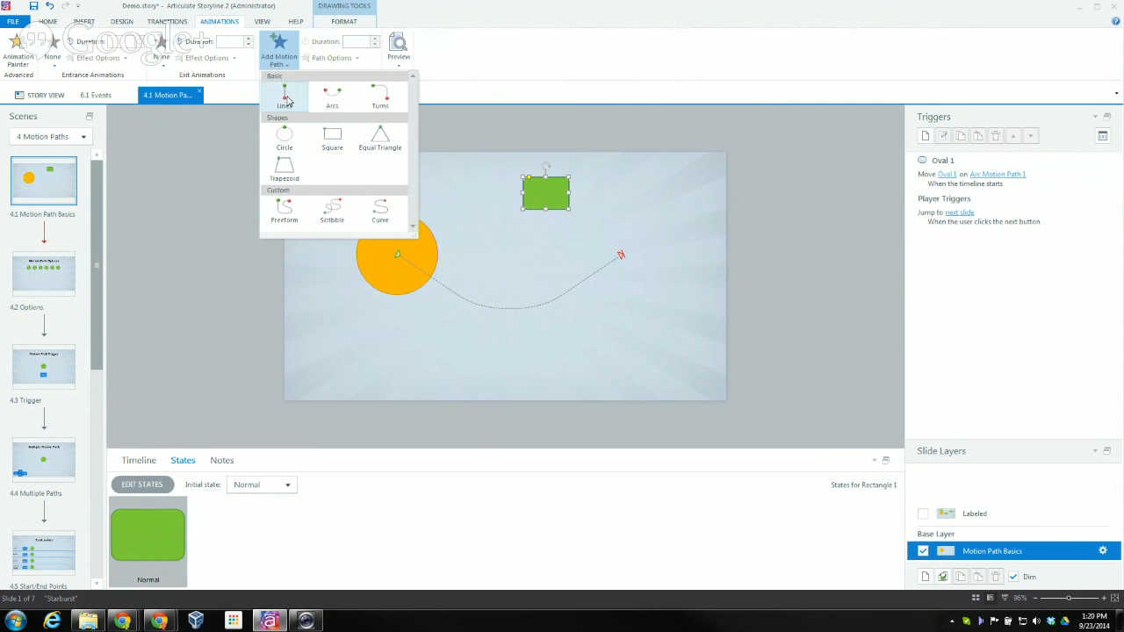
left_click(285, 98)
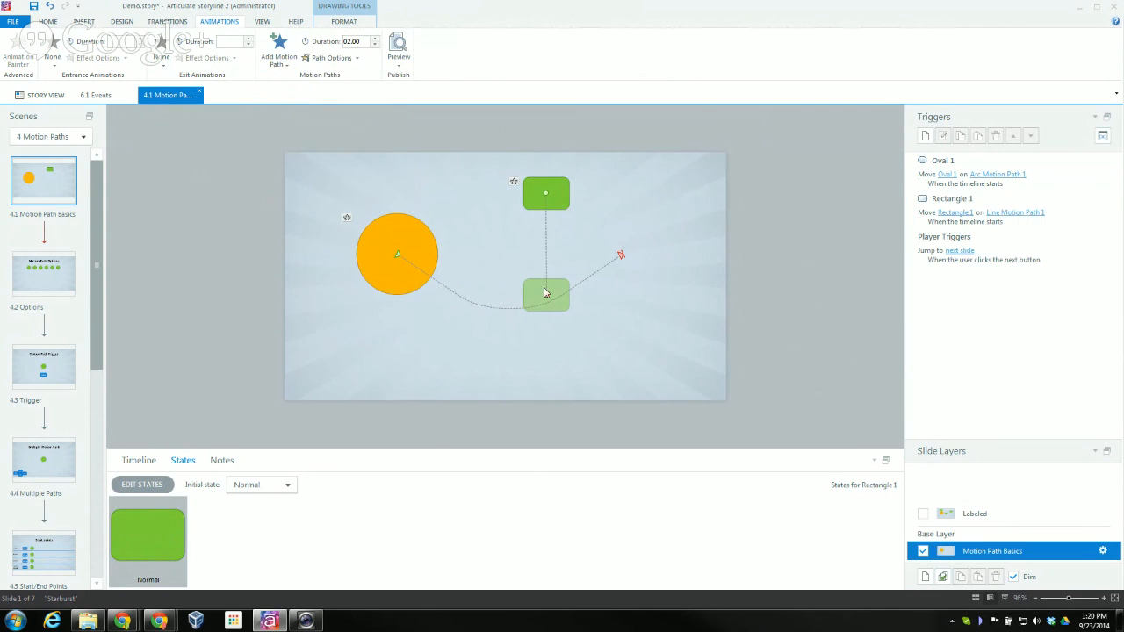
left_click_drag(545, 296, 684, 346)
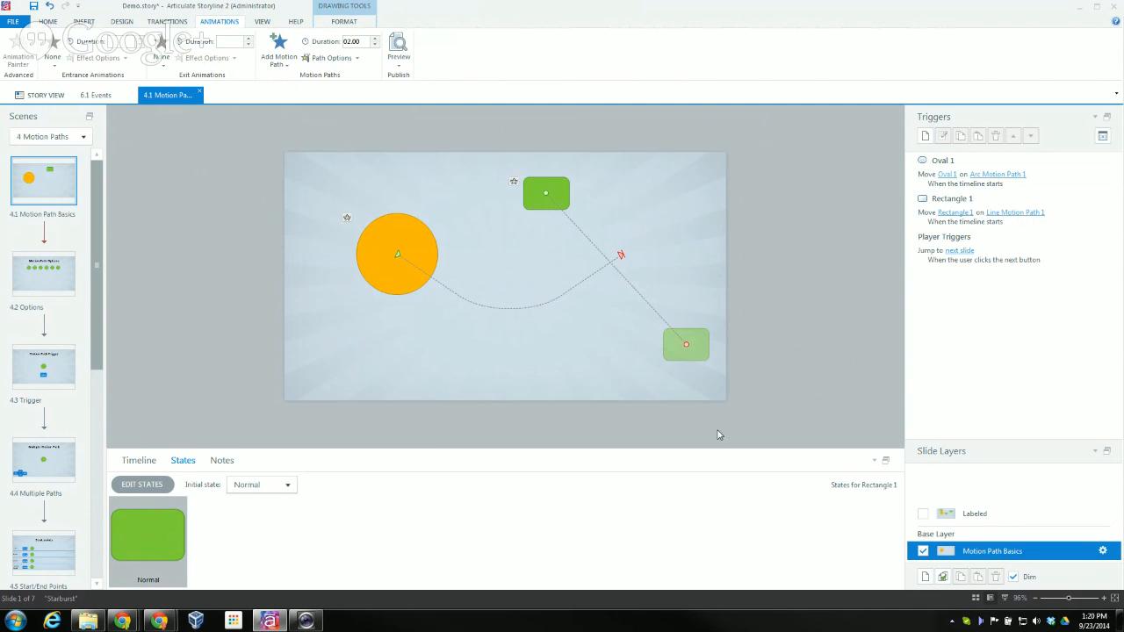
Review the direction, origin, easing and path options of the green rectangle's line motion path.
left_click(357, 58)
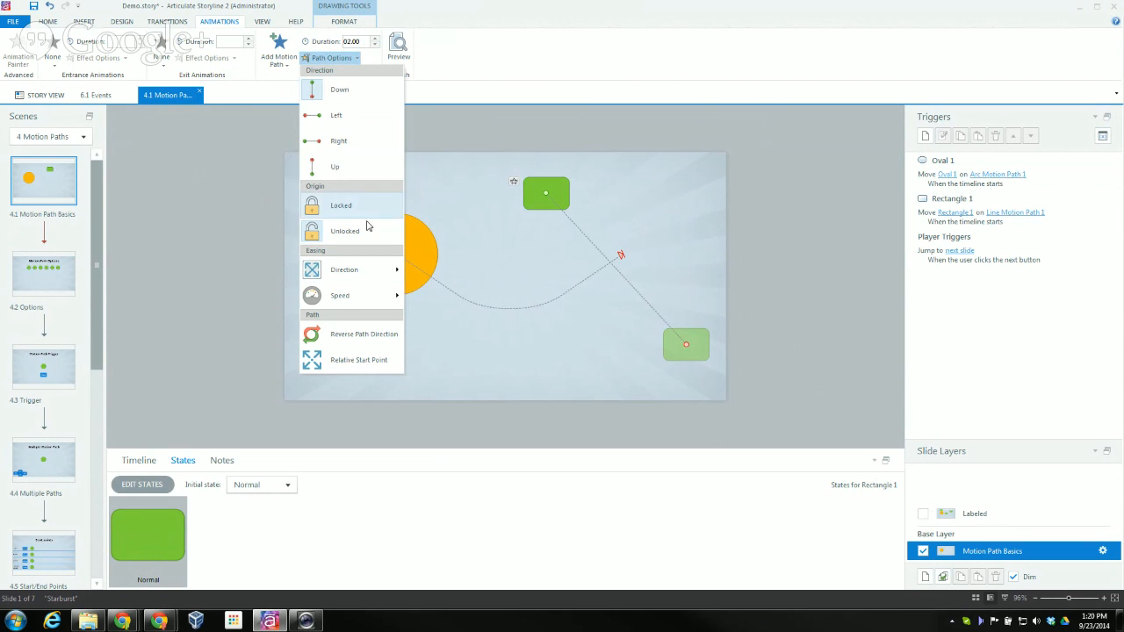
mouse_move(358, 294)
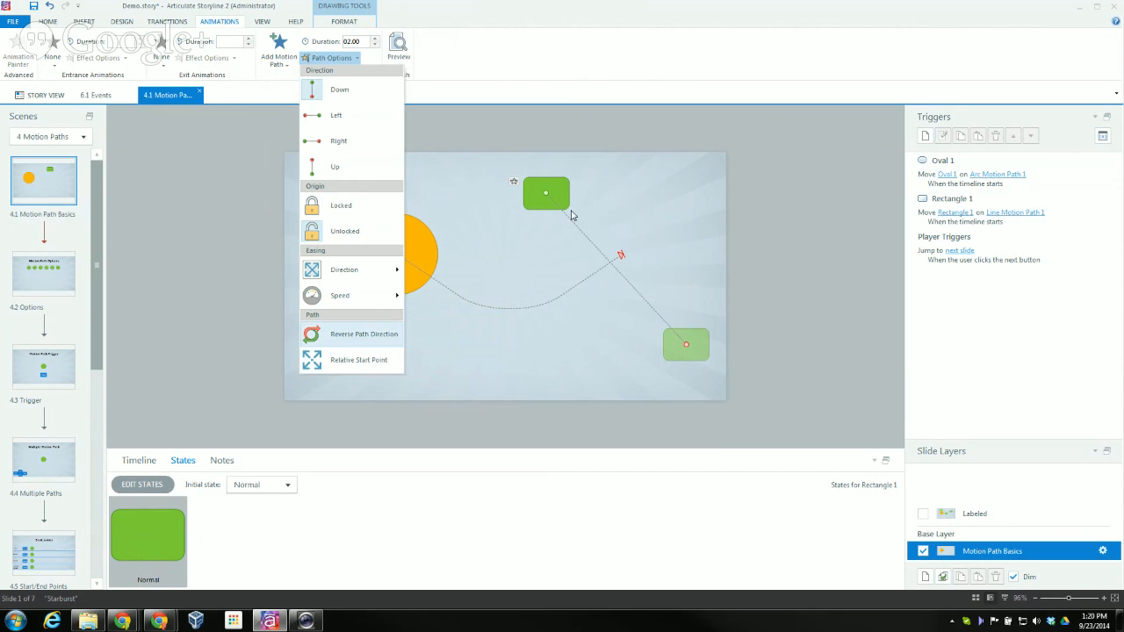
left_click(830, 167)
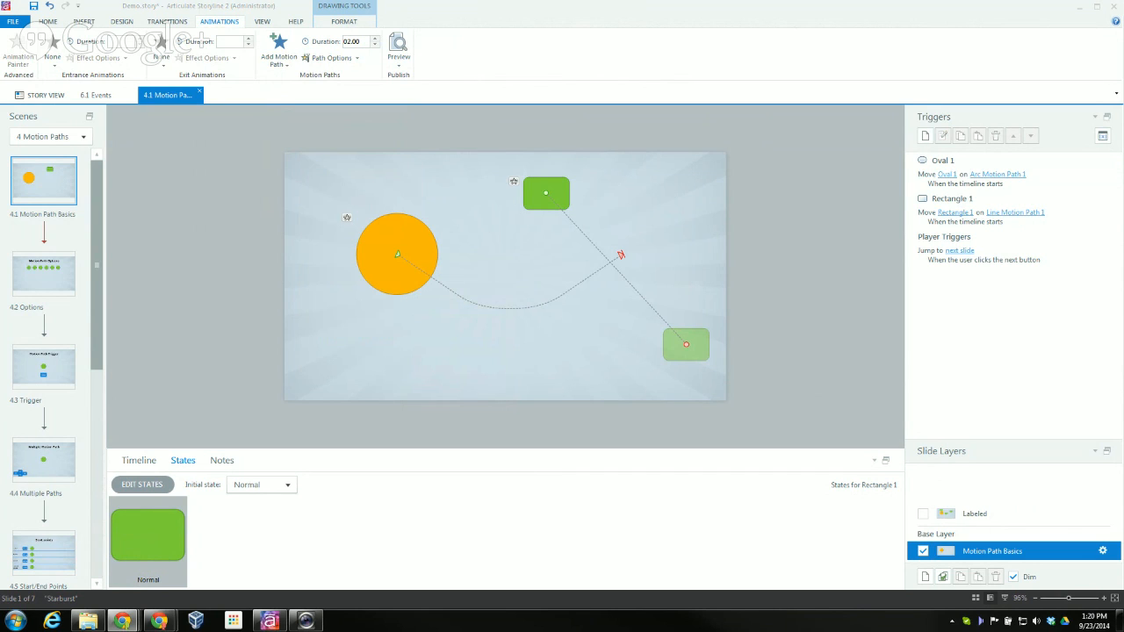
Open slide 4.2 Options in the Motion Paths scene, then bring the published demo's browser window to the front.
scroll(96, 220, "down", 1)
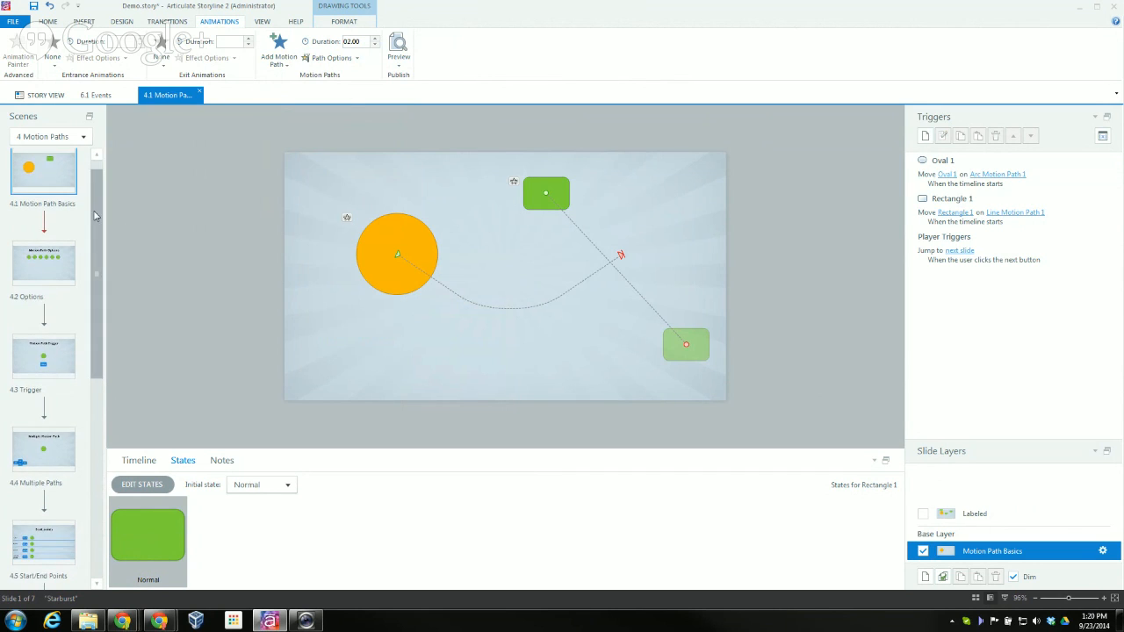
left_click(48, 266)
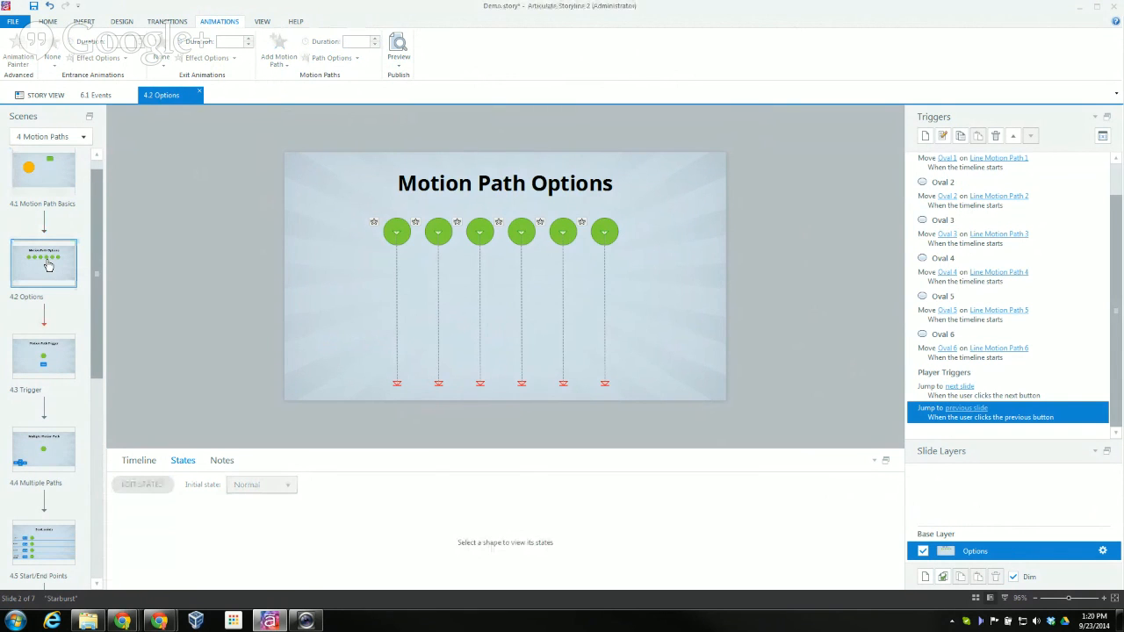
left_click(159, 621)
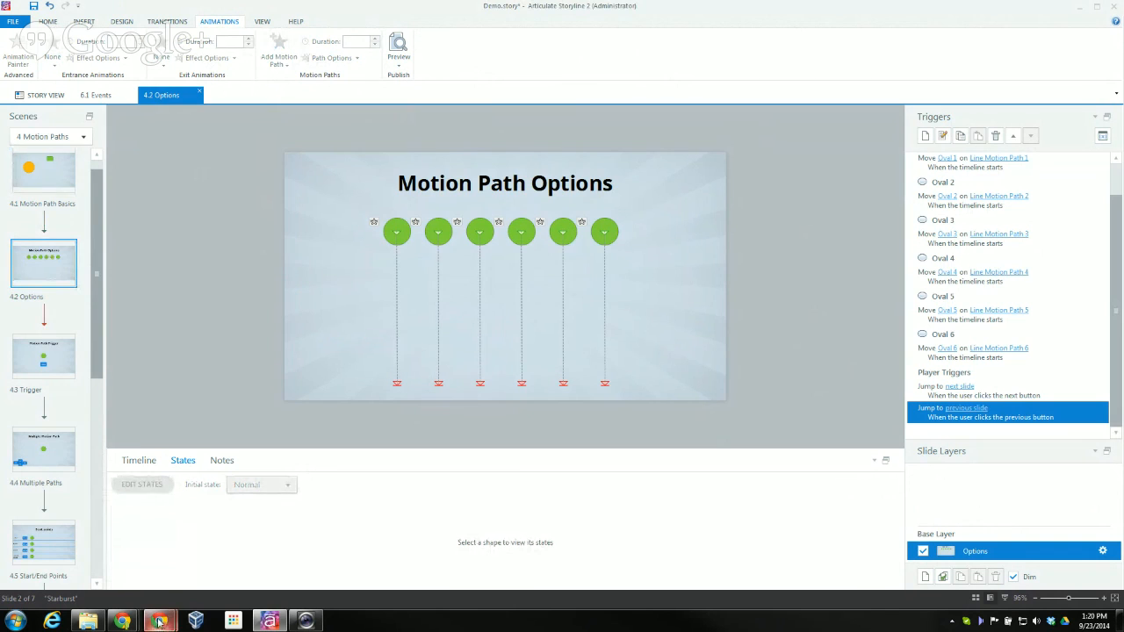
mouse_move(160, 622)
left_click(97, 560)
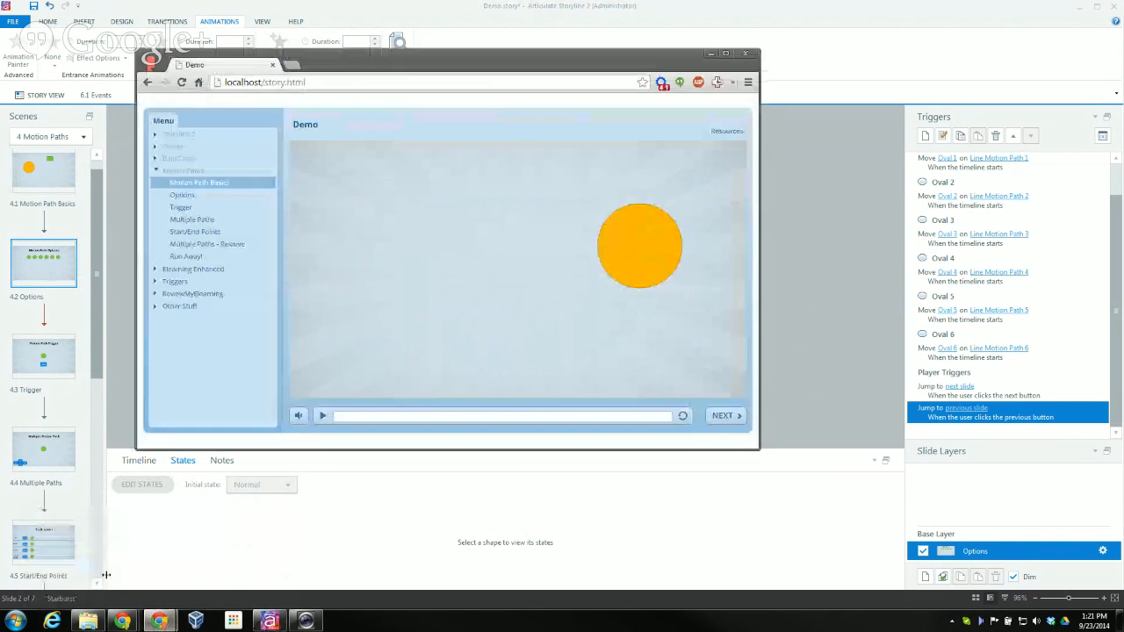
Open the demo's Options slide, replay it and scrub its timeline to compare the motion of the six green circles.
left_click(180, 196)
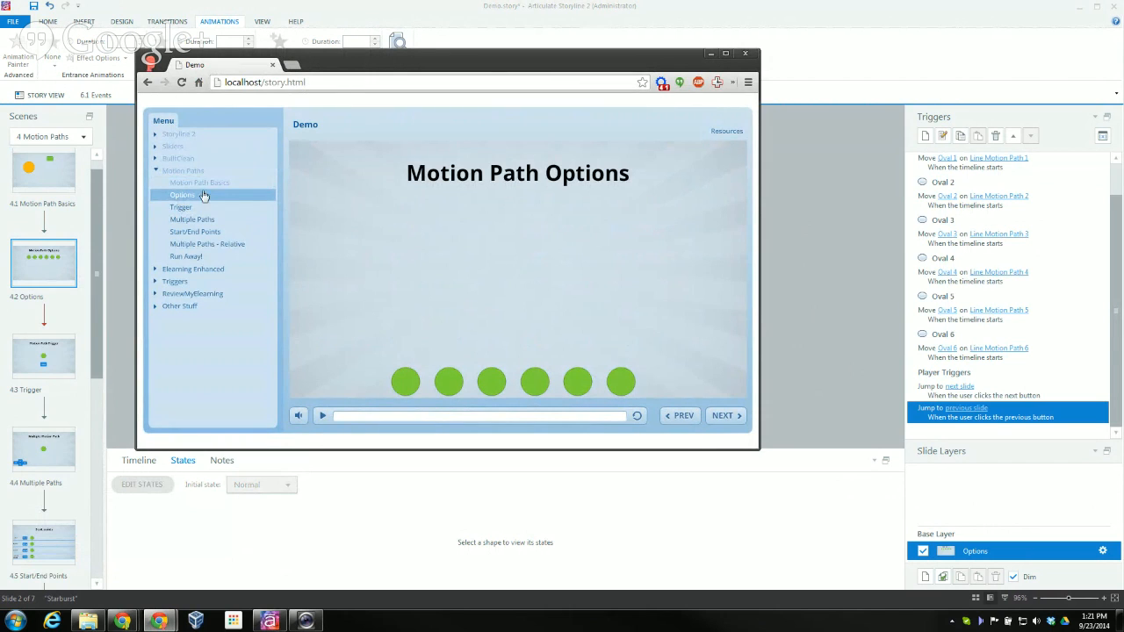
left_click(637, 418)
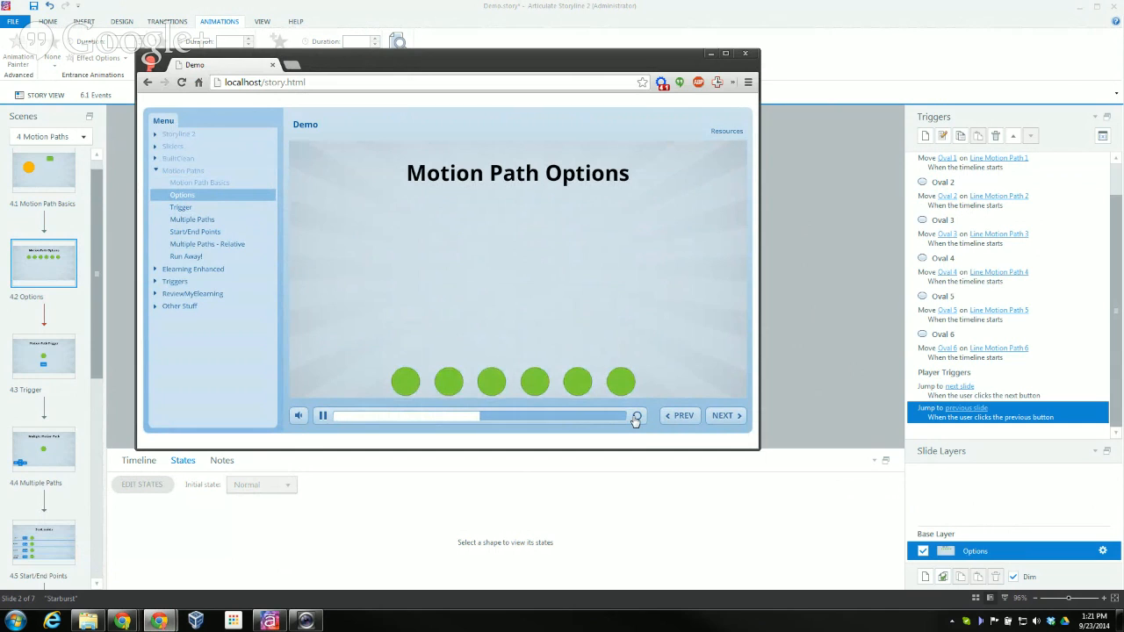
left_click_drag(558, 416, 381, 428)
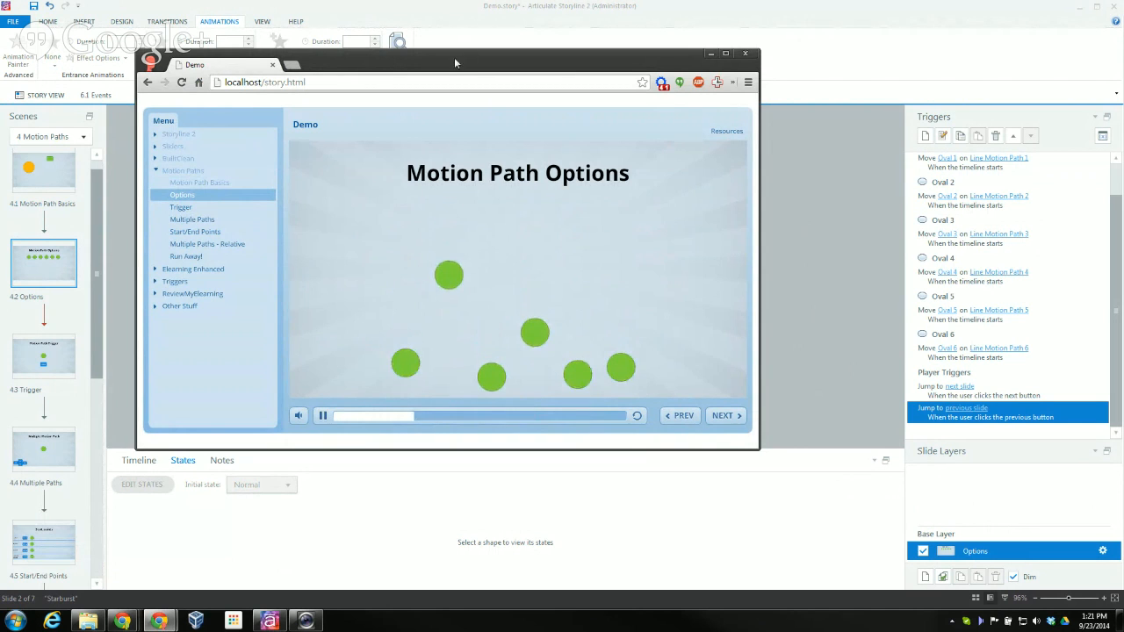
Move the demo window out of the way and check the motion path duration of the first three green circles.
left_click_drag(444, 67, 897, 88)
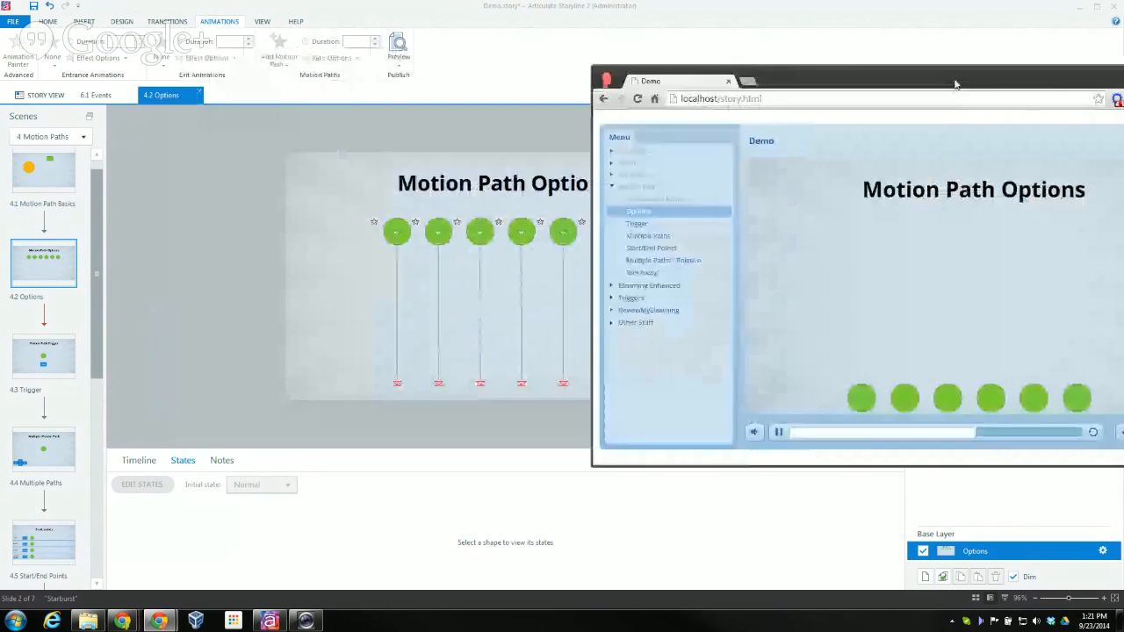
key("alt+F4")
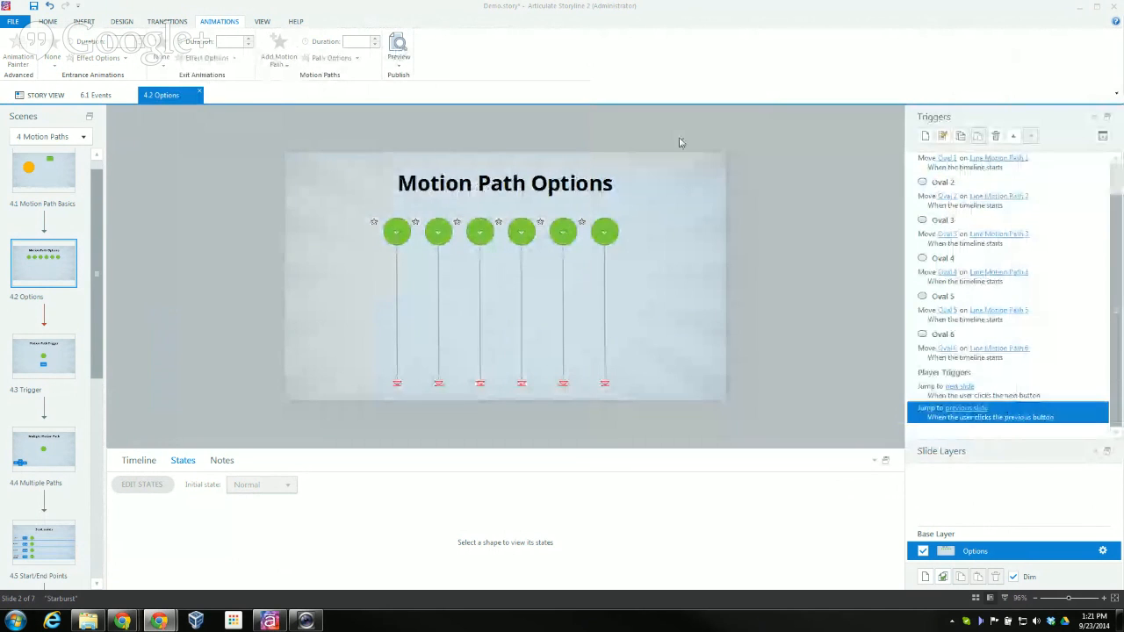
left_click(398, 231)
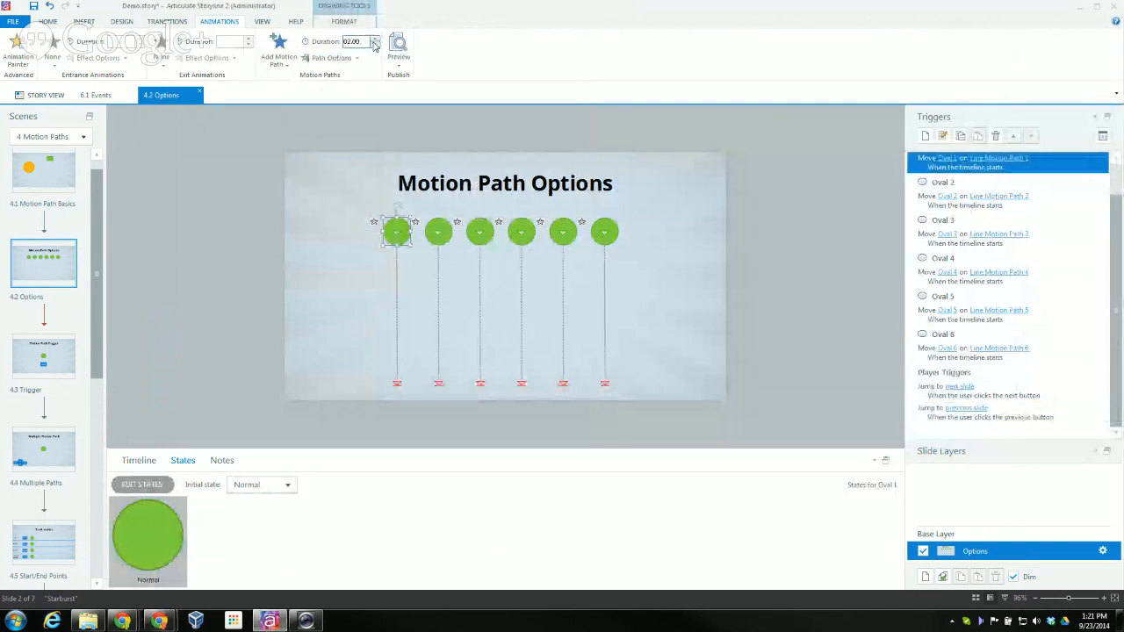
left_click(439, 230)
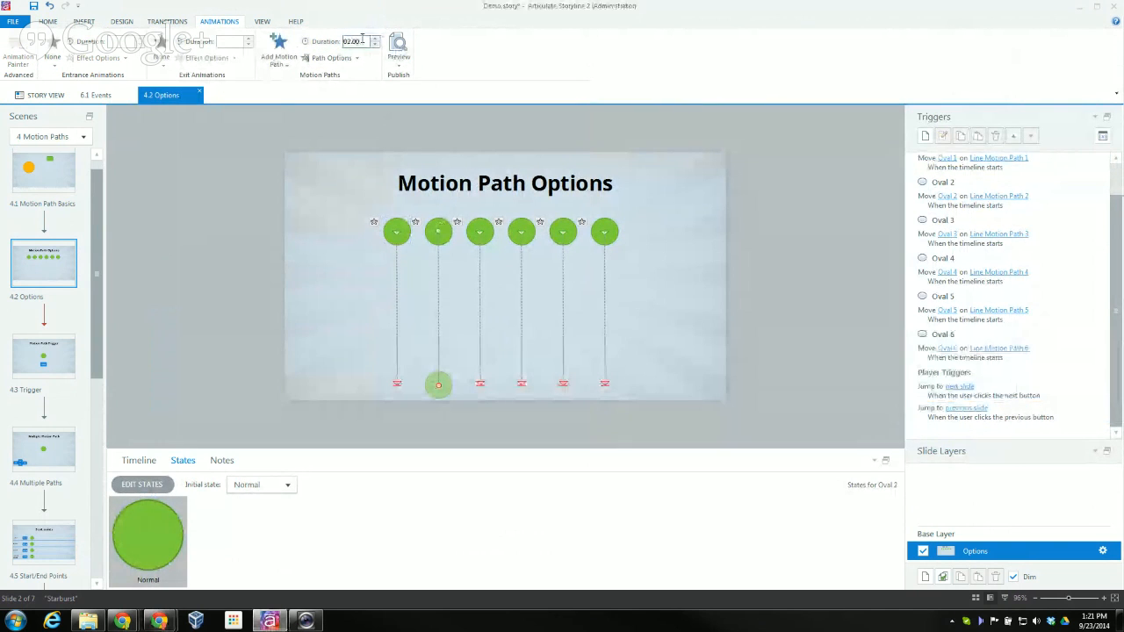
left_click(479, 231)
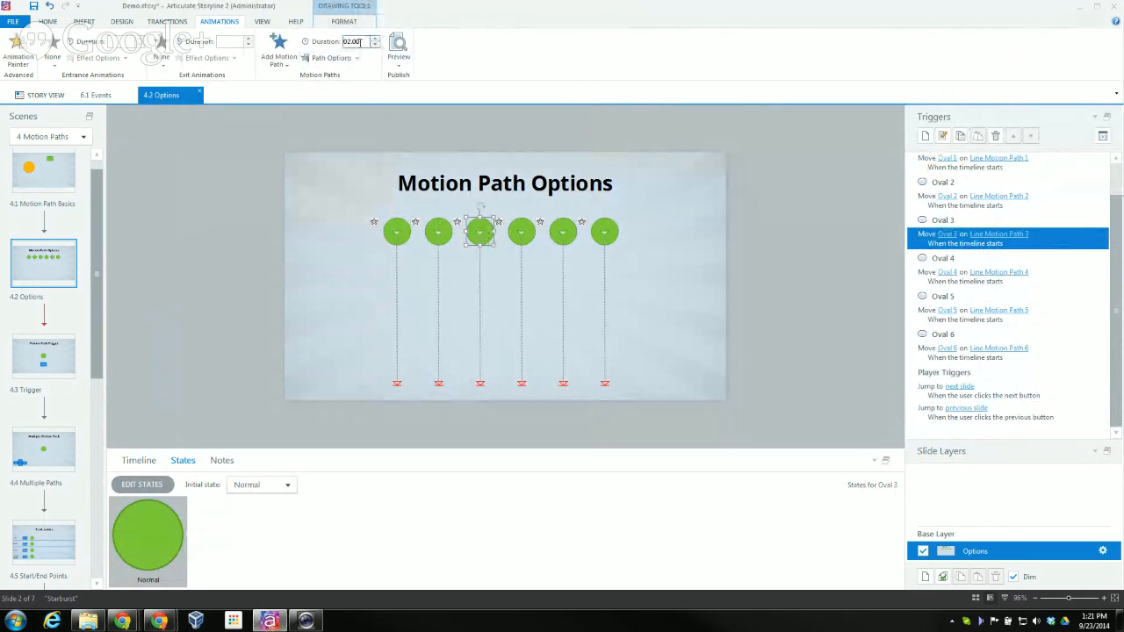
left_click(700, 237)
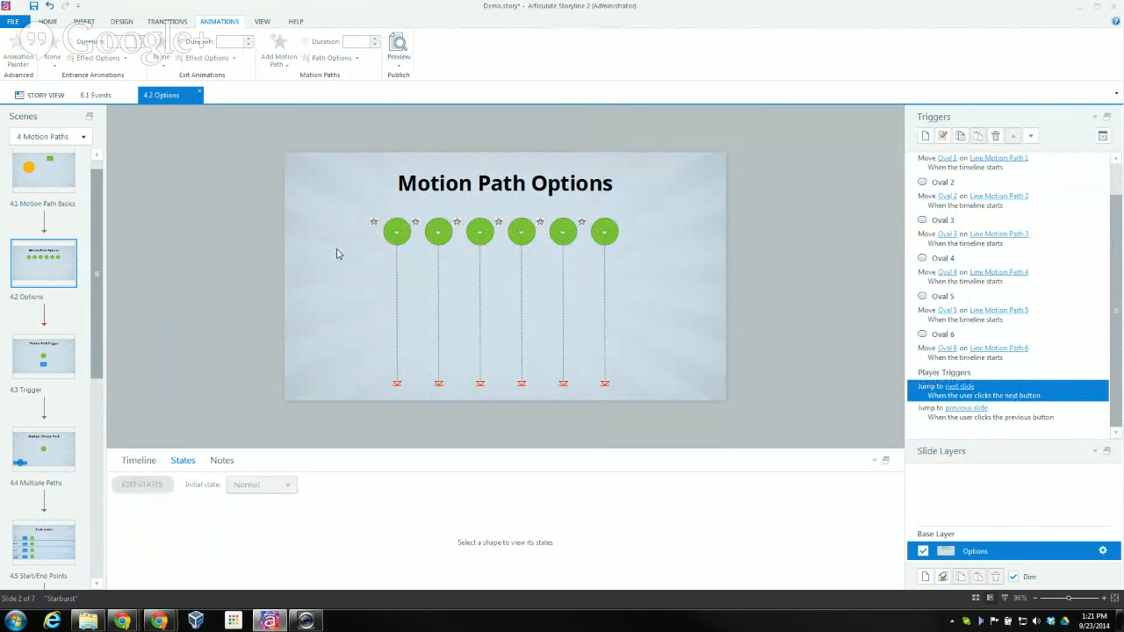
Review the easing direction options for the first circle's motion path and the easing direction and speed options for the second circle's.
left_click(403, 222)
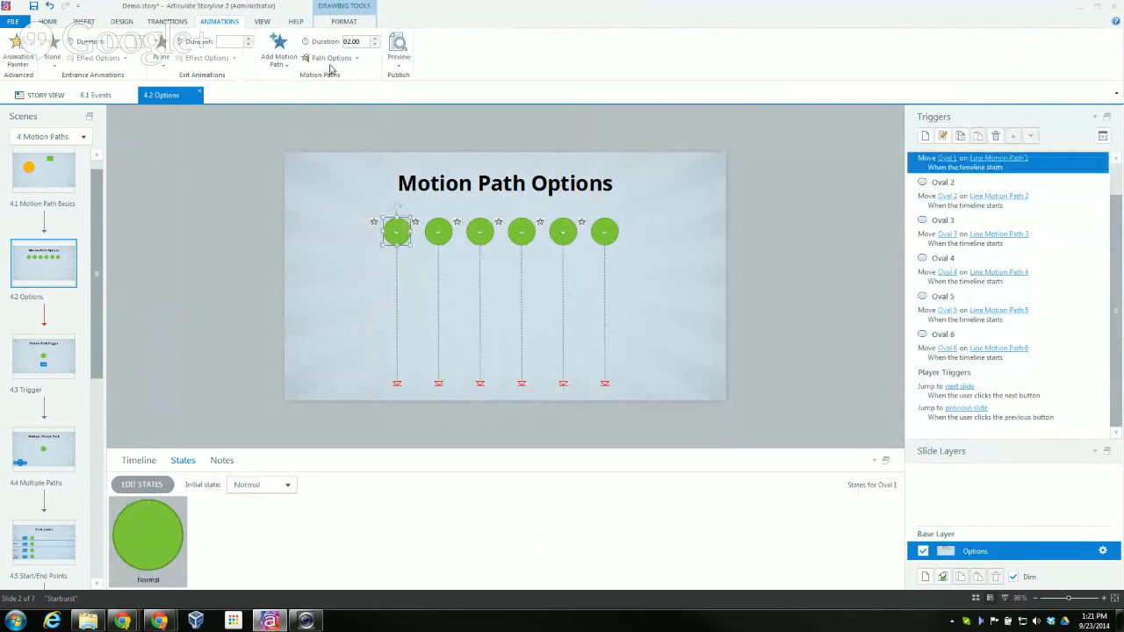
left_click(357, 59)
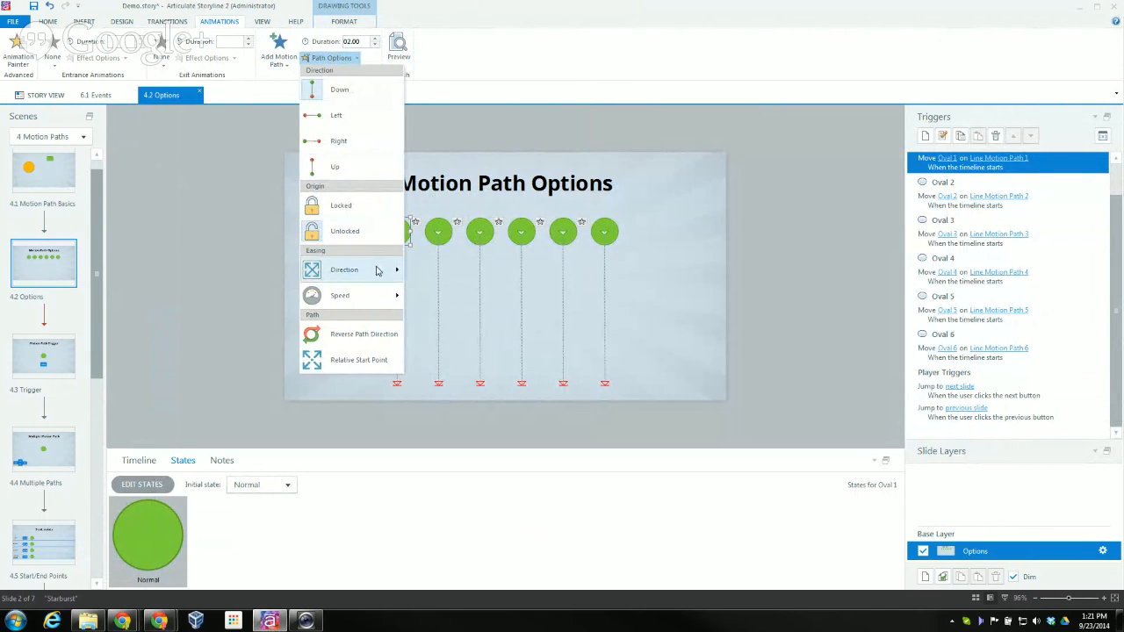
mouse_move(377, 270)
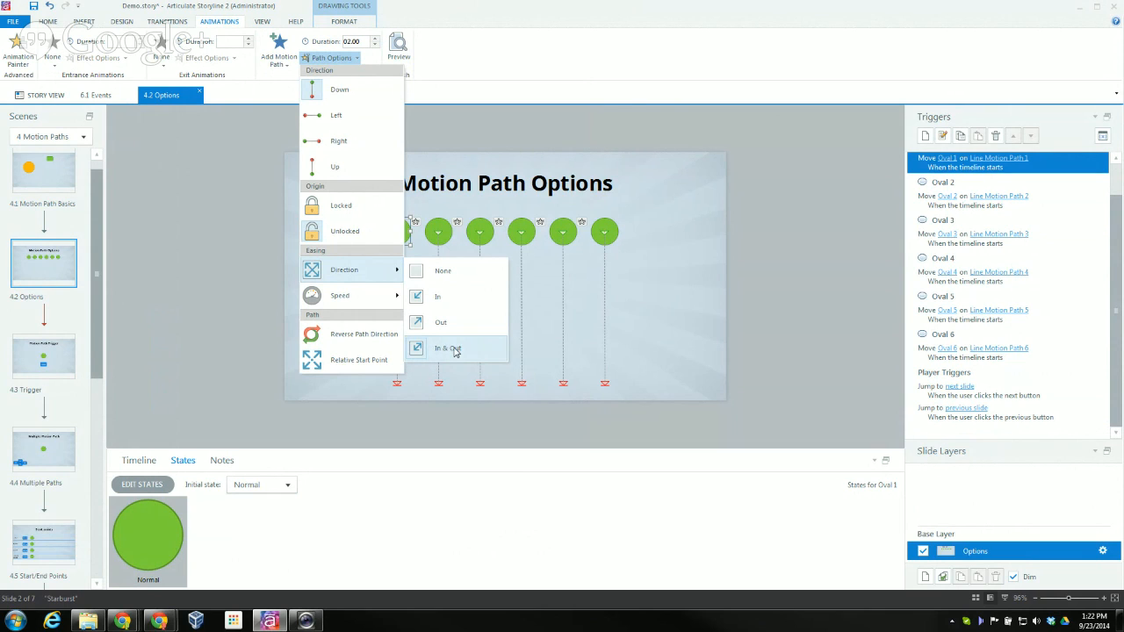
left_click(441, 236)
left_click(442, 236)
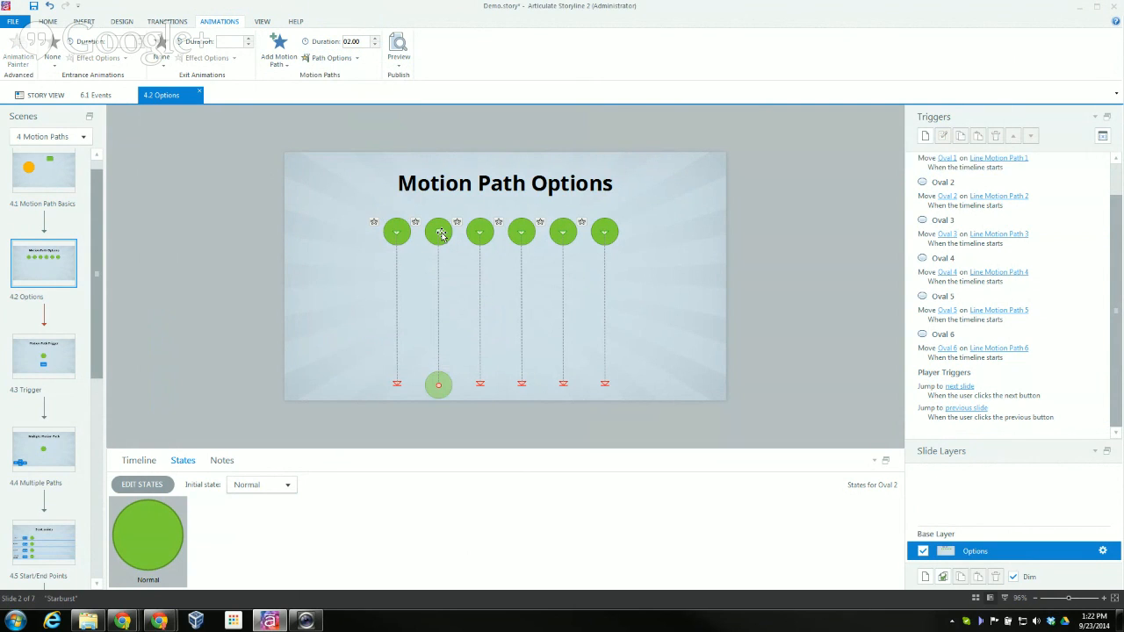
left_click(346, 59)
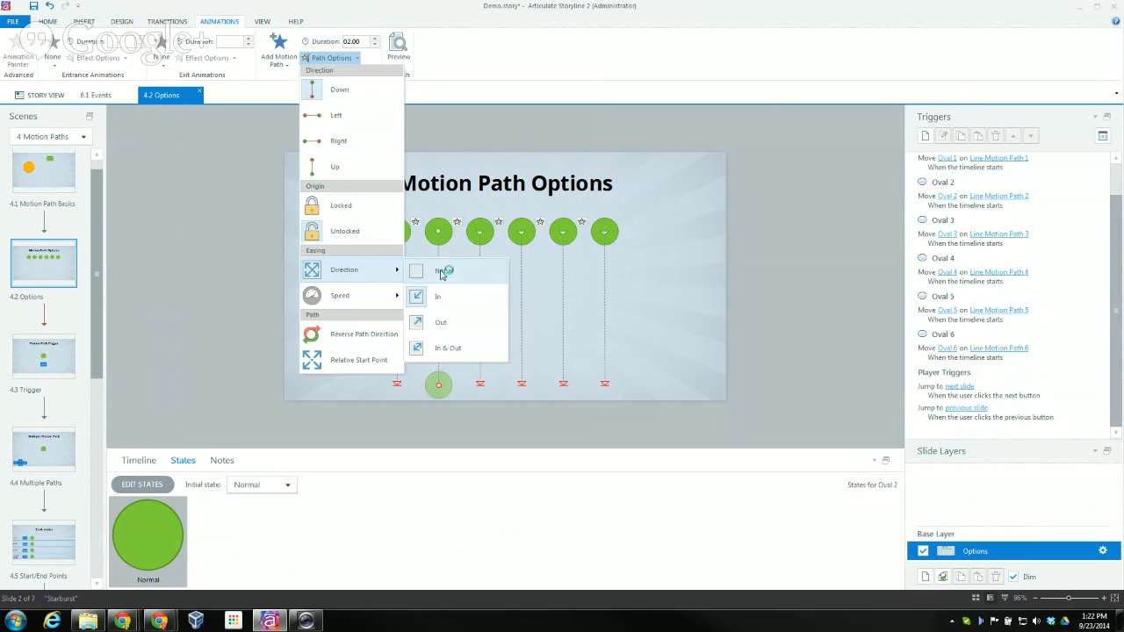
mouse_move(378, 300)
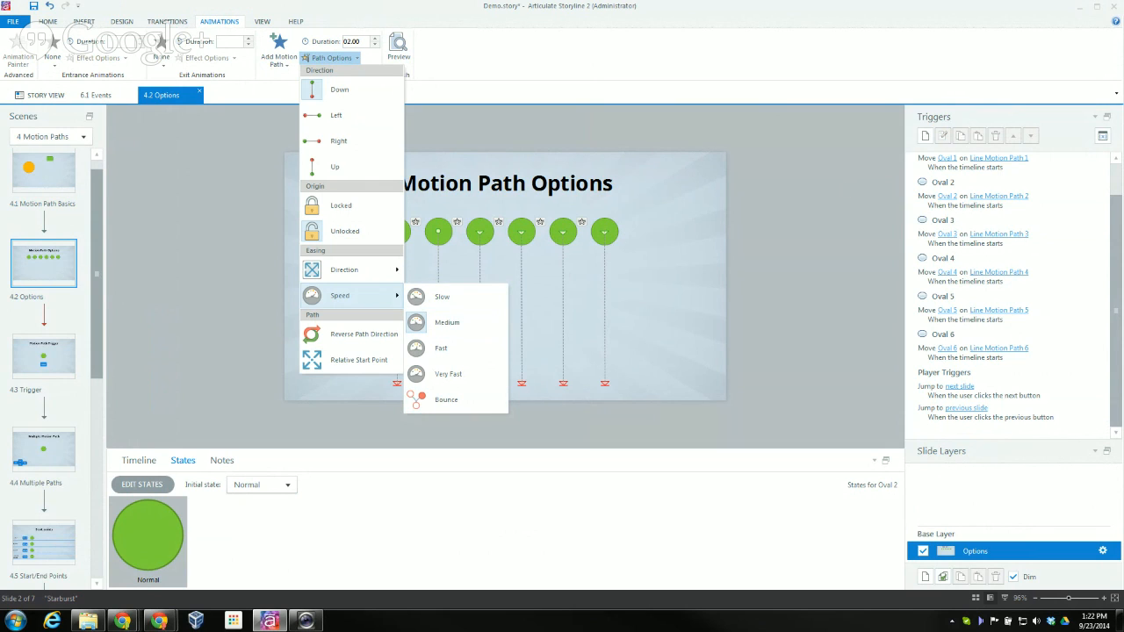
left_click(436, 381)
Bring the published demo back over the editor and replay and scrub its Options slide to compare the circles' easing.
left_click(397, 46)
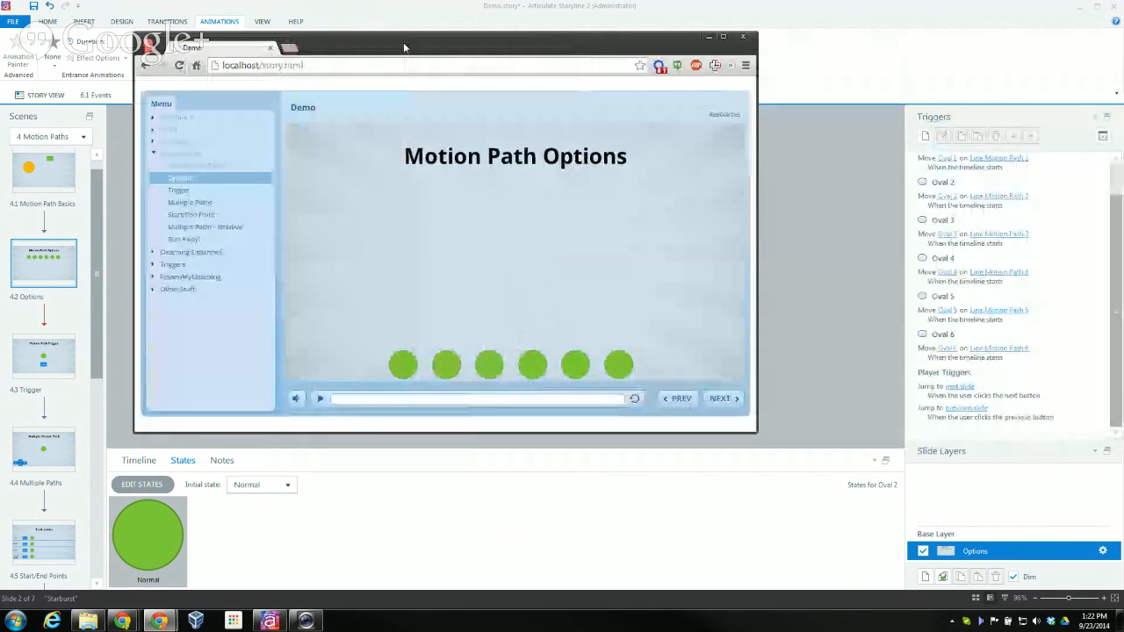
left_click_drag(404, 47, 396, 48)
left_click(627, 402)
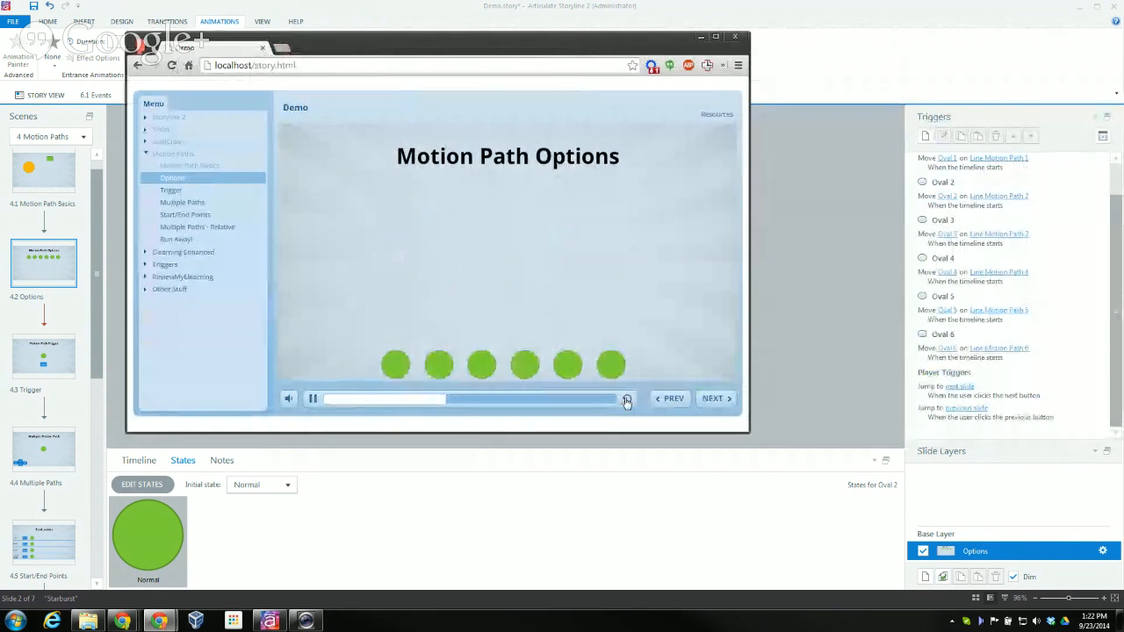
left_click_drag(546, 406, 592, 392)
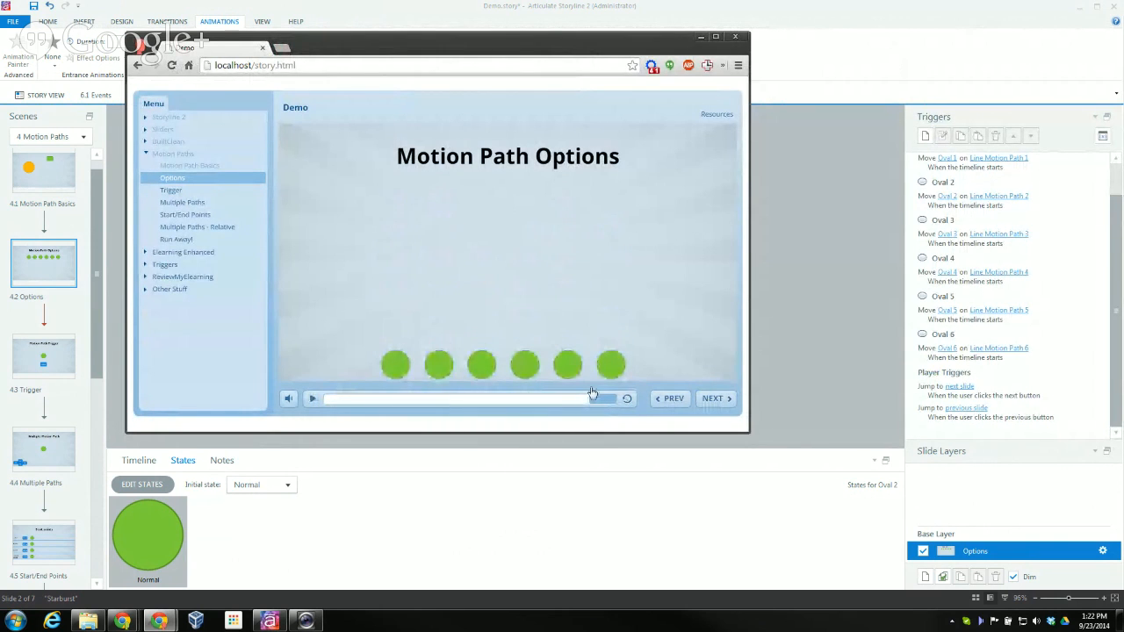
left_click(627, 398)
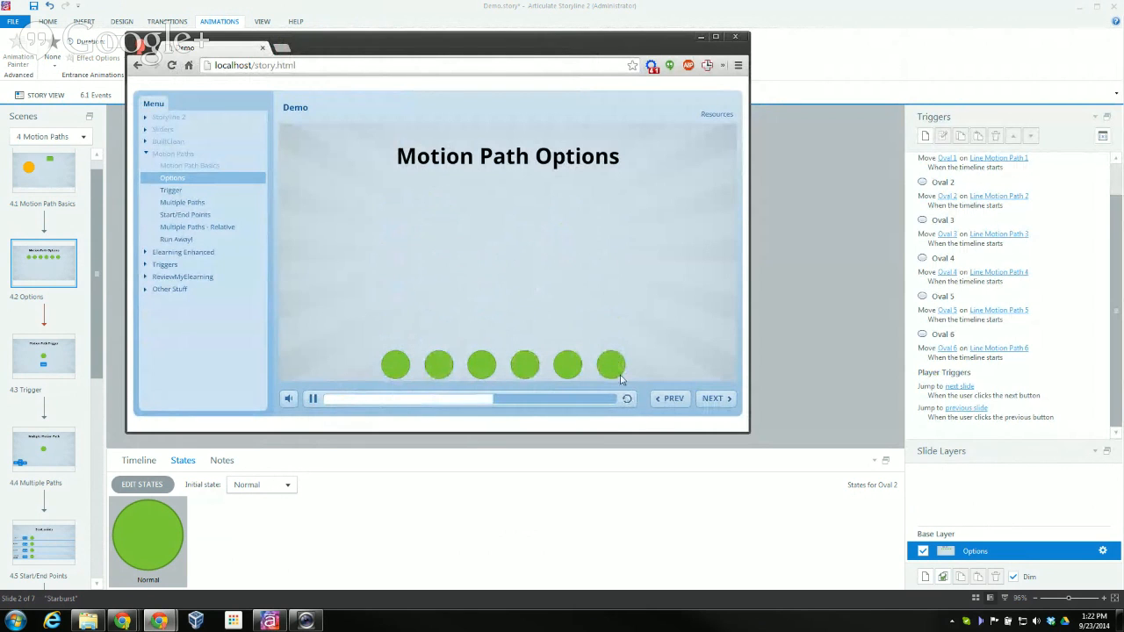
Move the demo window aside, review the triggers that move the six ovals, and open slide 4.3 Trigger.
left_click_drag(398, 36, 1082, 17)
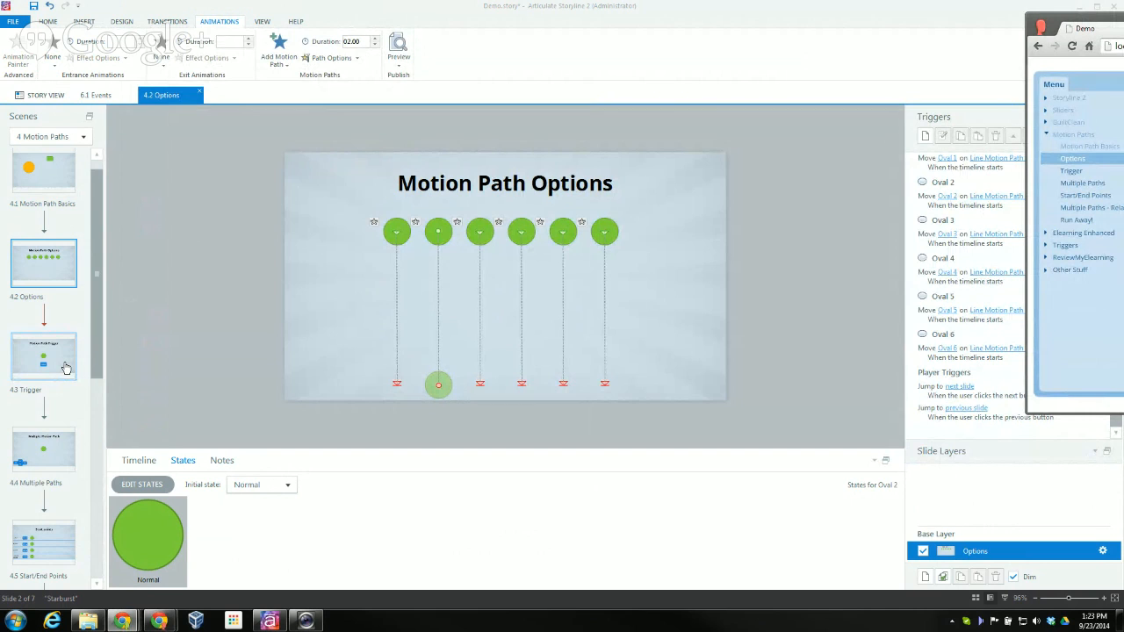
left_click(966, 391)
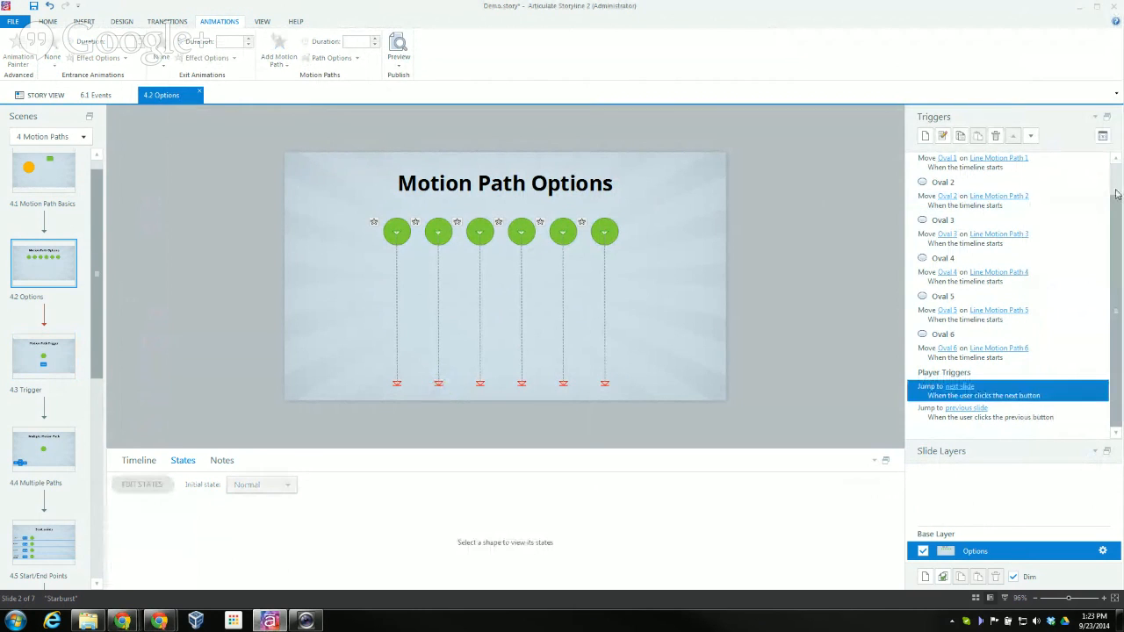
left_click_drag(1120, 235, 1113, 204)
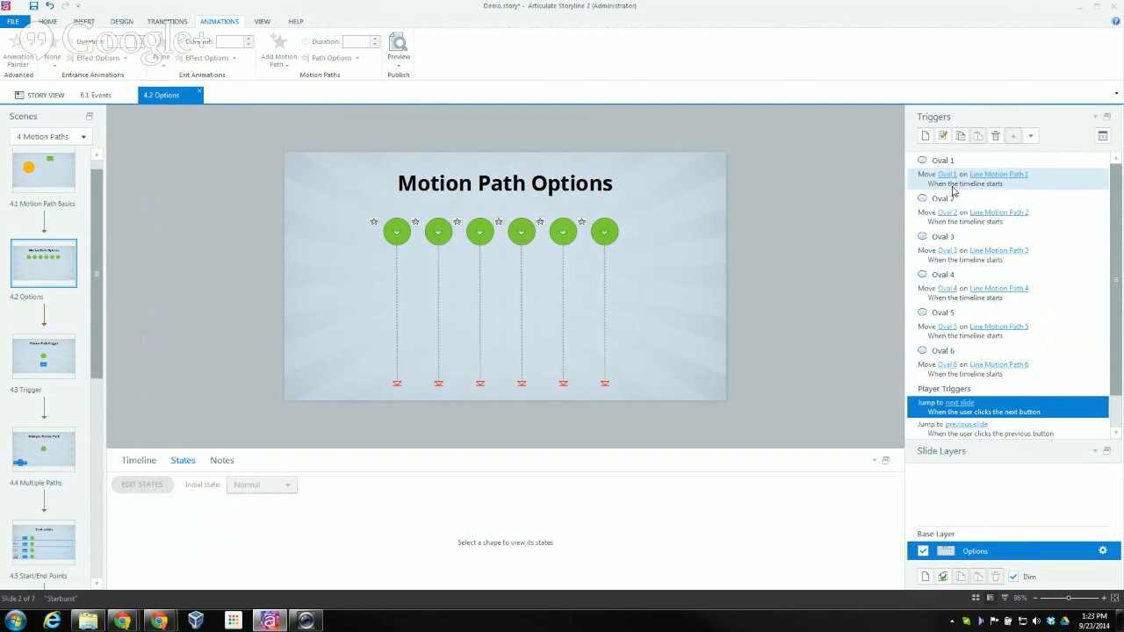
left_click(78, 355)
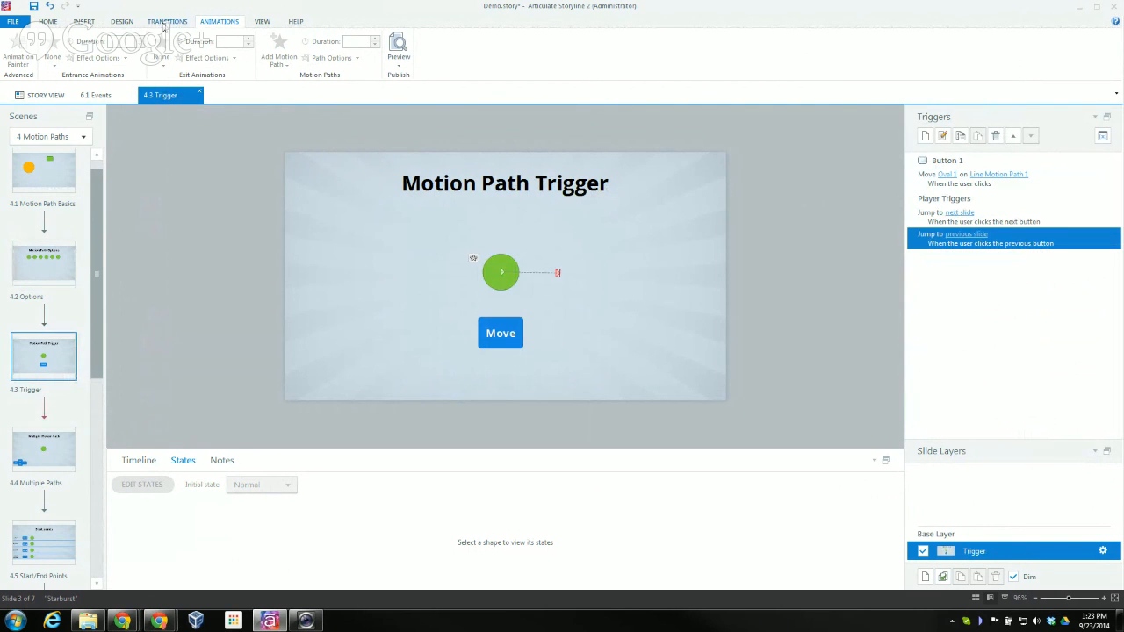
Draw a small snip single corner rectangle below the title's left end and add a line motion path to it.
left_click(84, 21)
left_click(214, 56)
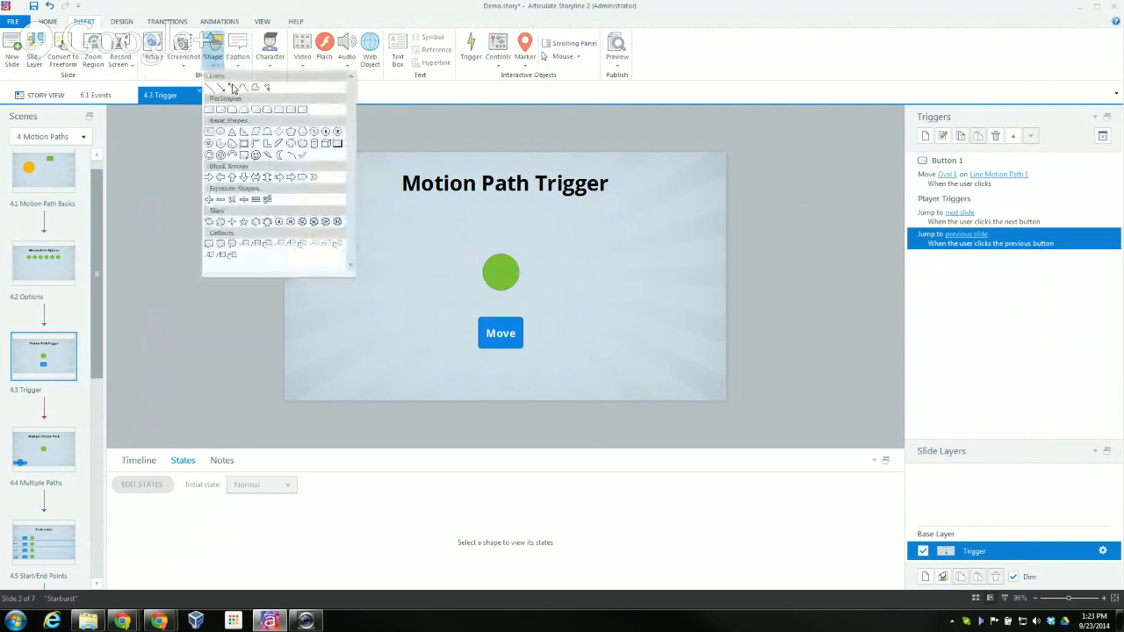
left_click(347, 213)
left_click_drag(350, 208, 398, 235)
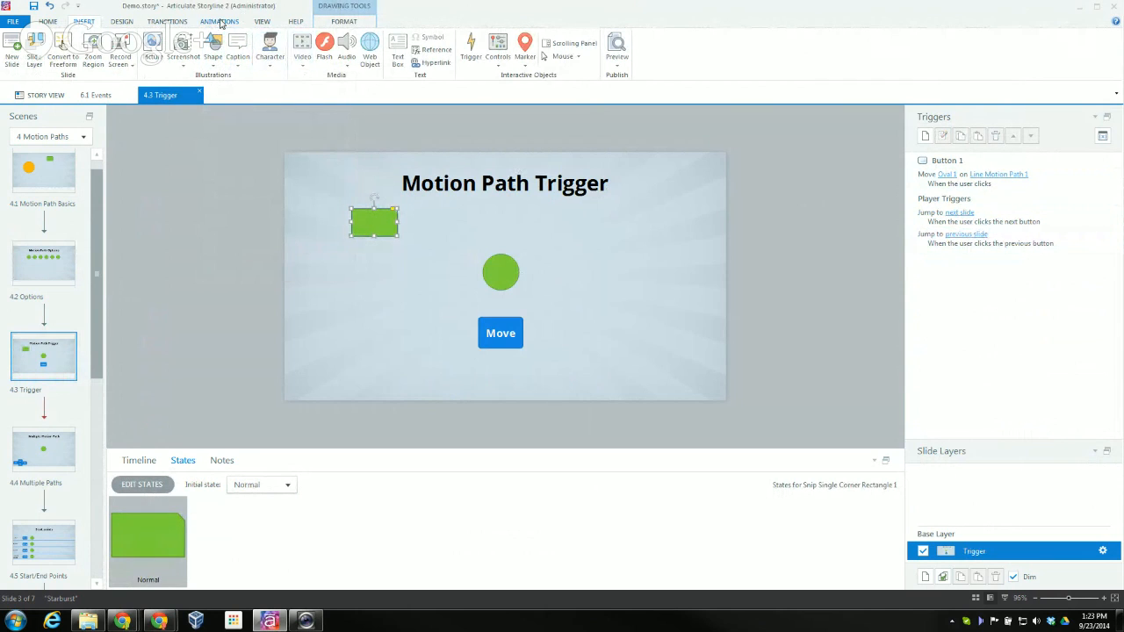
left_click(220, 21)
left_click(279, 61)
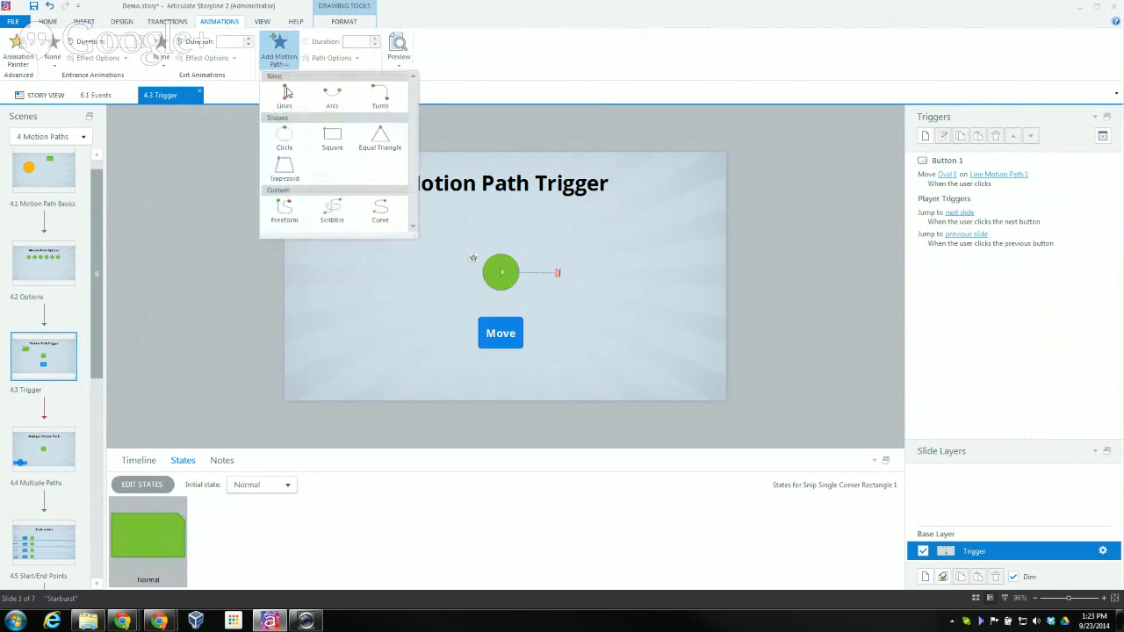
left_click(285, 95)
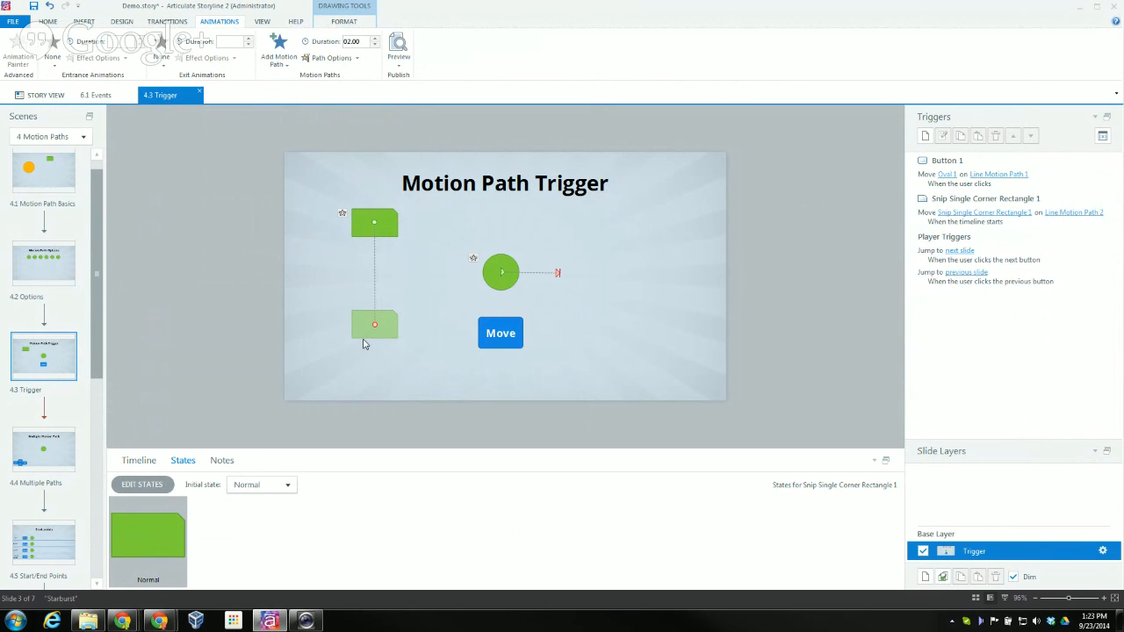
Delete the trigger that moves the snip single corner rectangle, and delete the rectangle itself.
left_click(914, 220)
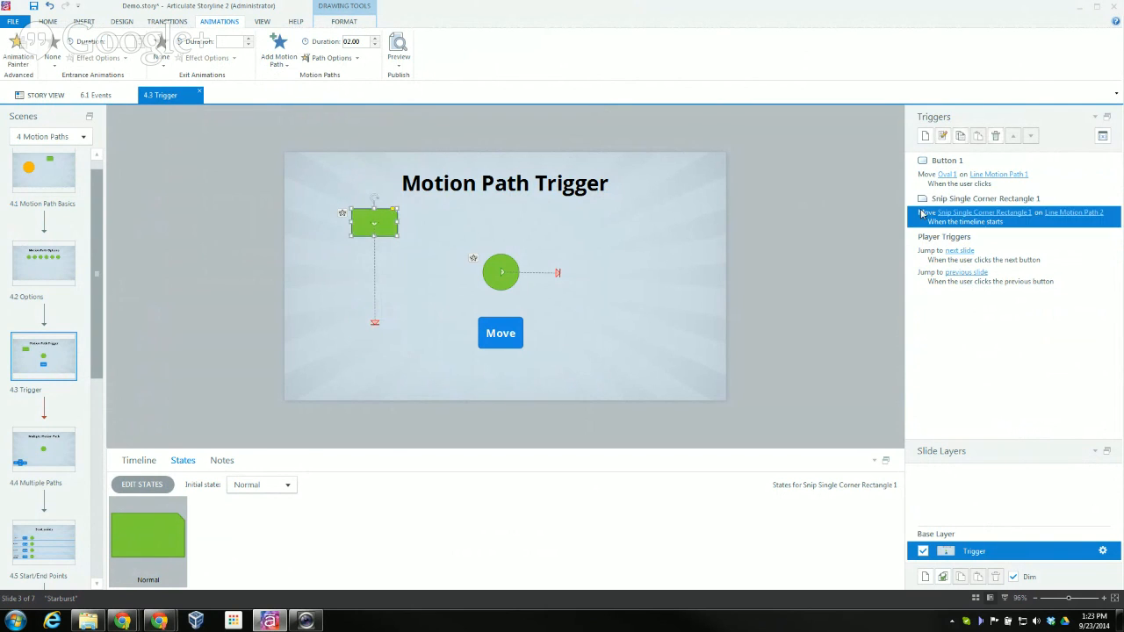
left_click(962, 136)
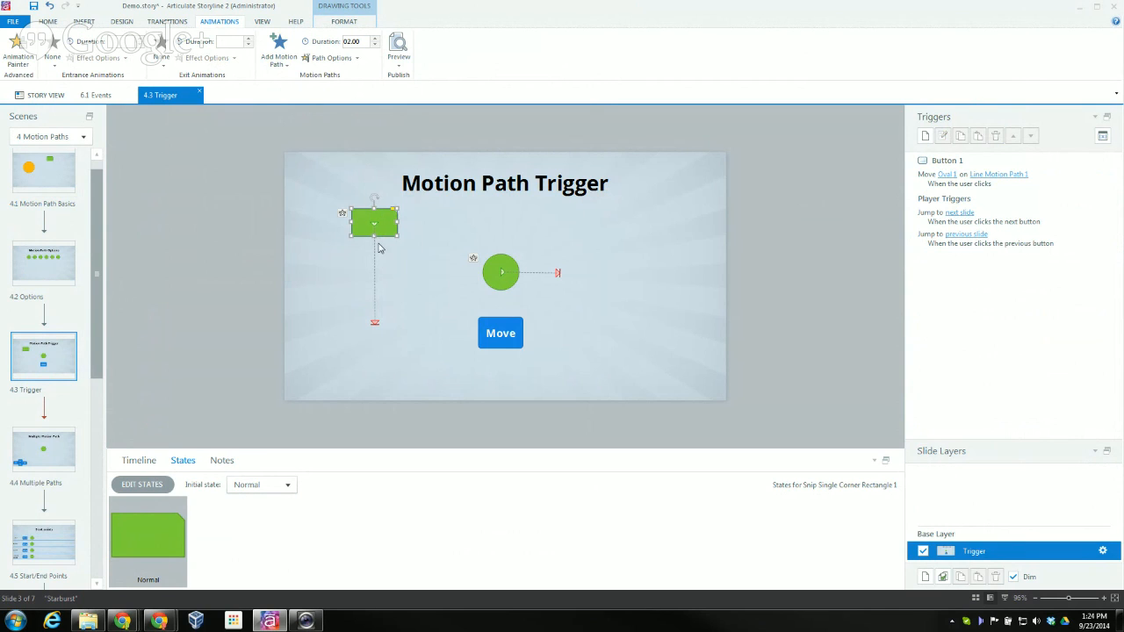
key("Delete")
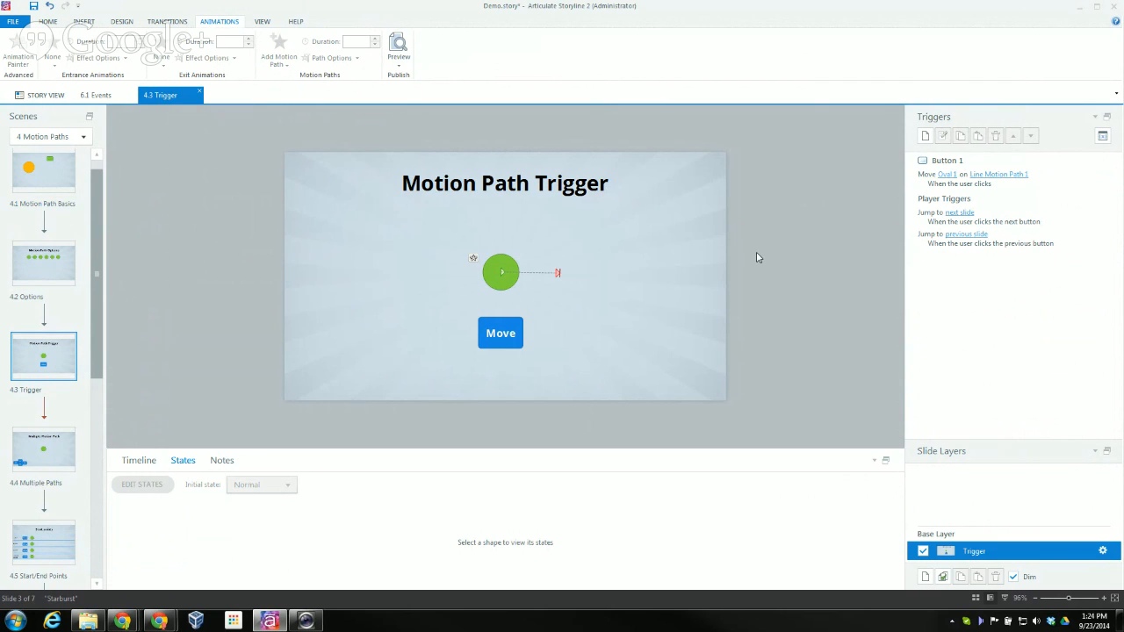
Select the slide's Move button, switch to the published demo in the browser and test the Move button on its Trigger slide.
left_click(521, 327)
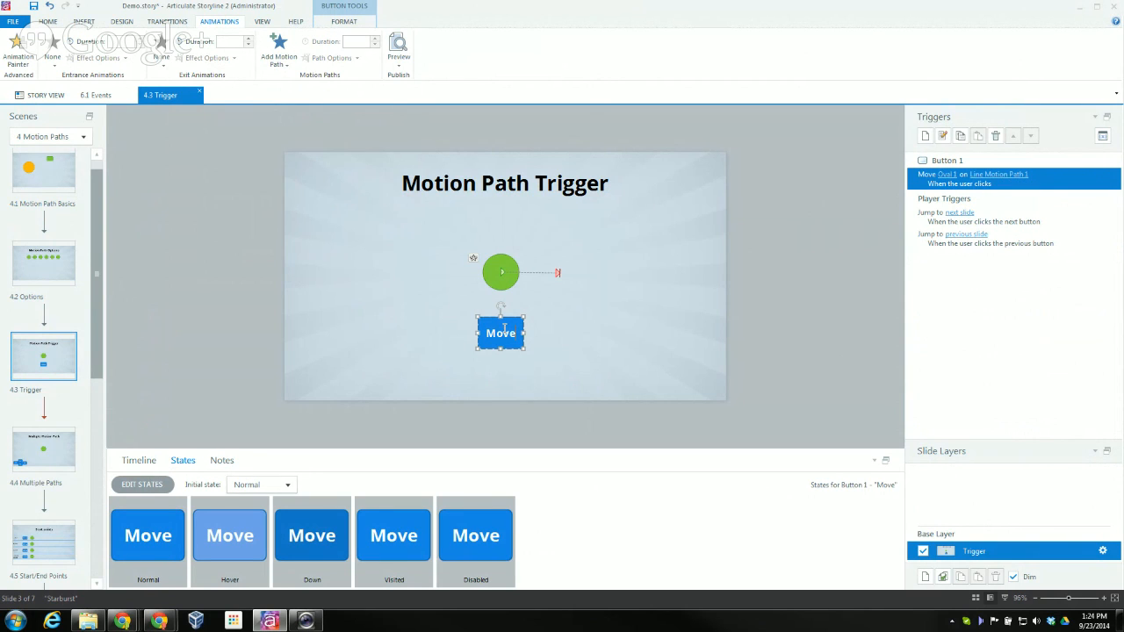
key("alt+Tab")
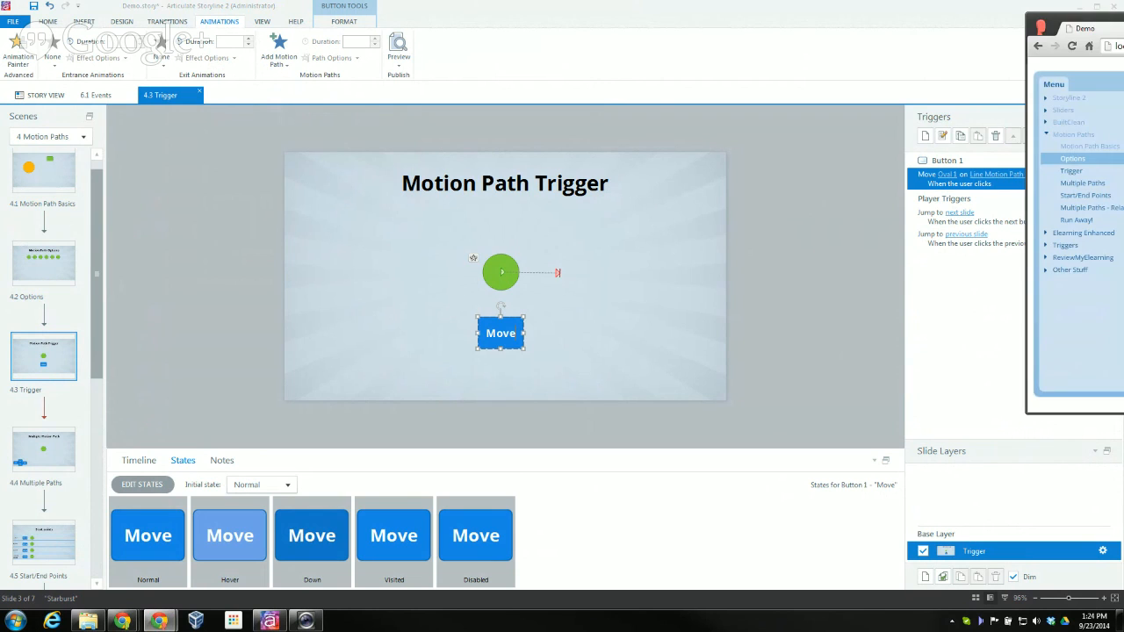
left_click_drag(1080, 19, 251, 70)
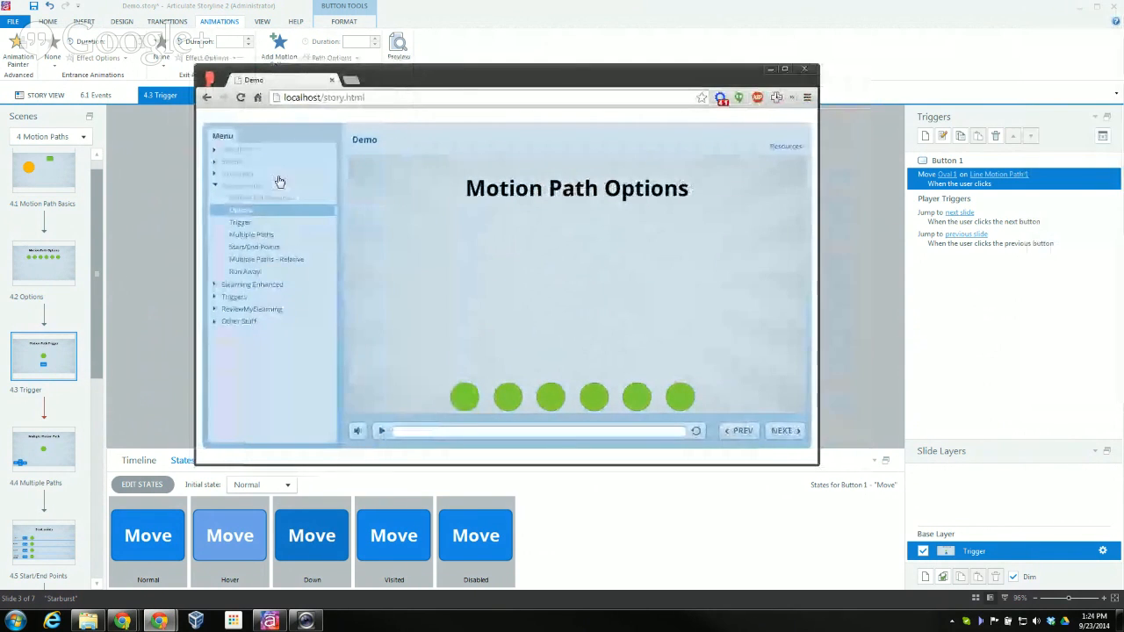
left_click(244, 223)
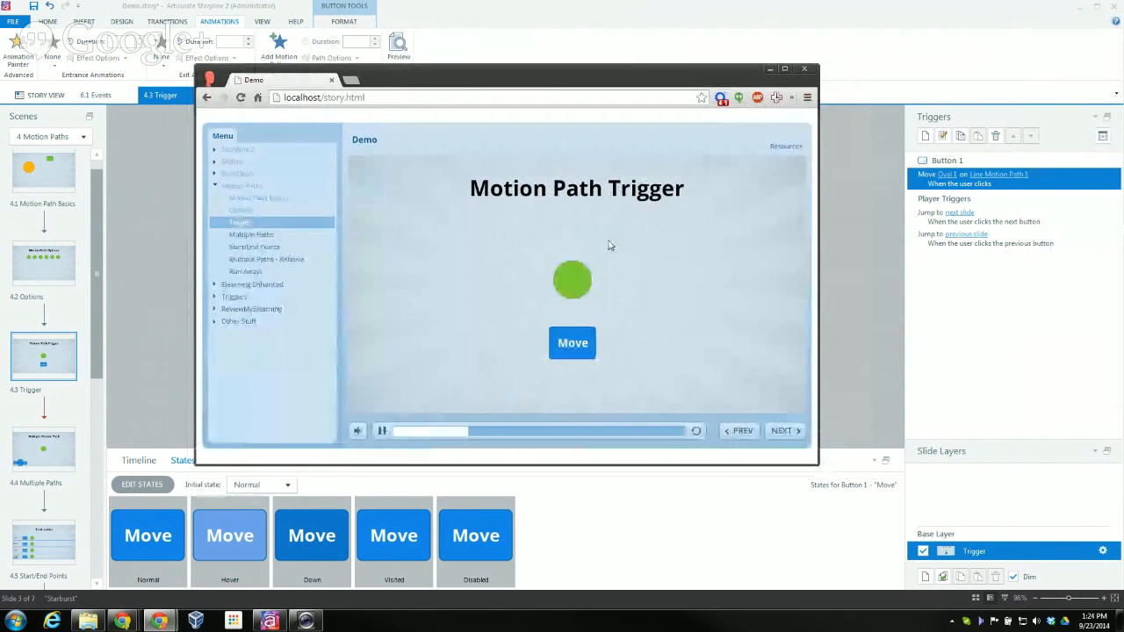
left_click(586, 349)
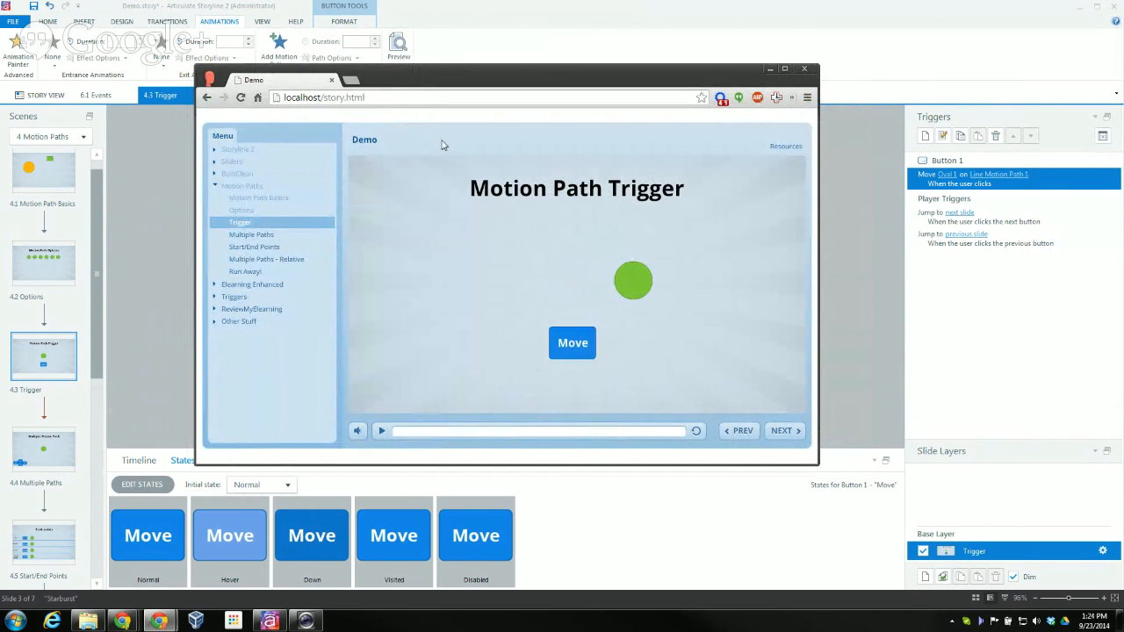
Move the demo window off the editor and inspect the motion path choices in the Move button's trigger.
left_click_drag(421, 81, 1123, 81)
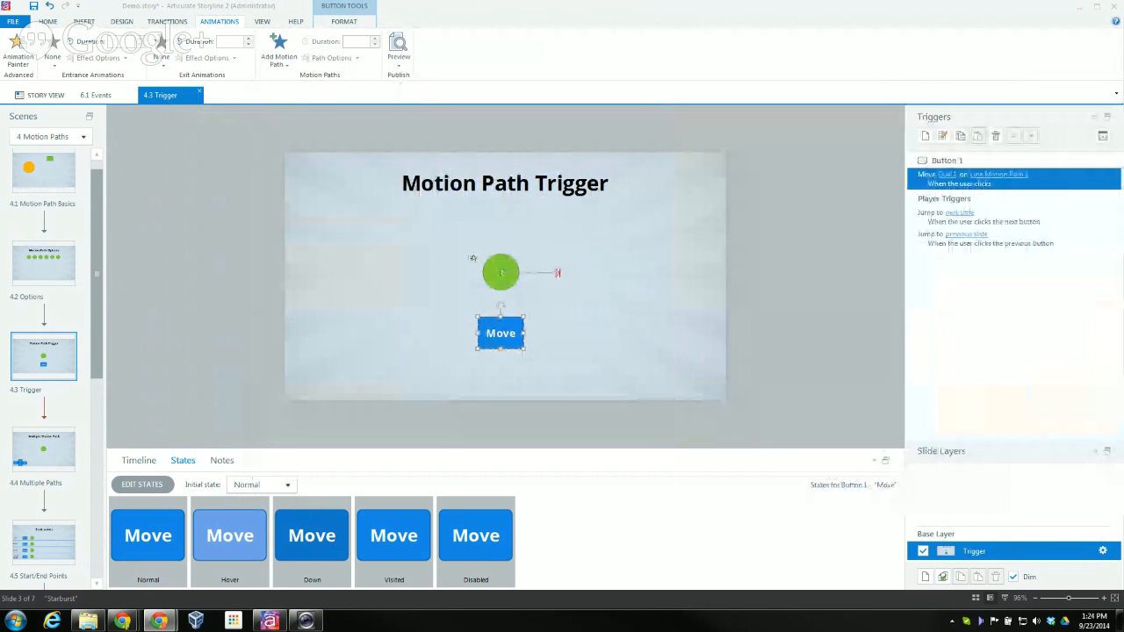
left_click(1020, 177)
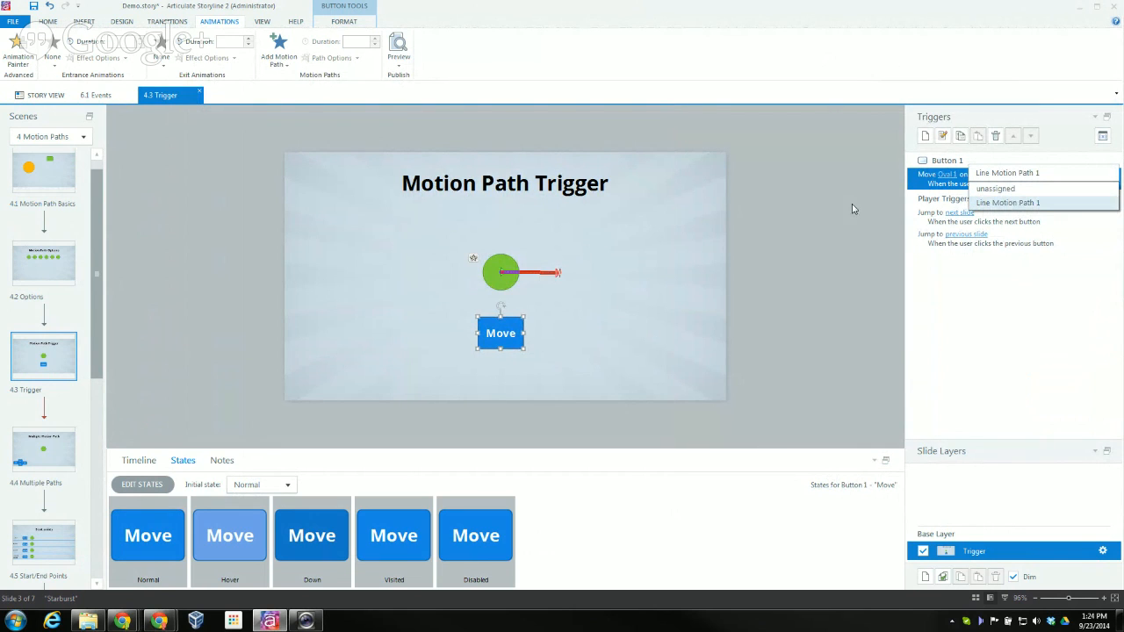
left_click(816, 211)
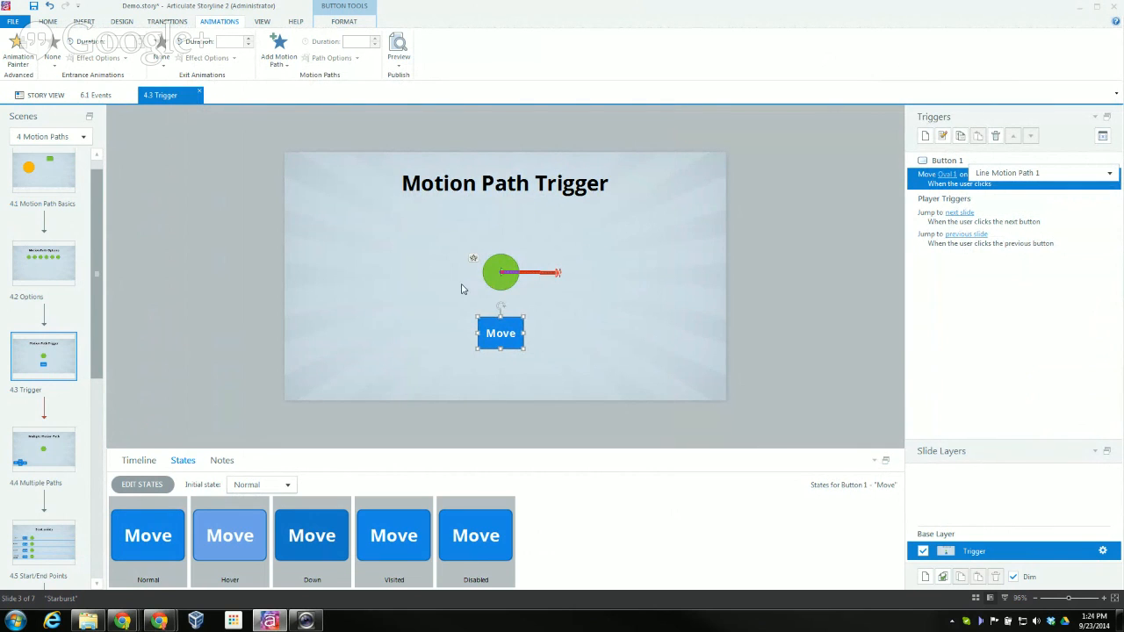
Open slide 4.4 Multiple Paths and inspect the green circle's four motion paths.
left_click(825, 250)
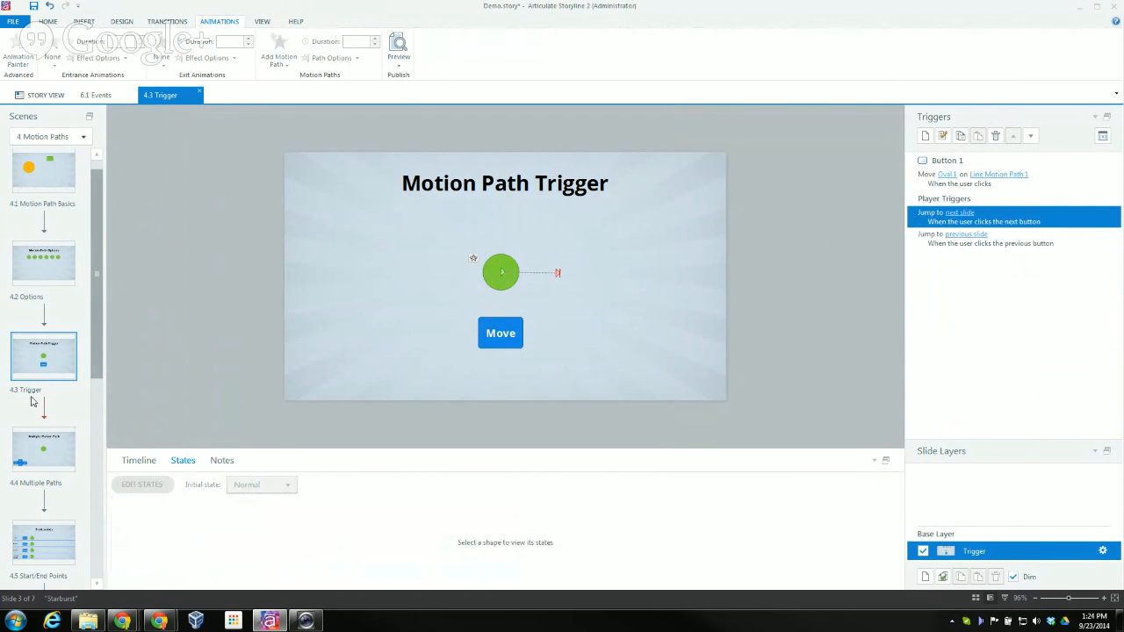
left_click(48, 461)
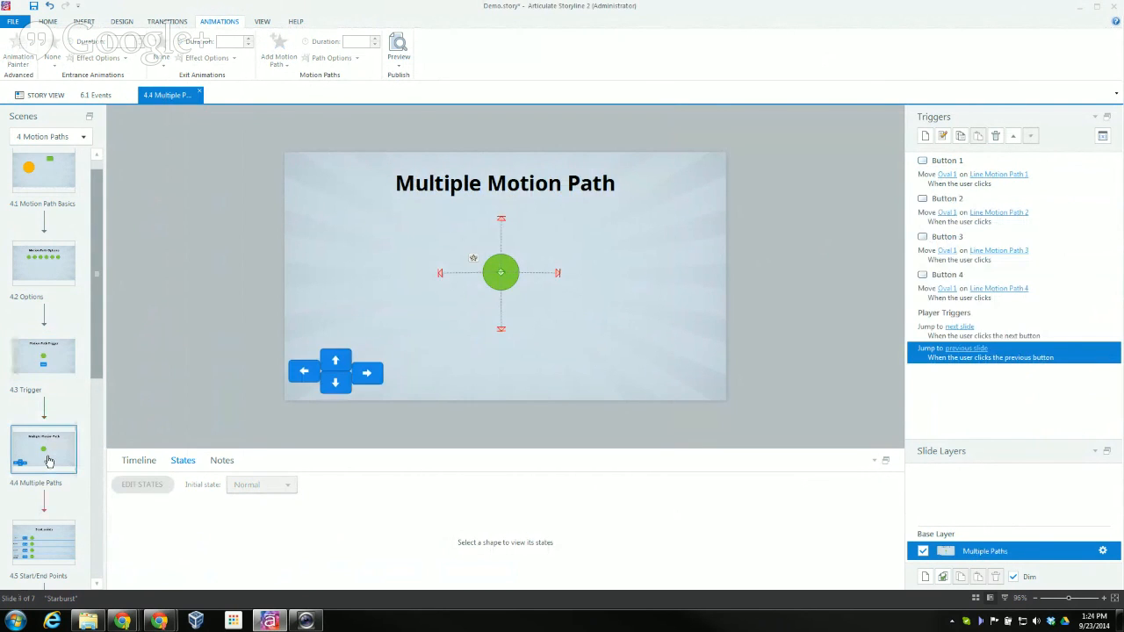
left_click(505, 283)
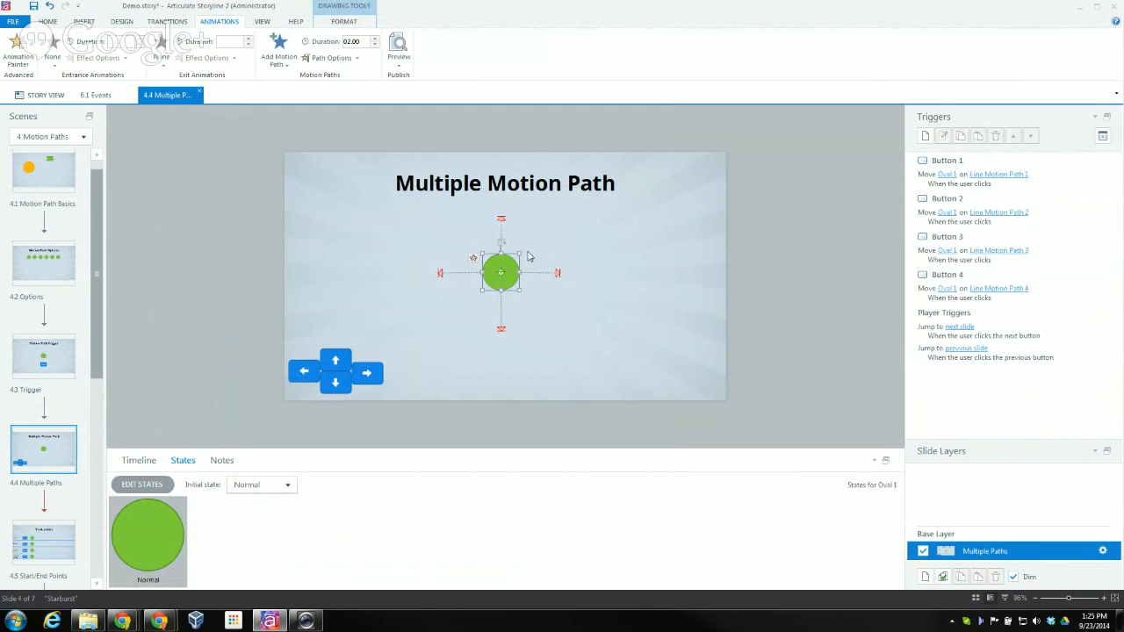
left_click(546, 276)
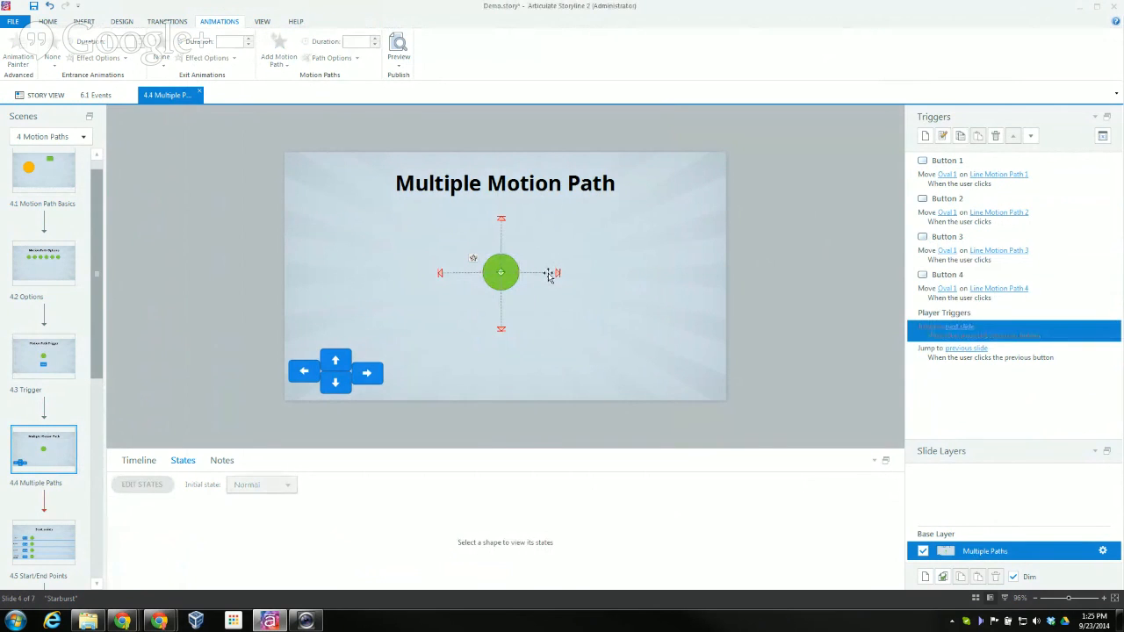
left_click(550, 272)
left_click(500, 232)
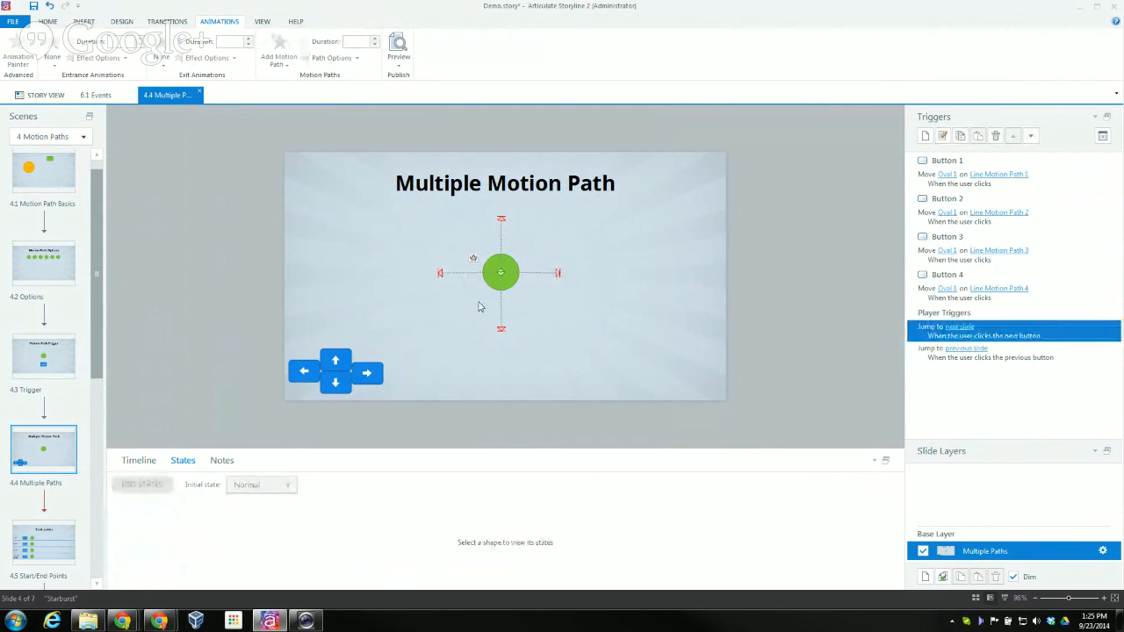
Select the right-arrow button and inspect the motion path choices in its trigger, keeping Line Motion Path 1.
left_click(368, 373)
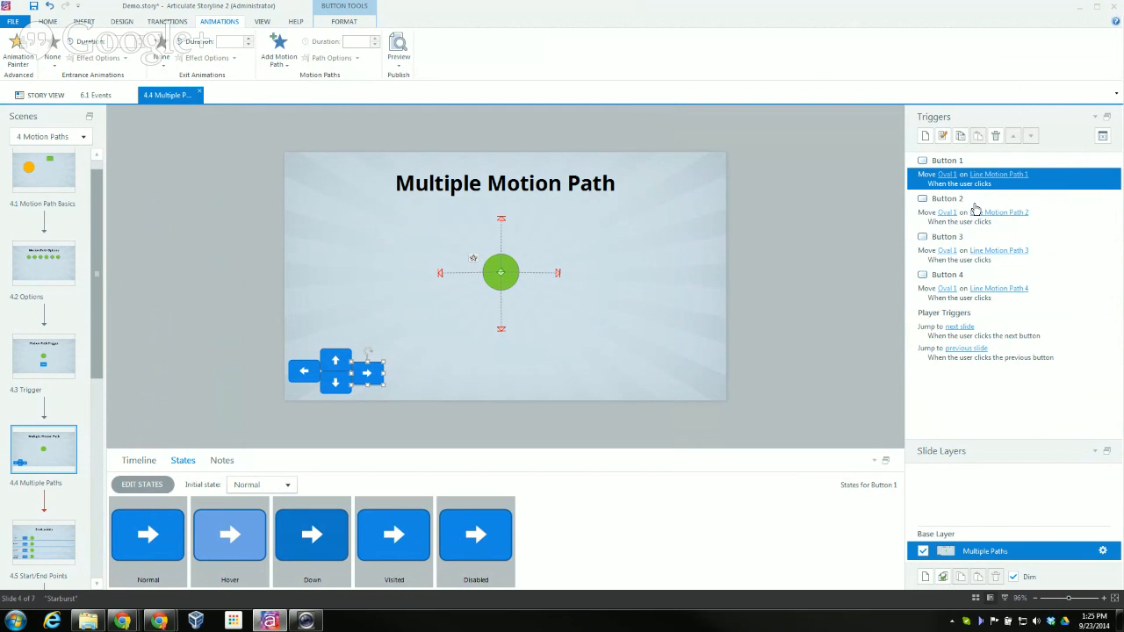
left_click(1028, 177)
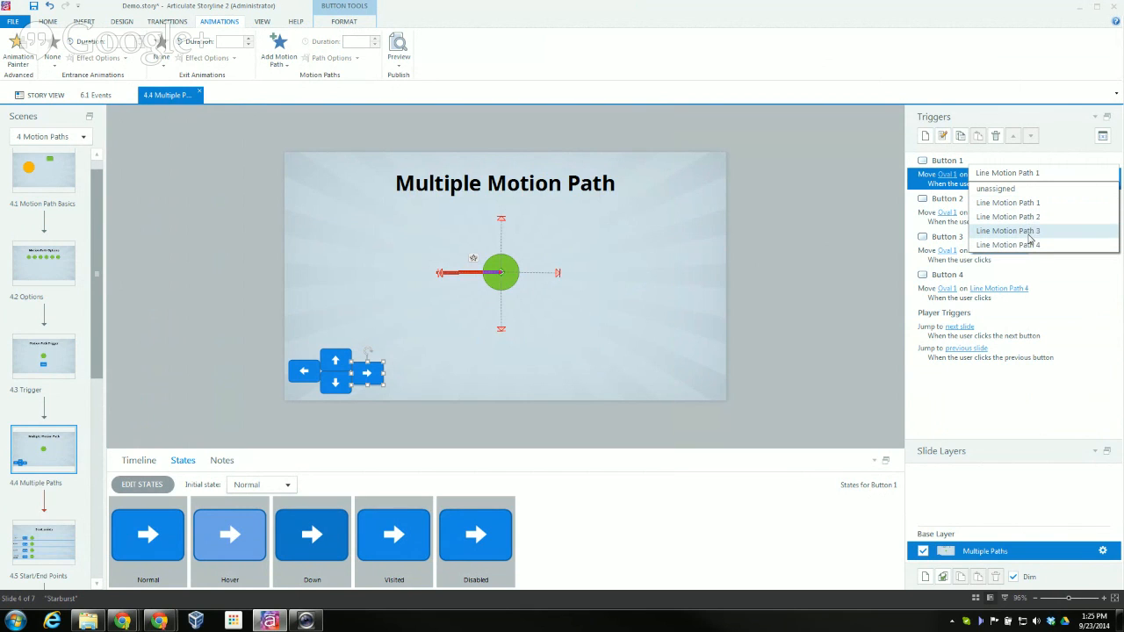
left_click(1036, 205)
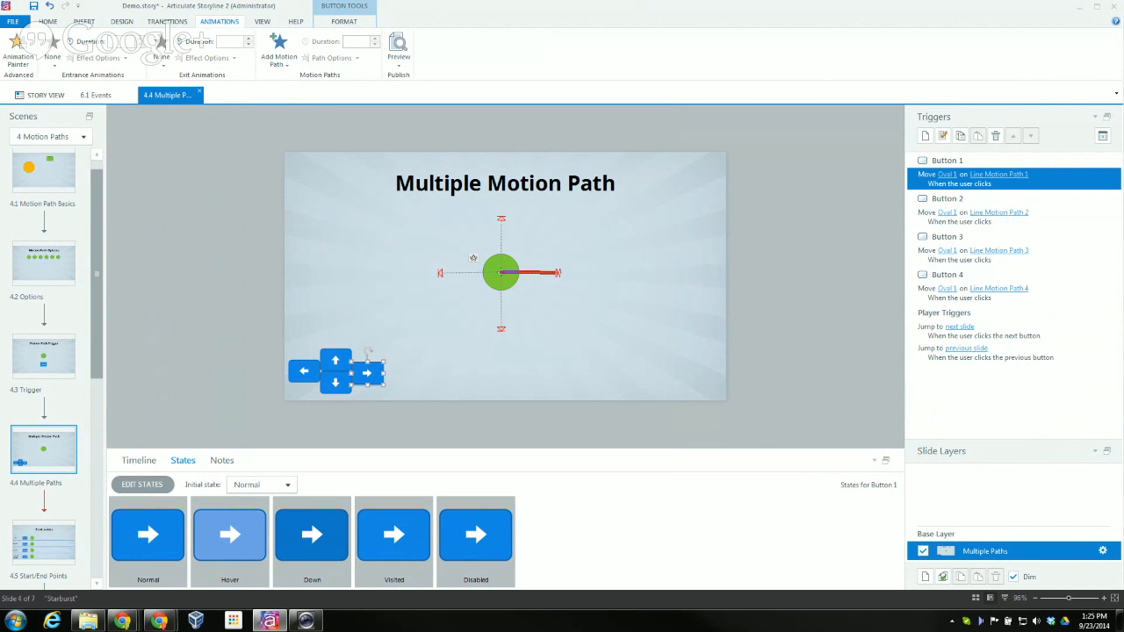
Bring the published demo over the editor, open its Multiple Paths slide and test the up, right and down arrow buttons.
left_click_drag(1123, 121, 466, 103)
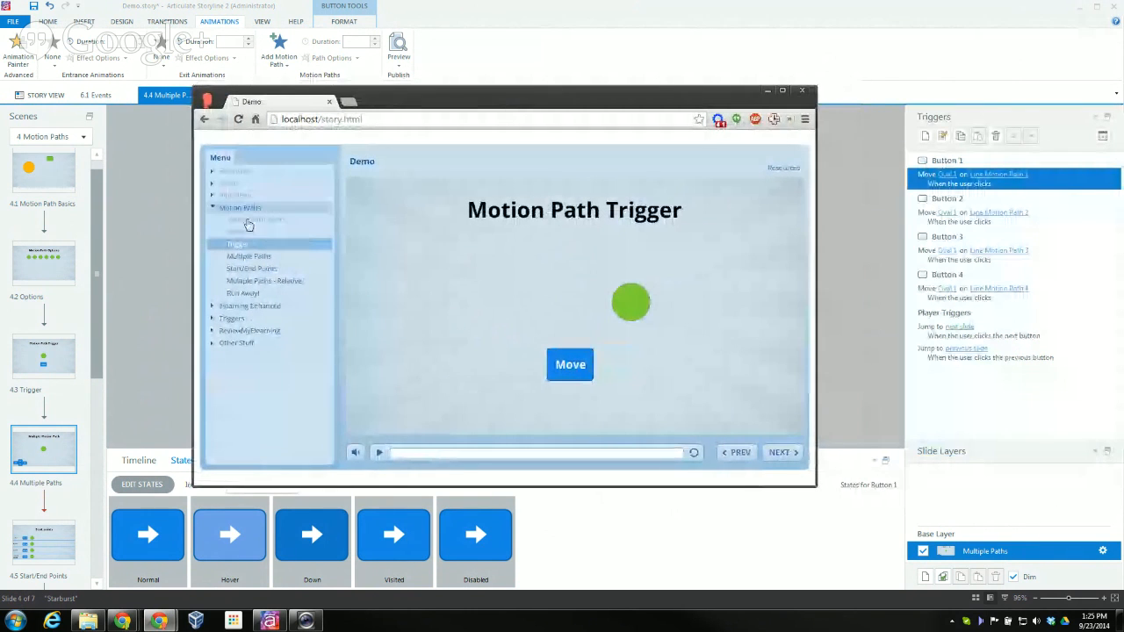
left_click(250, 255)
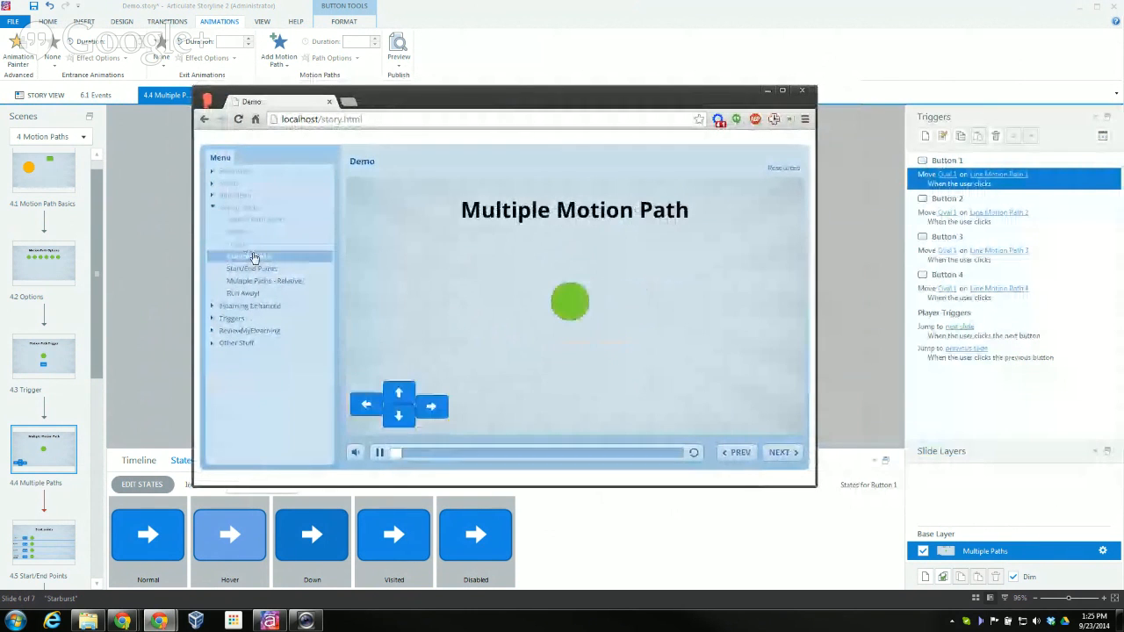
left_click(406, 392)
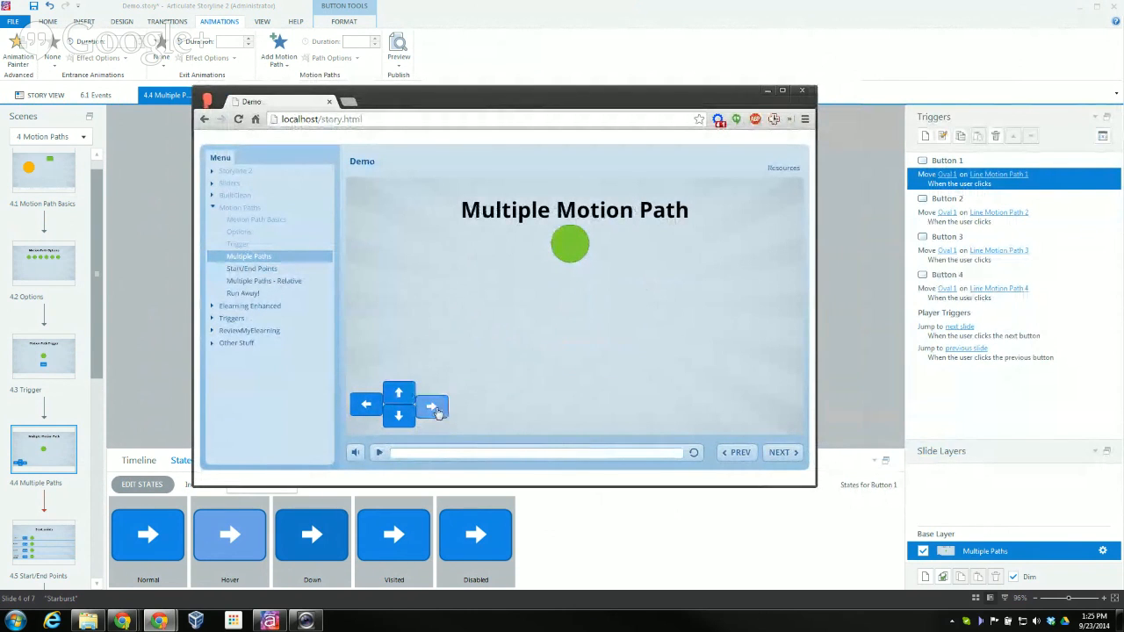
left_click(435, 412)
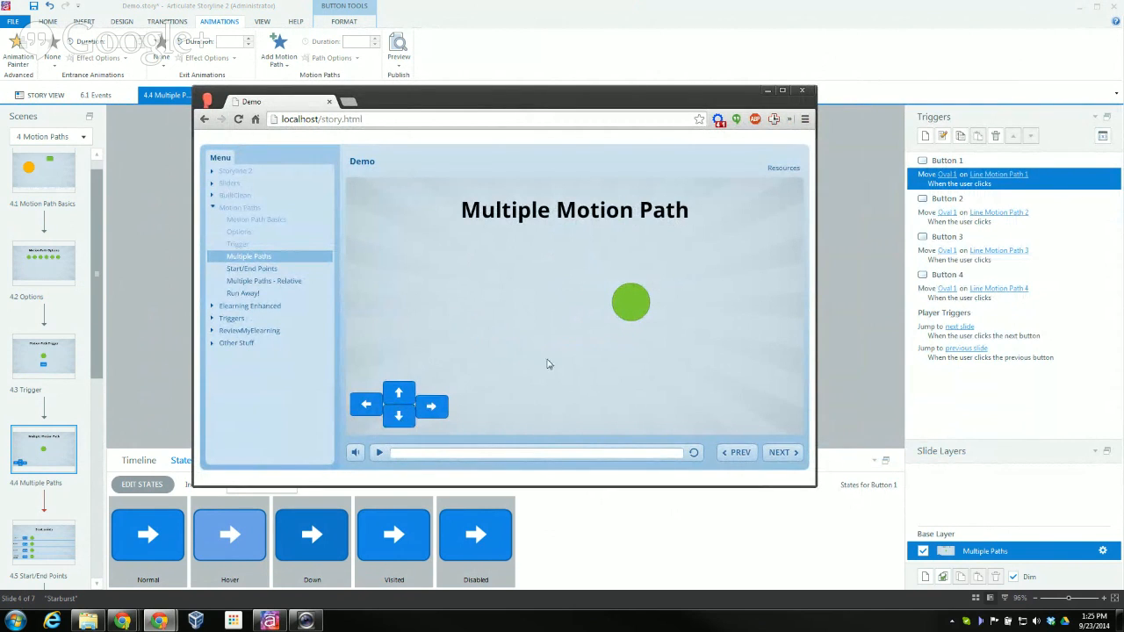
left_click(401, 416)
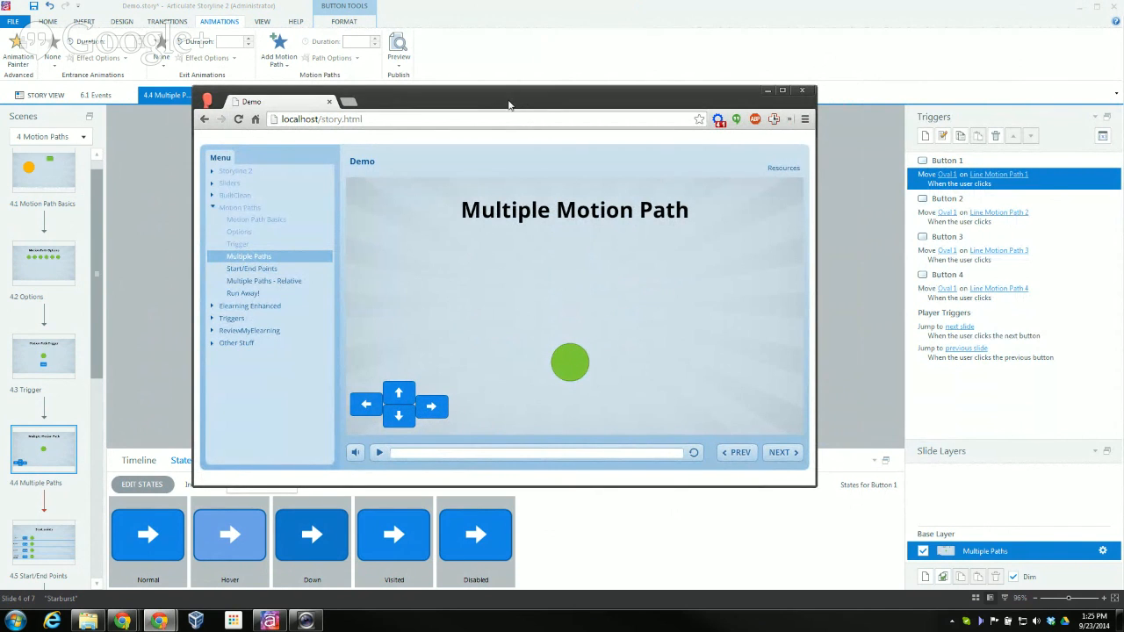
Move the demo window off the editor and inspect the path options of the circle's rightward motion path.
left_click_drag(508, 105, 1123, 131)
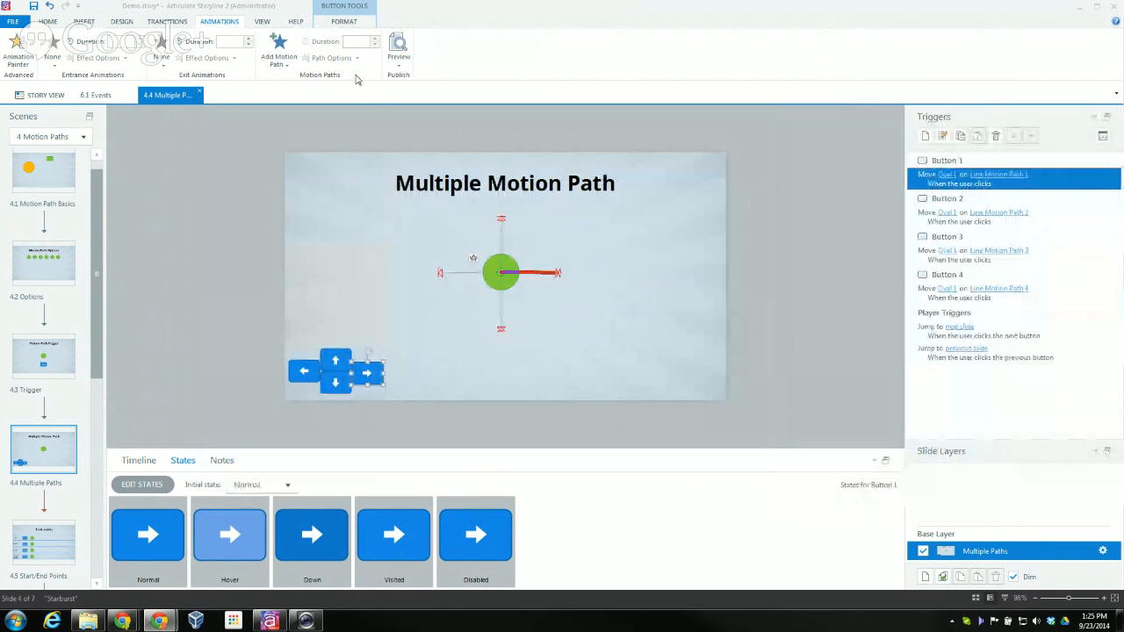
left_click(534, 276)
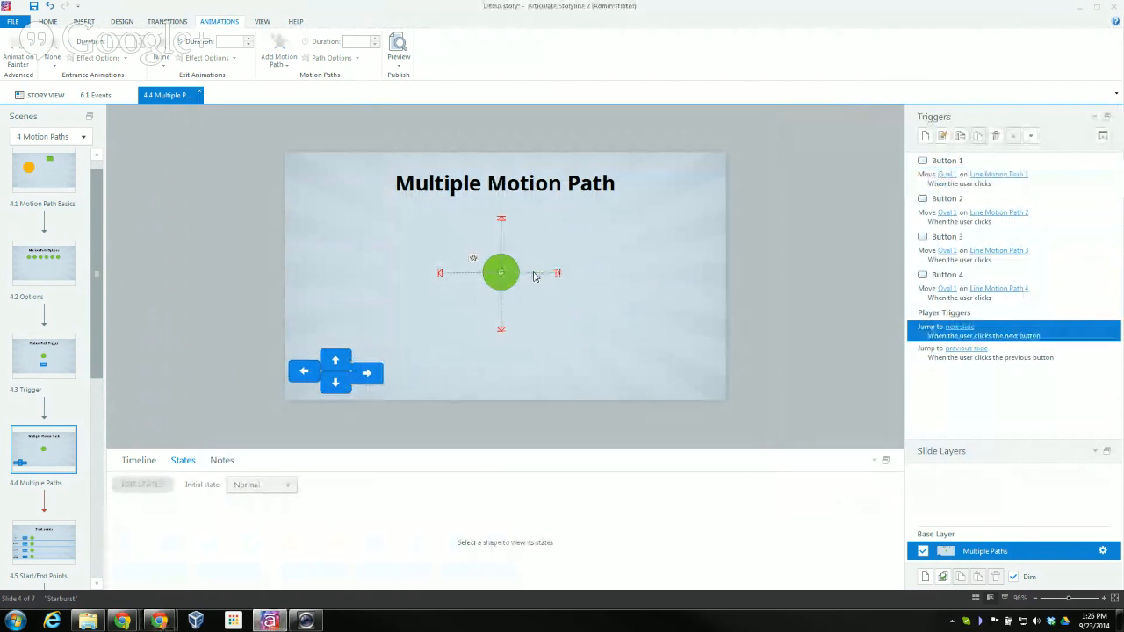
left_click(552, 273)
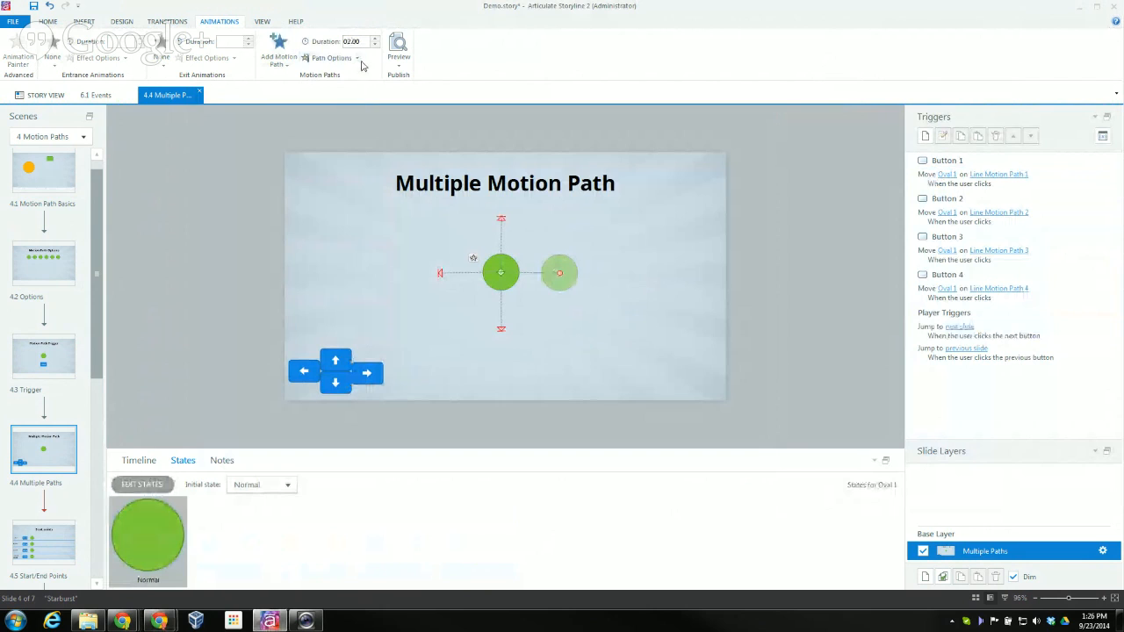
left_click(357, 60)
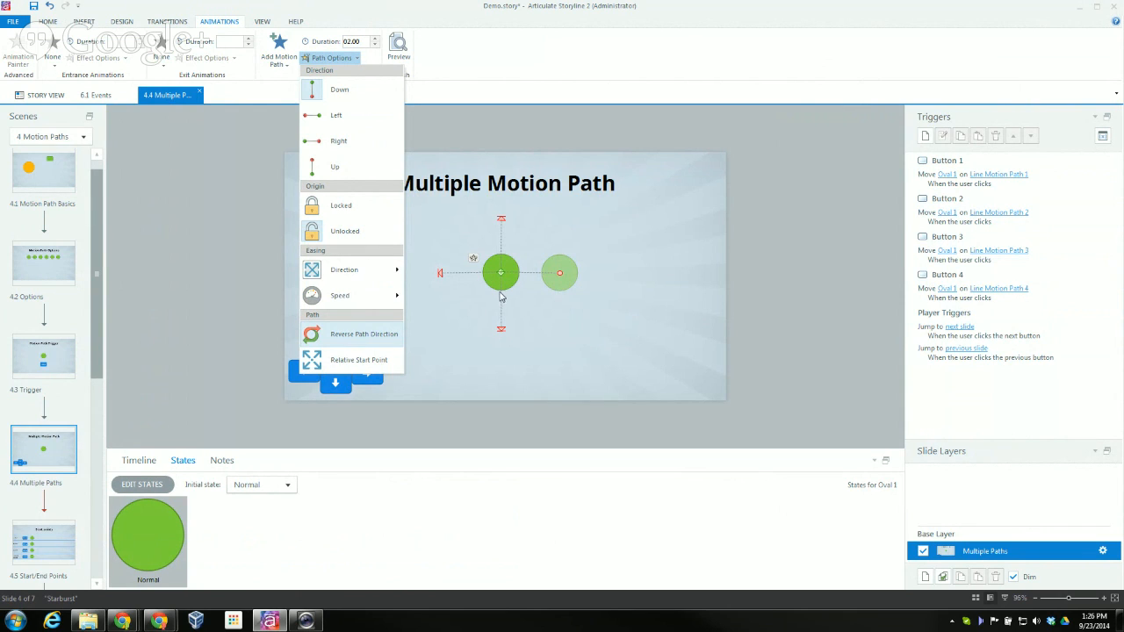
left_click(343, 356)
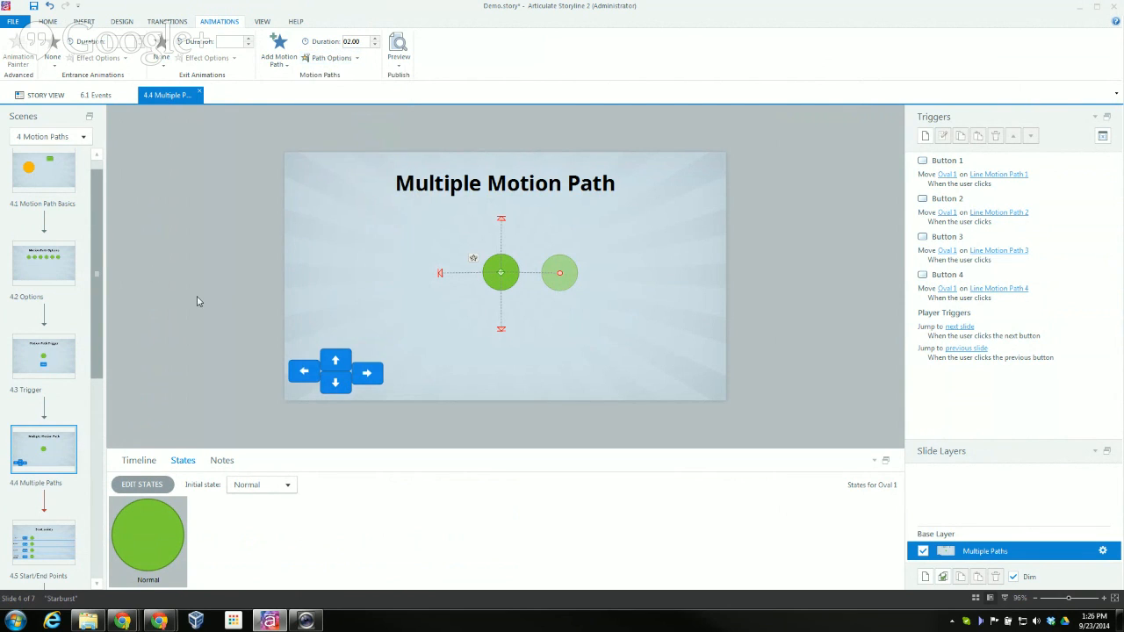
Open slide 4.5 Start/End Points in the editor and the matching slide in the published browser demo.
scroll(102, 358, "down", 3)
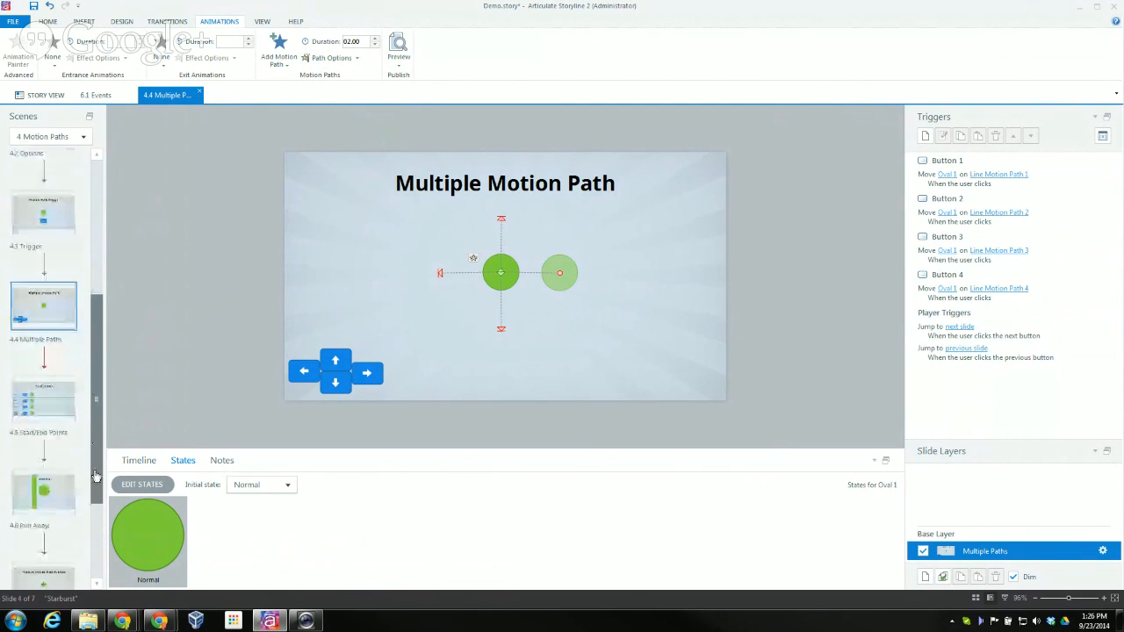
left_click(39, 400)
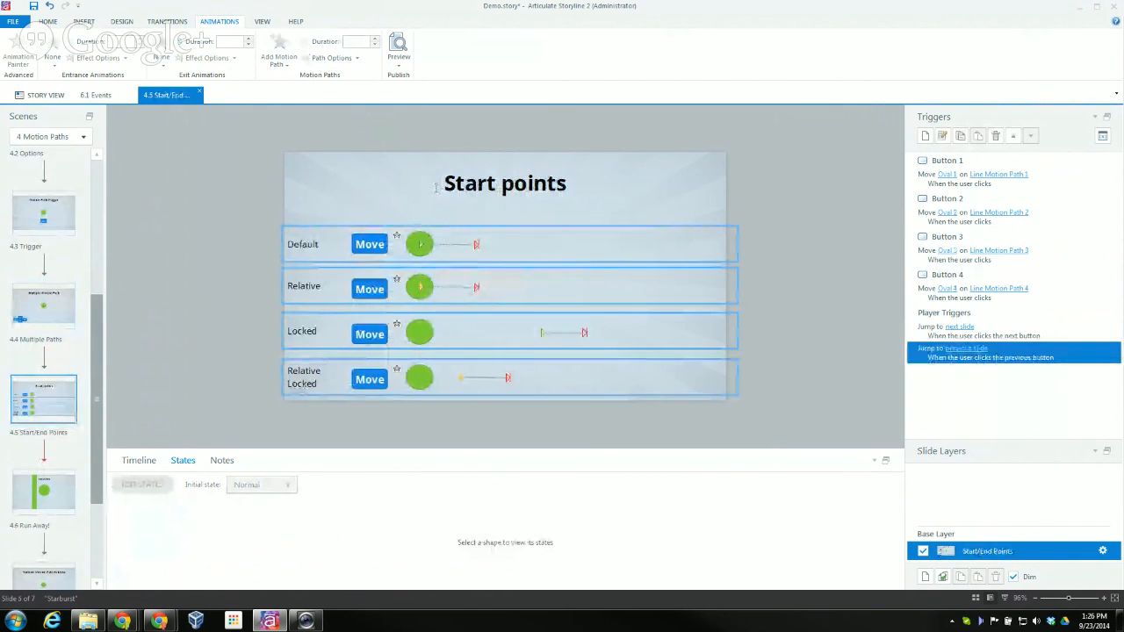
left_click(159, 621)
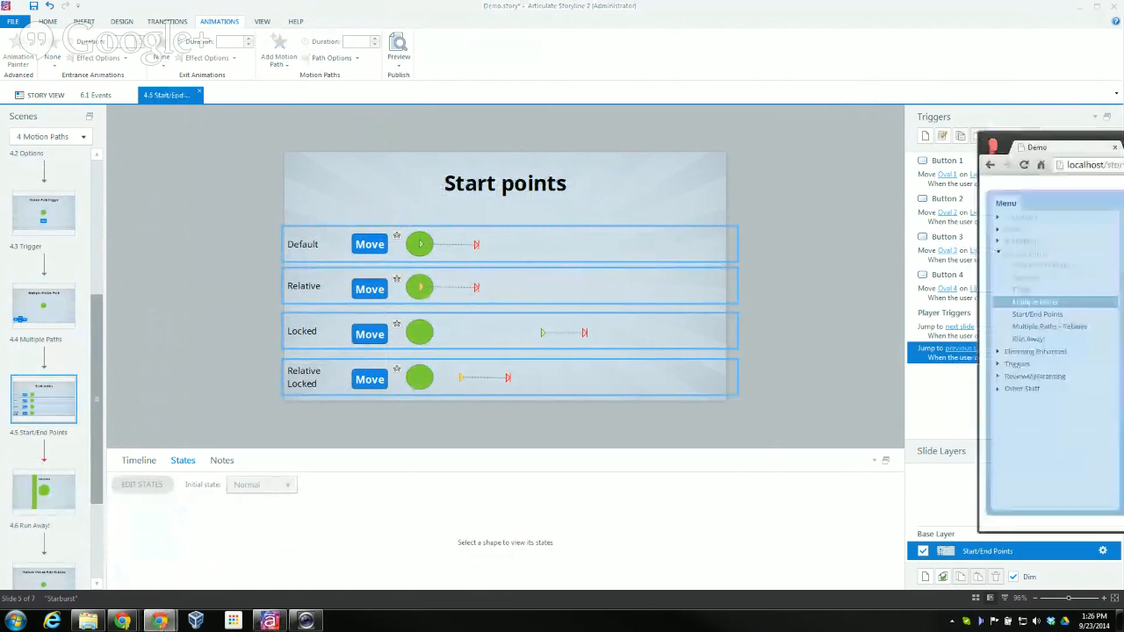
left_click_drag(1054, 133, 476, 79)
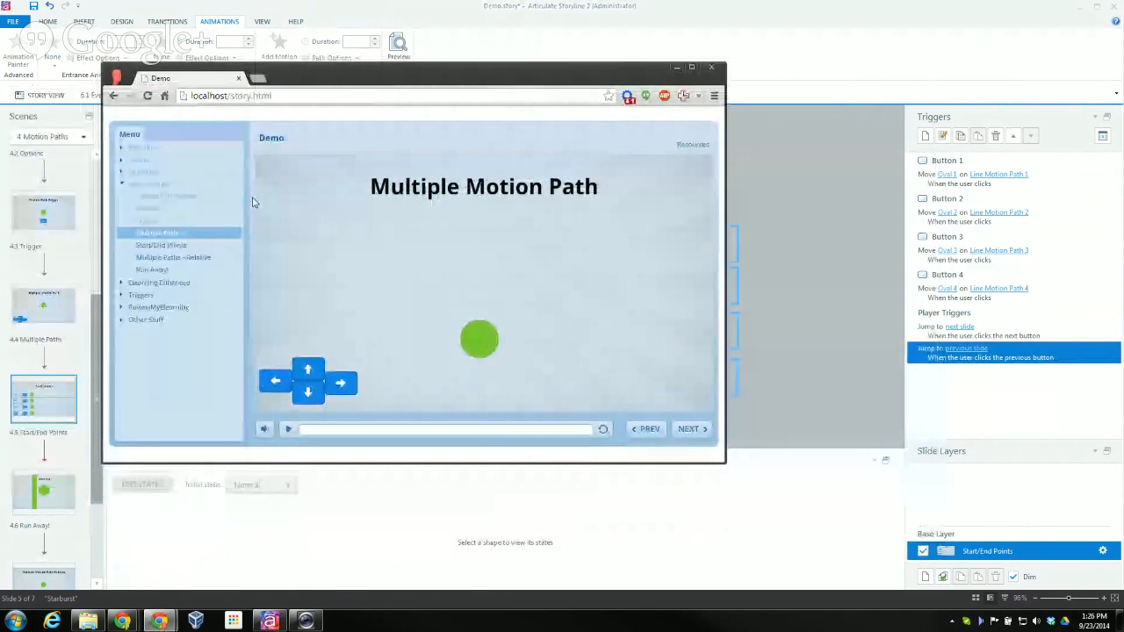
left_click(175, 248)
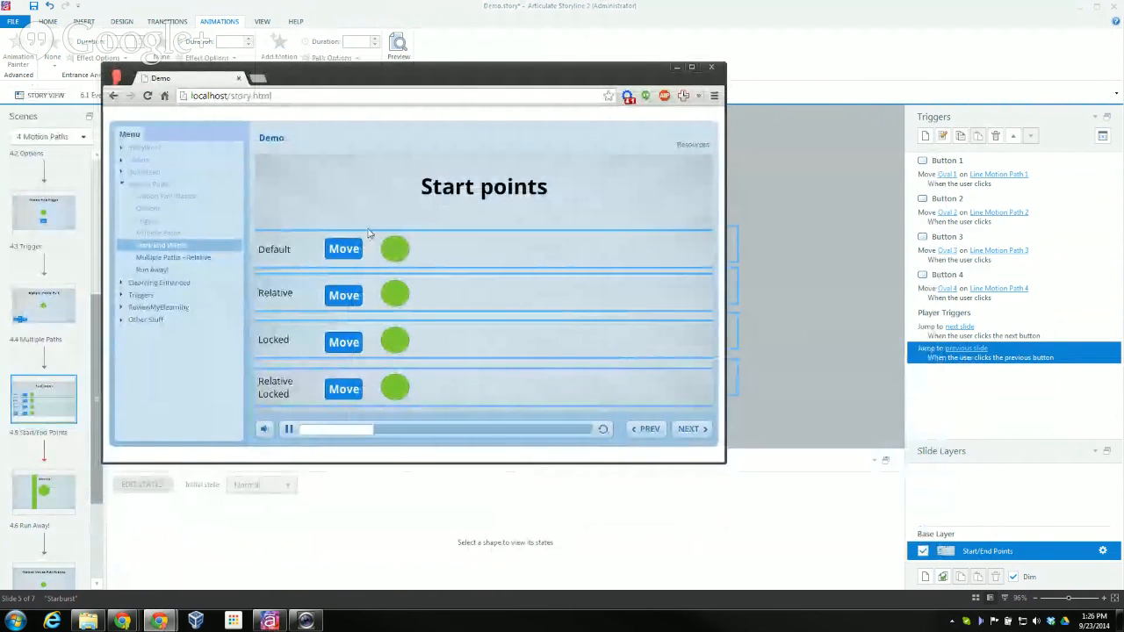
Test the Default and Relative Move buttons repeatedly on the demo's Start points slide.
left_click(347, 249)
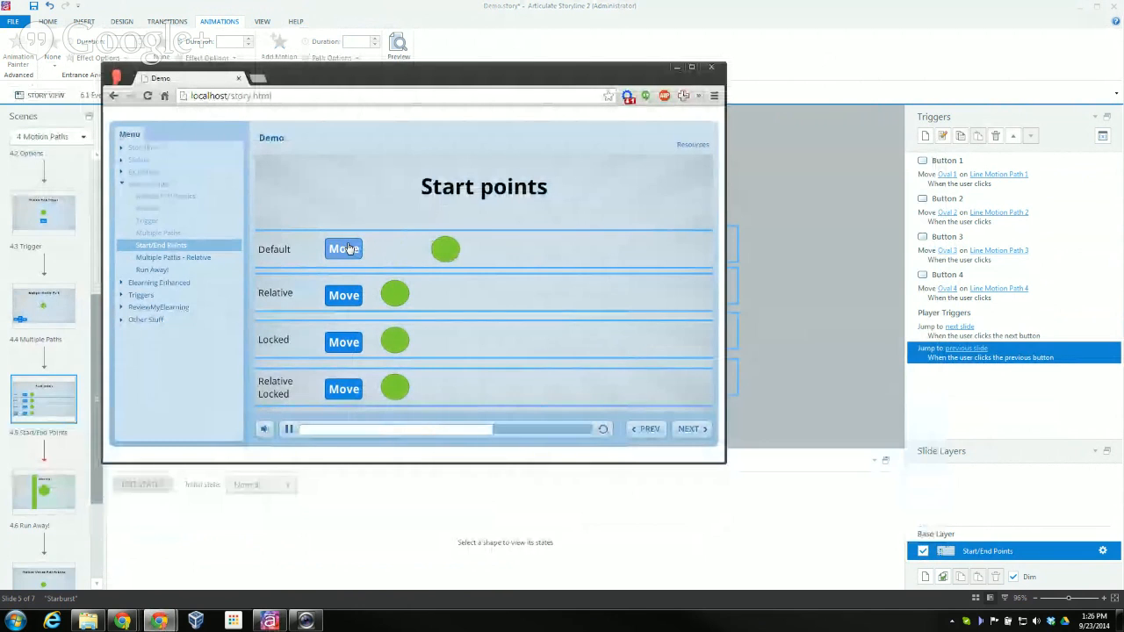
left_click(337, 299)
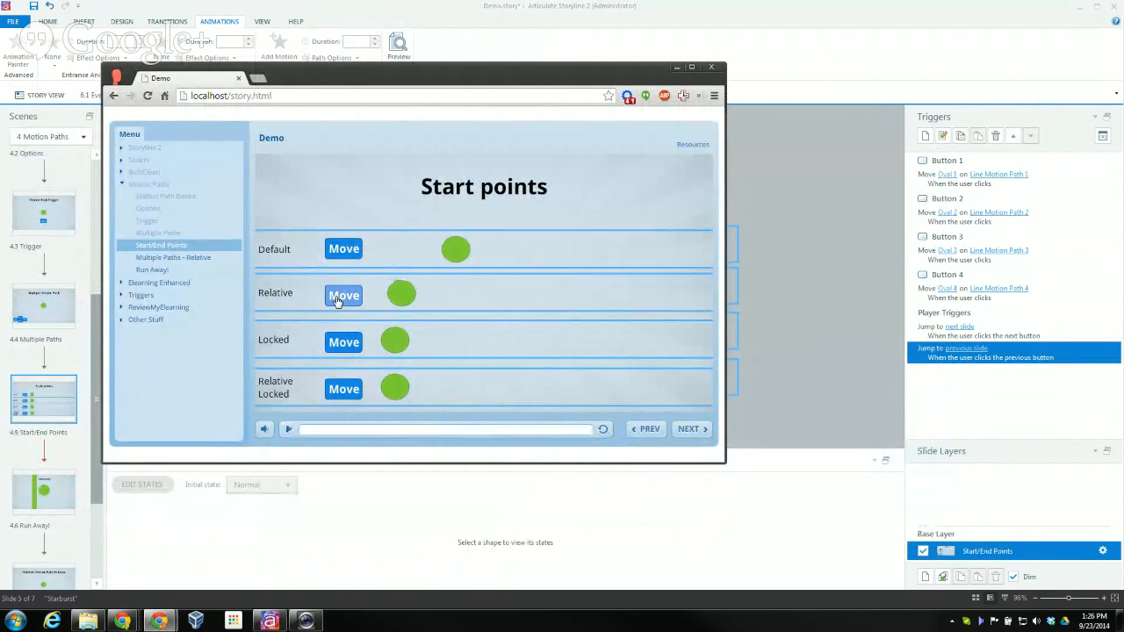
left_click(350, 251)
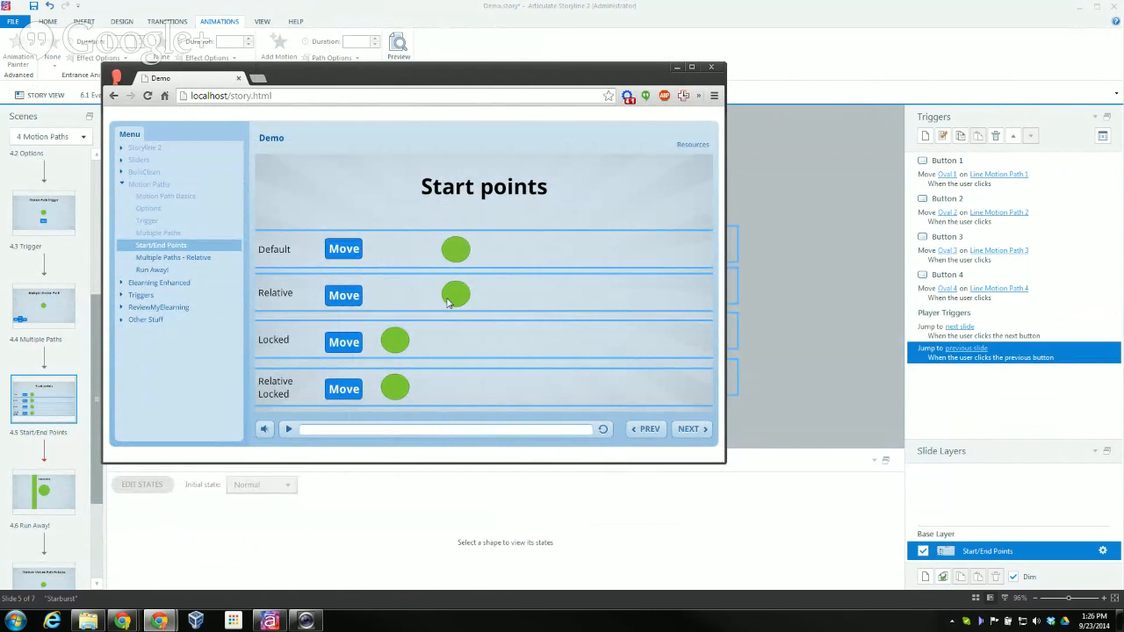
left_click(350, 299)
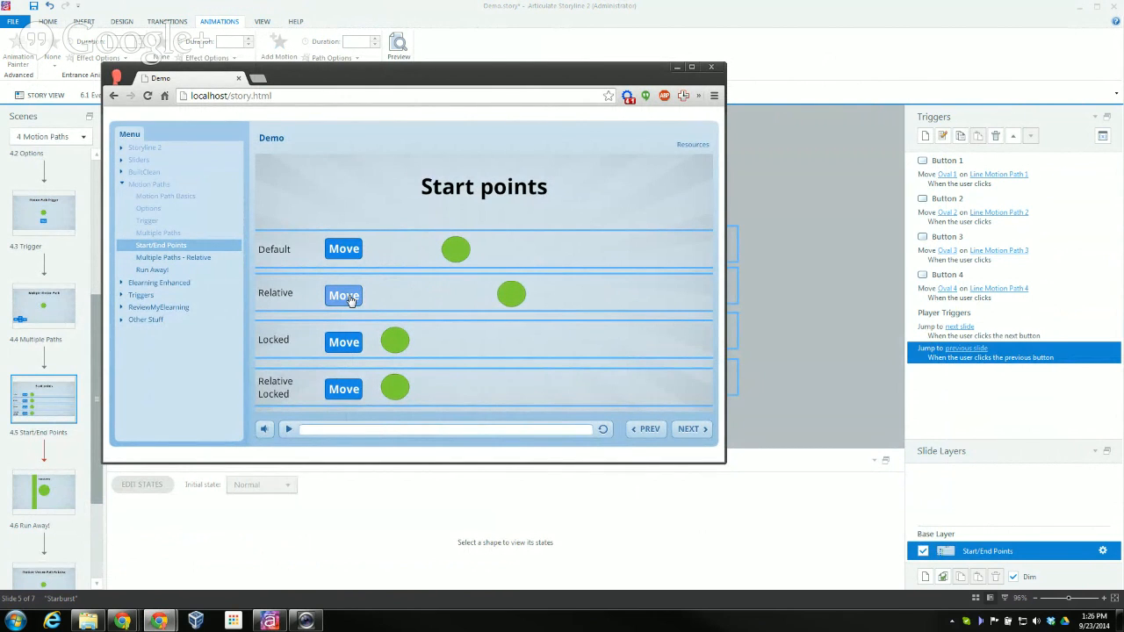
left_click(351, 299)
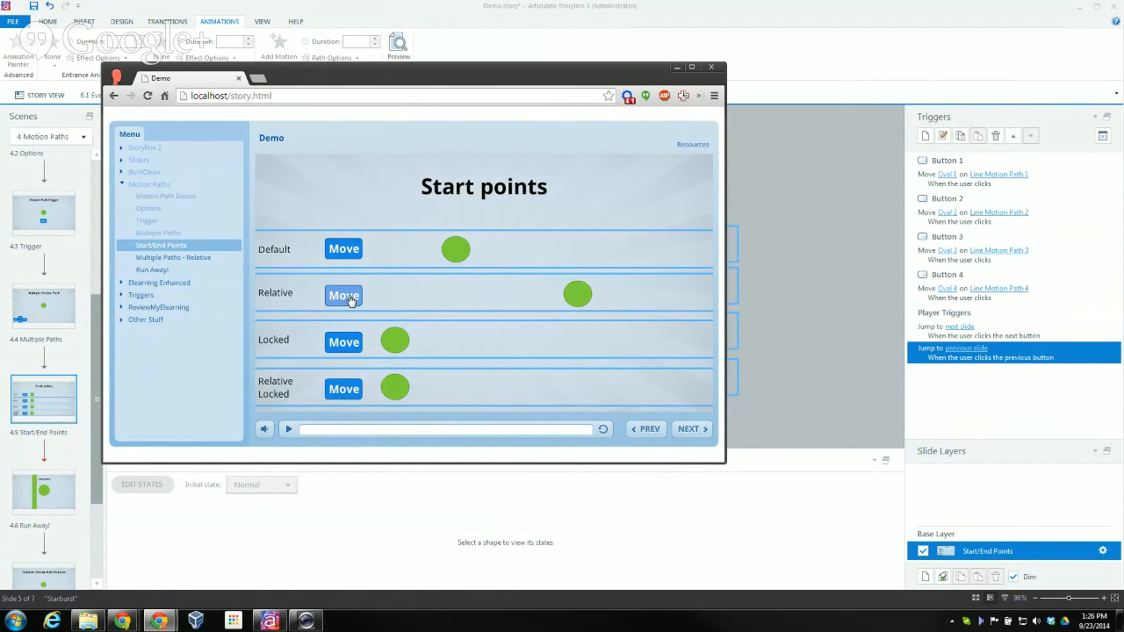
left_click(345, 347)
Move the demo window aside, shift the Locked row's motion path farther from its circle and return it to about its original place.
left_click_drag(427, 81, 1011, 79)
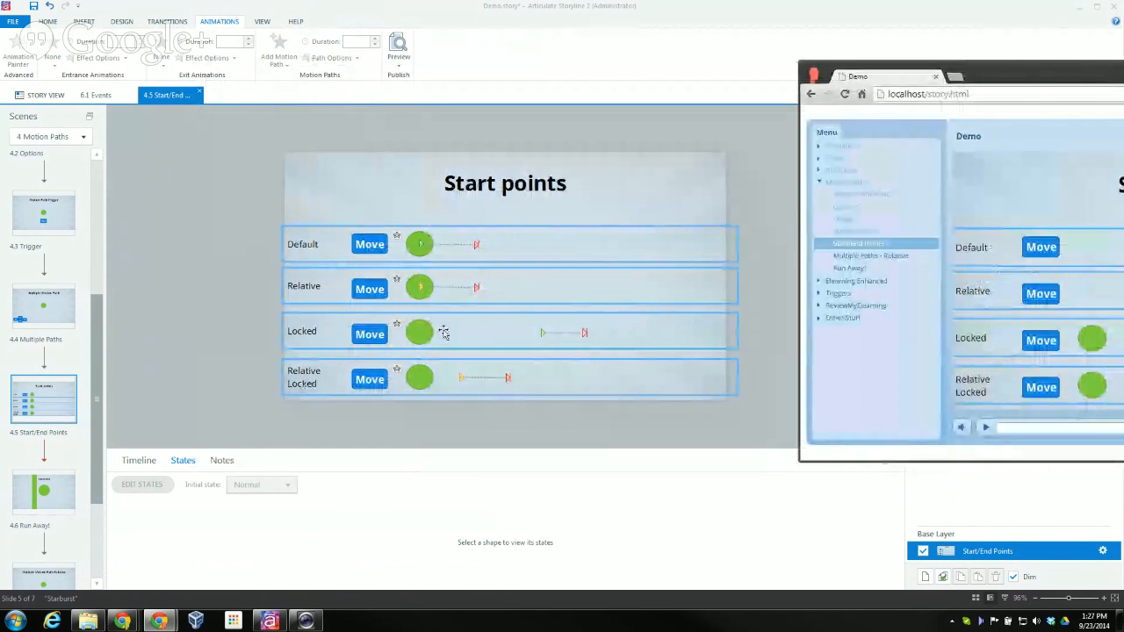
left_click(555, 335)
left_click(553, 333)
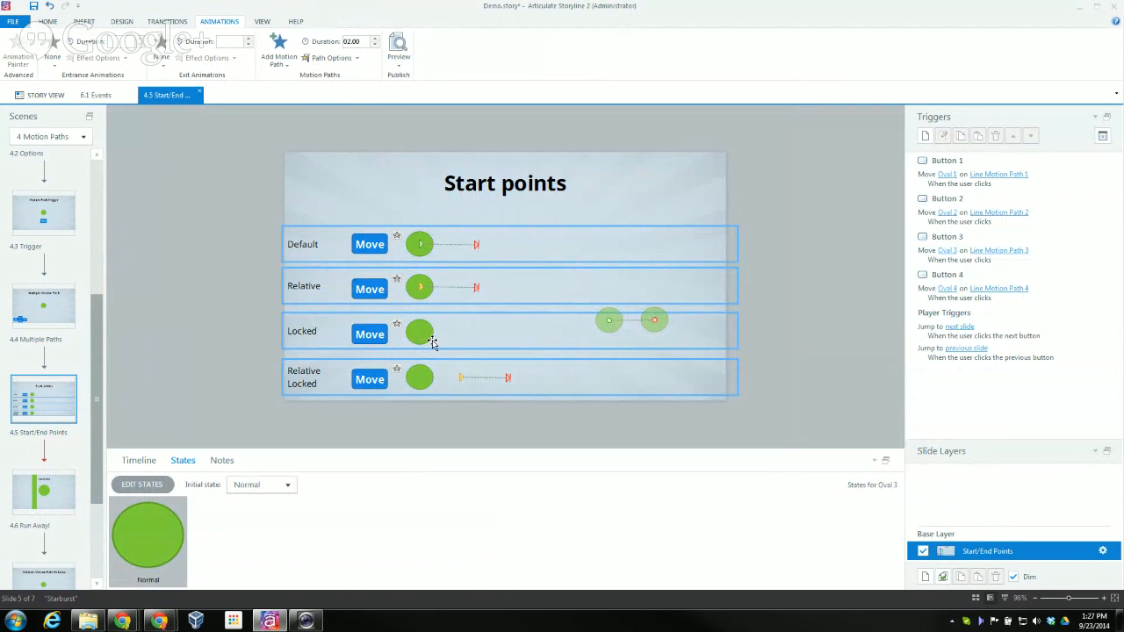
left_click_drag(636, 321, 567, 330)
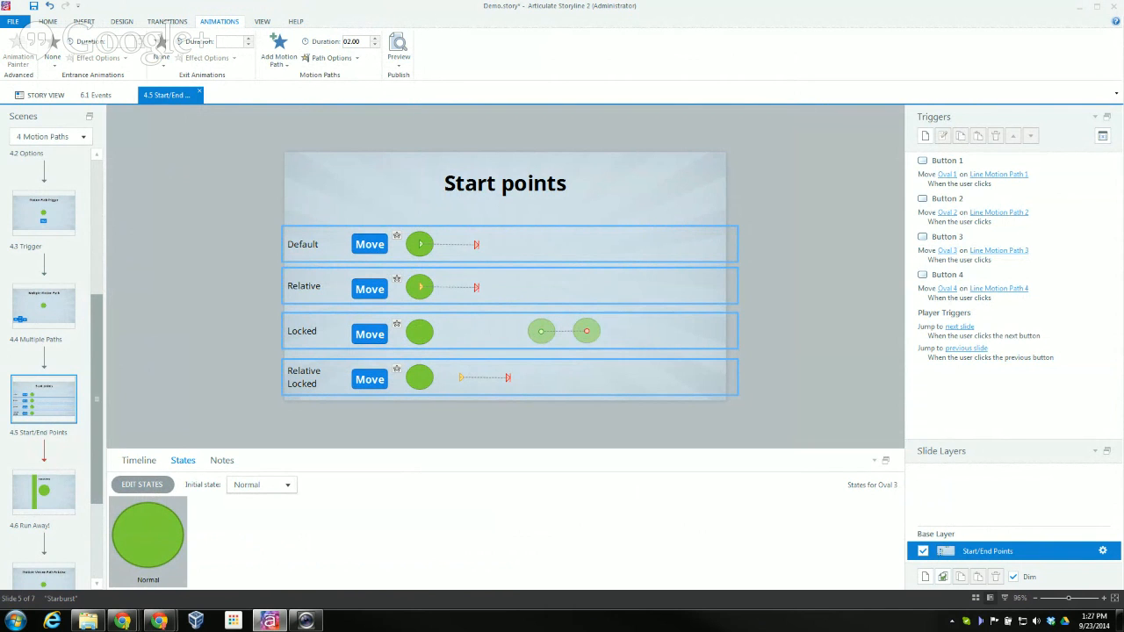
Bring the demo back over the editor and test the Locked Move button once and the Relative Locked one twice.
left_click_drag(1123, 72, 540, 98)
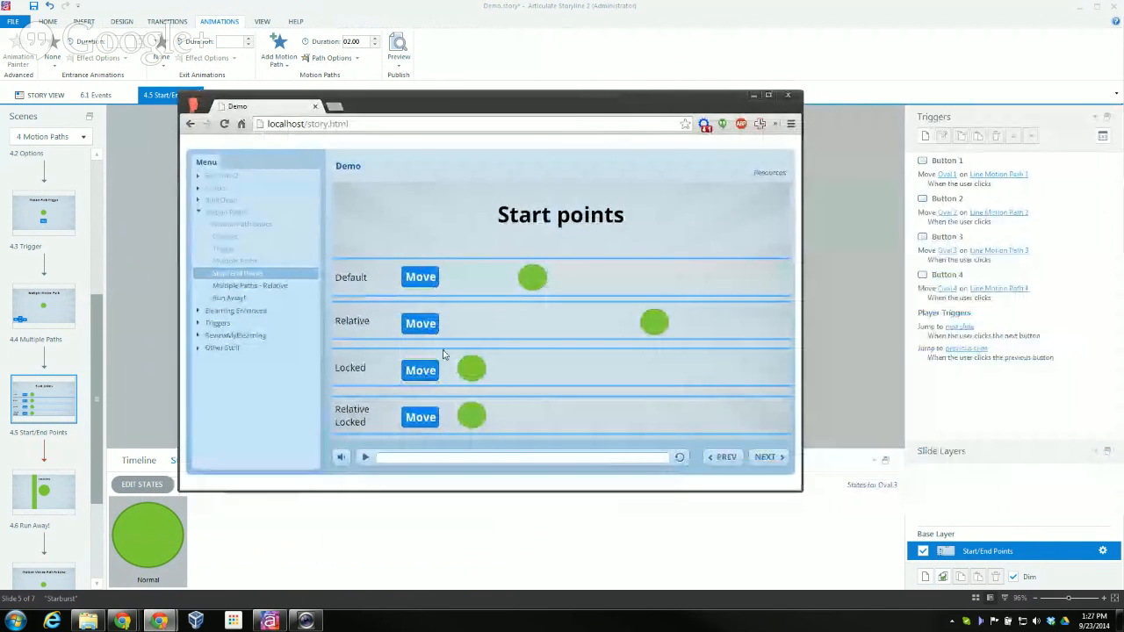
left_click(422, 373)
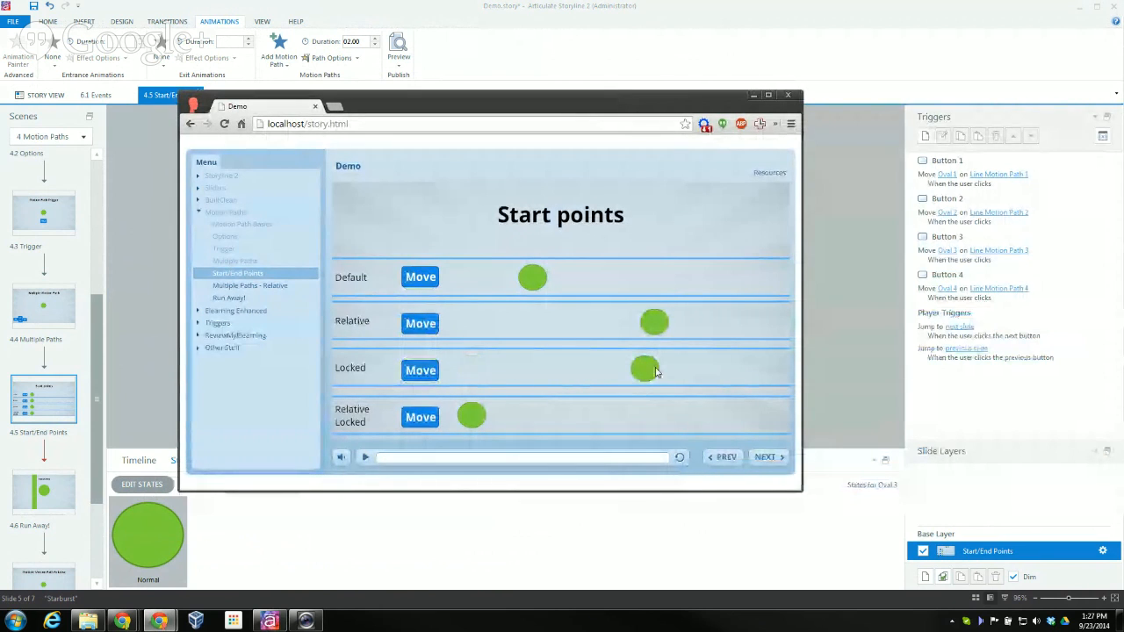
left_click(420, 420)
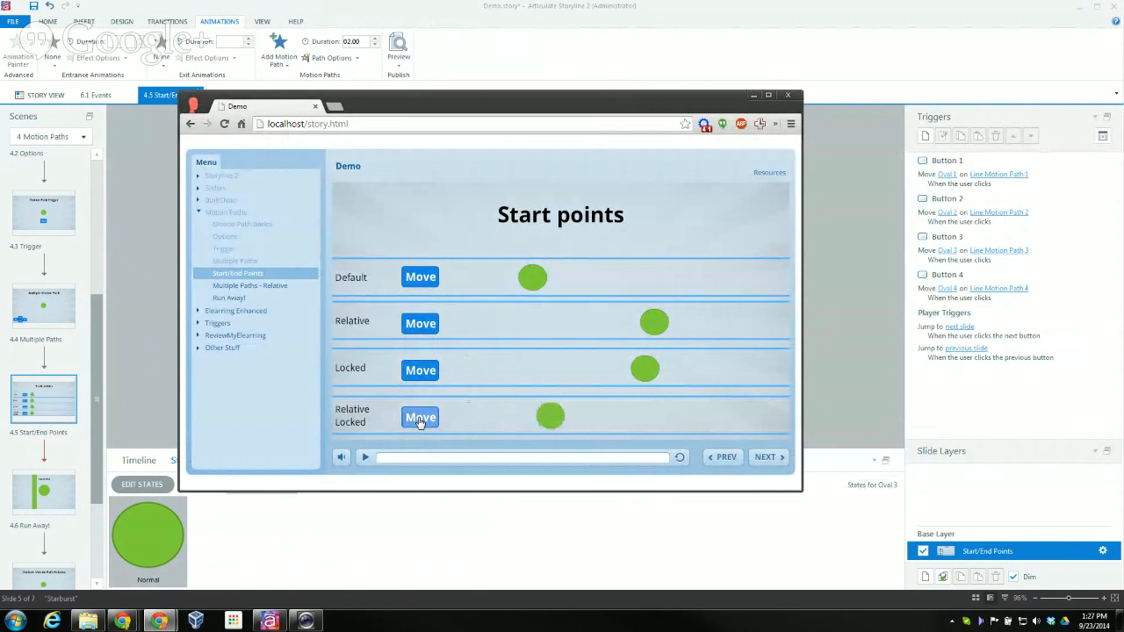
left_click(421, 420)
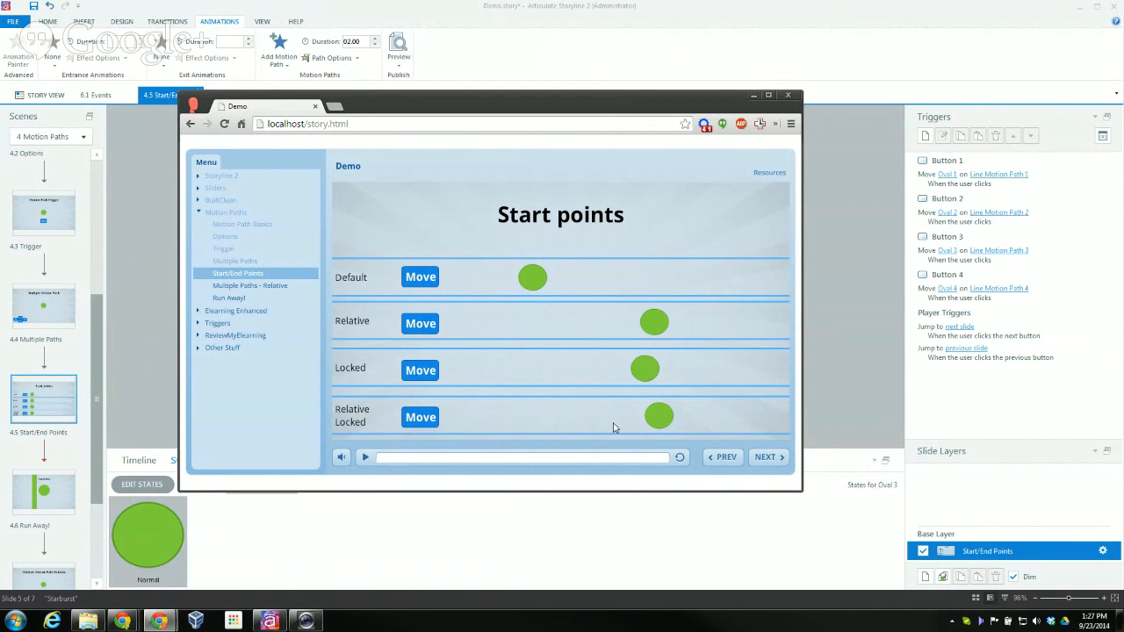
View the demo's Multiple Paths - Relative slide, open its Run Away! slide and test moving the green bar toward the circle.
left_click(244, 288)
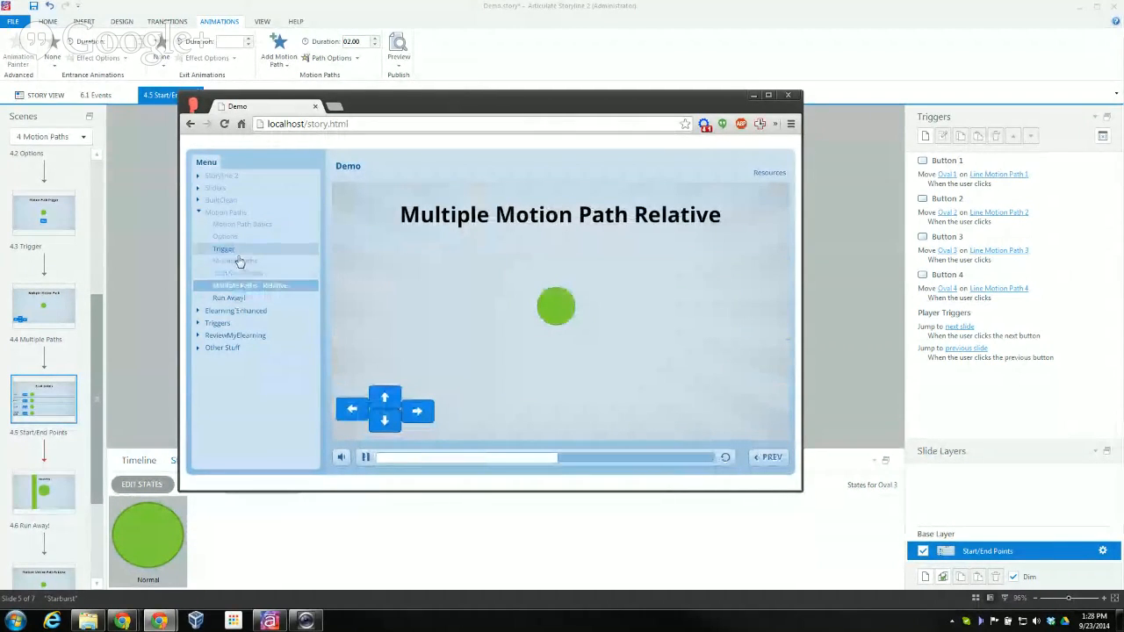
left_click(239, 299)
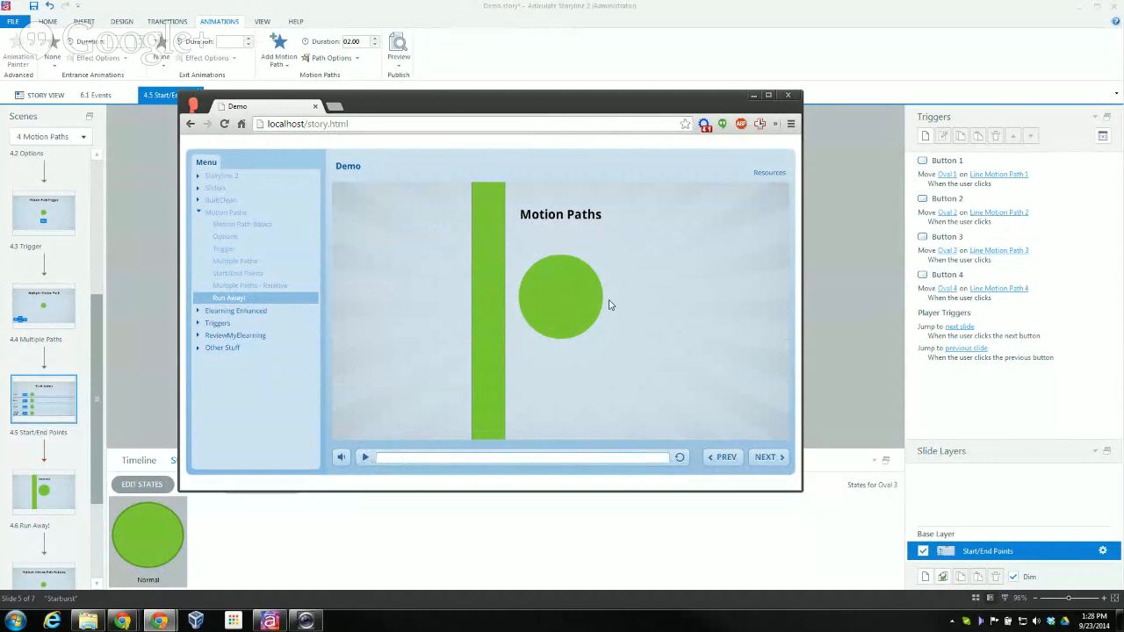
left_click_drag(485, 304, 695, 282)
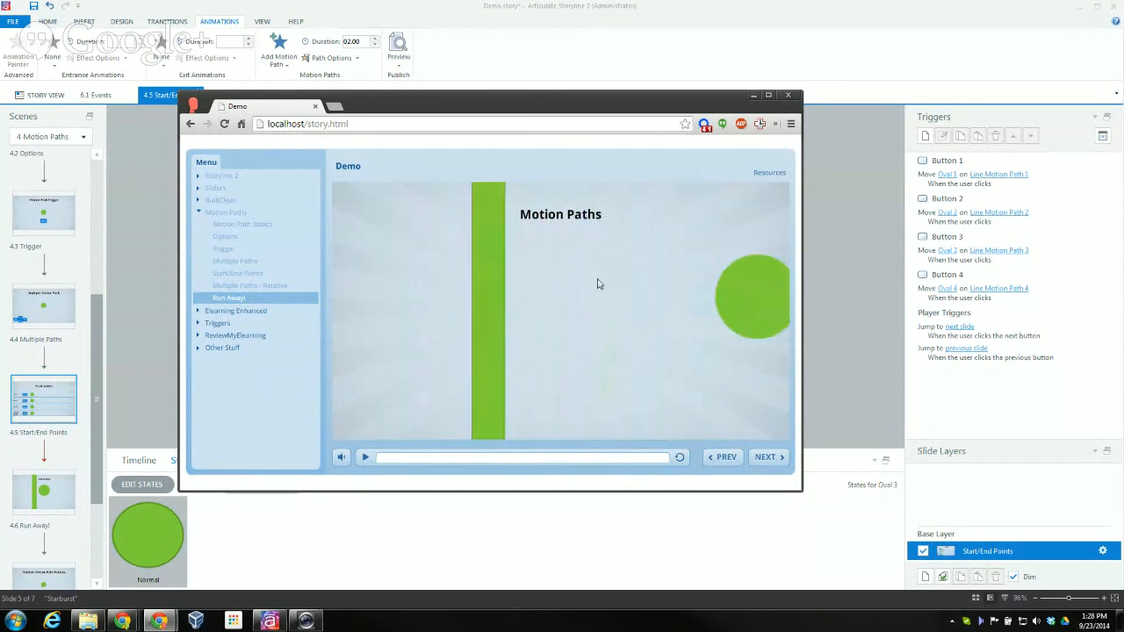
Move the demo window aside, open slide 4.6 Run Away! in the editor and review the settings of Rectangle 1's drag-over trigger.
left_click_drag(563, 98, 1123, 100)
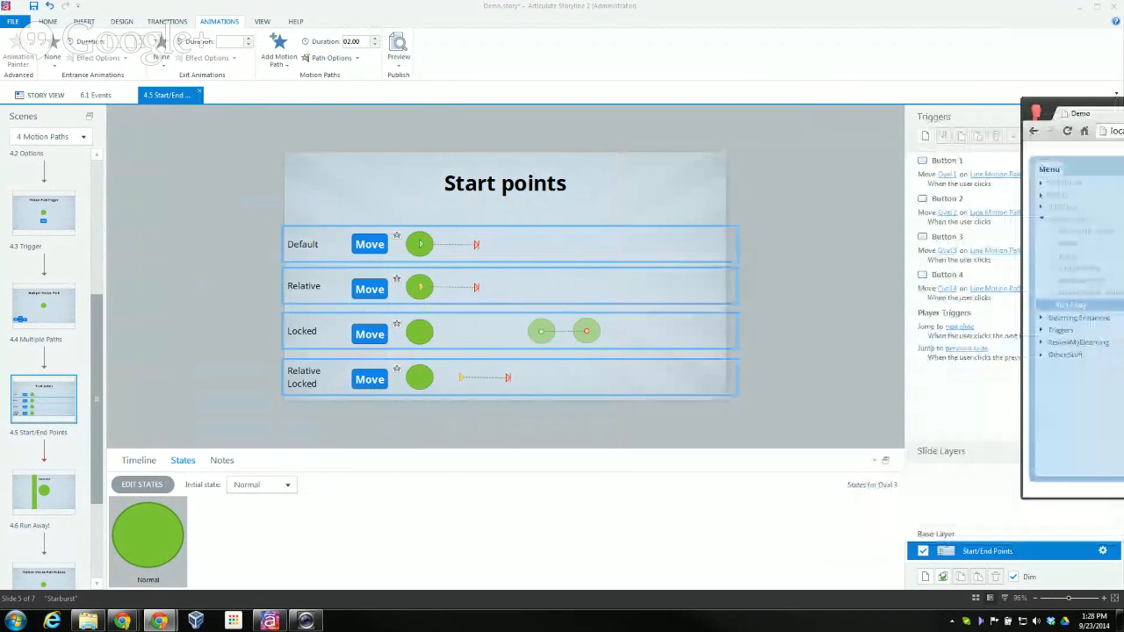
left_click(44, 492)
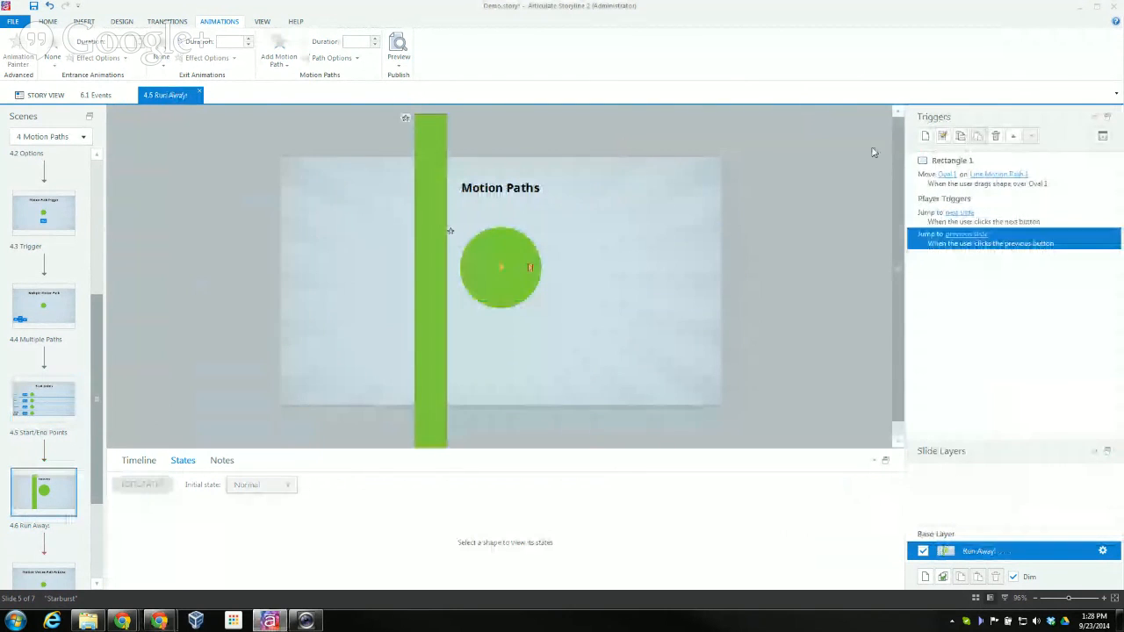
left_click(925, 181)
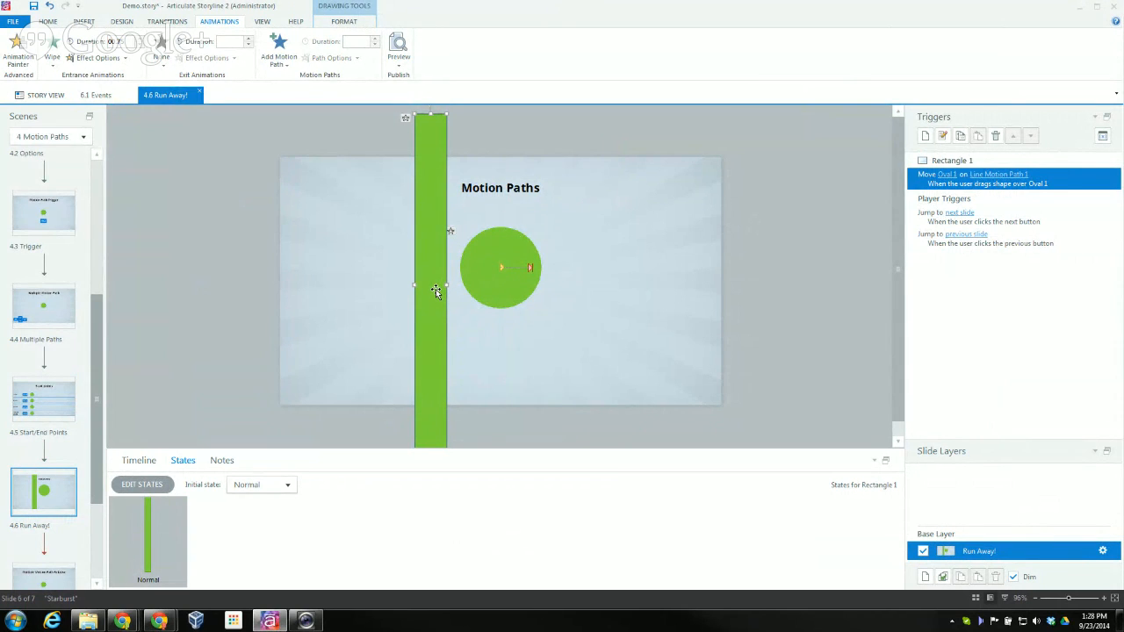
double_click(986, 192)
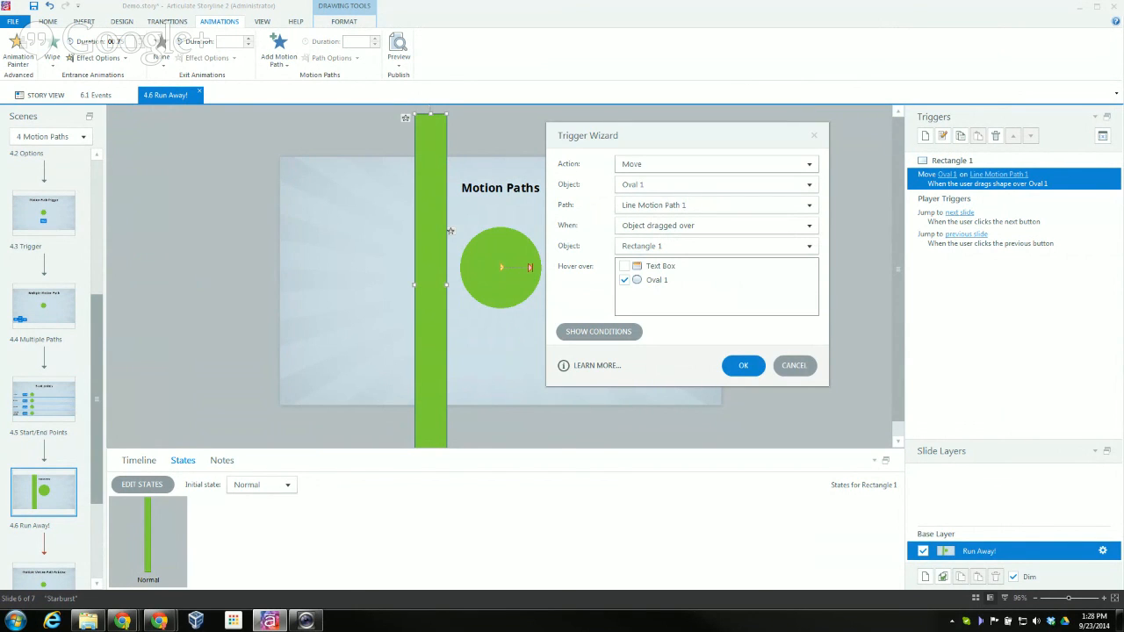
left_click(738, 364)
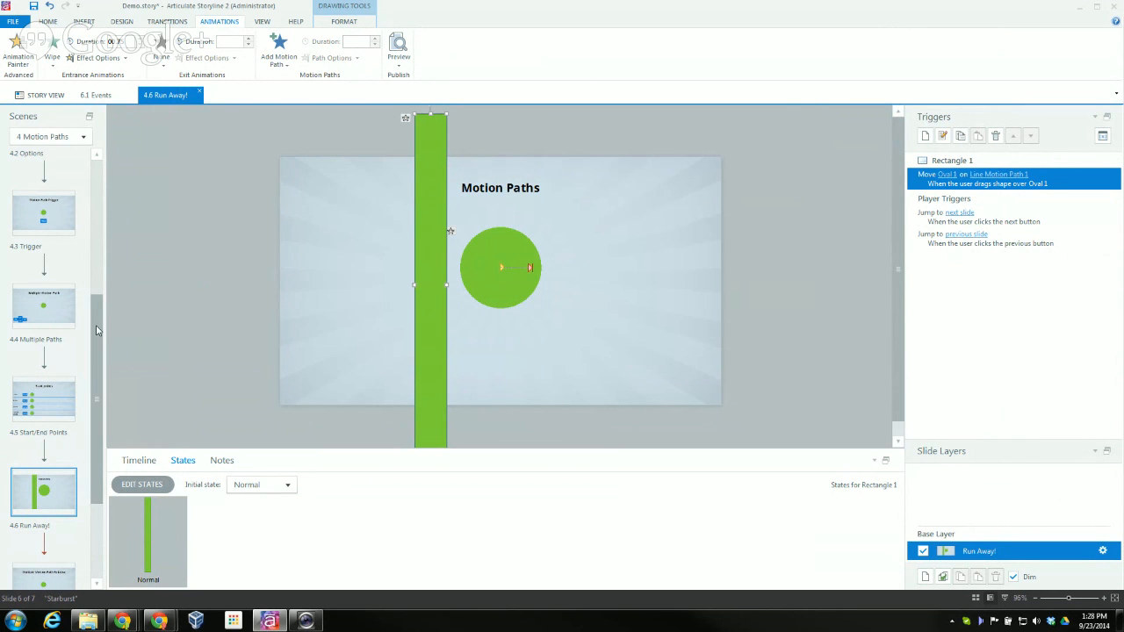
Open slide 4.7 Multiple Paths - Relative in the editor and select the circle's rightward motion path.
left_click_drag(95, 362, 95, 436)
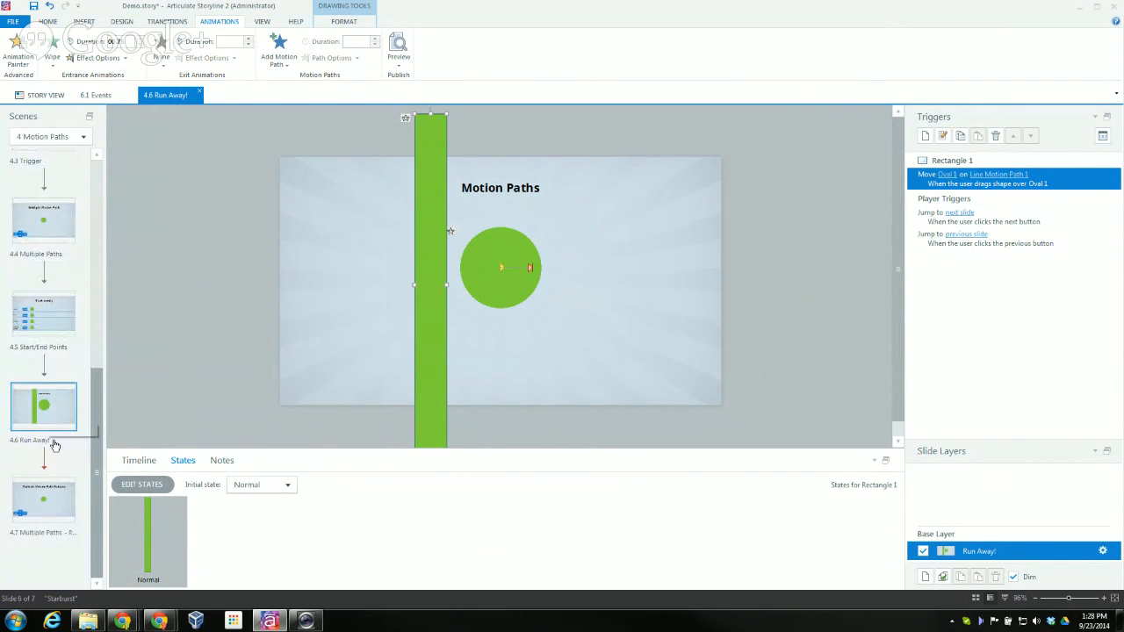
left_click(66, 503)
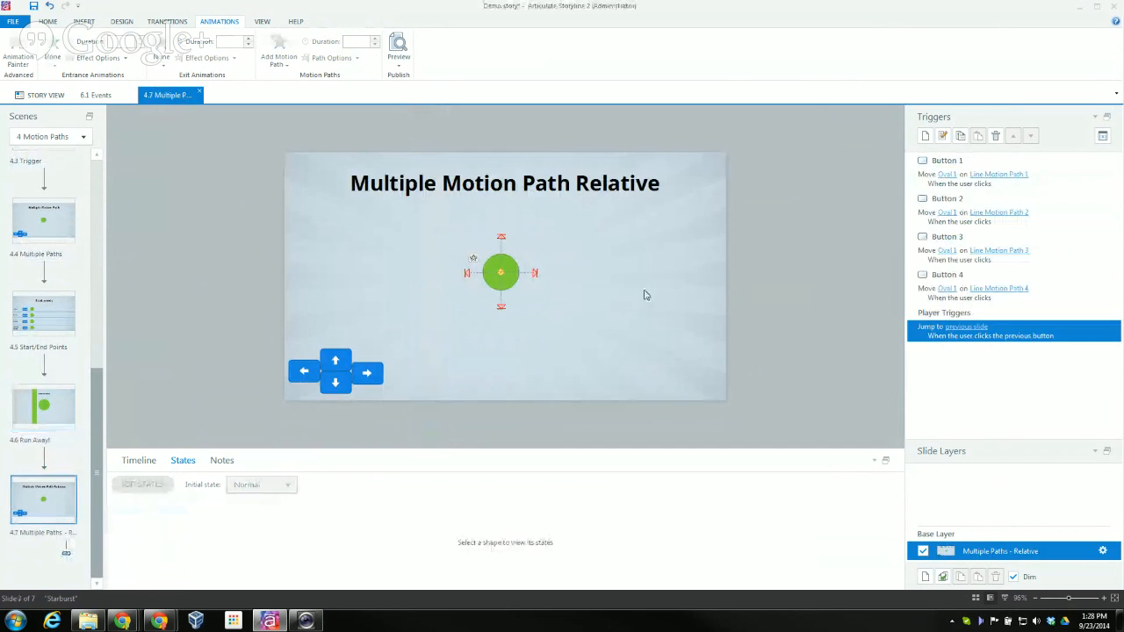
left_click(535, 275)
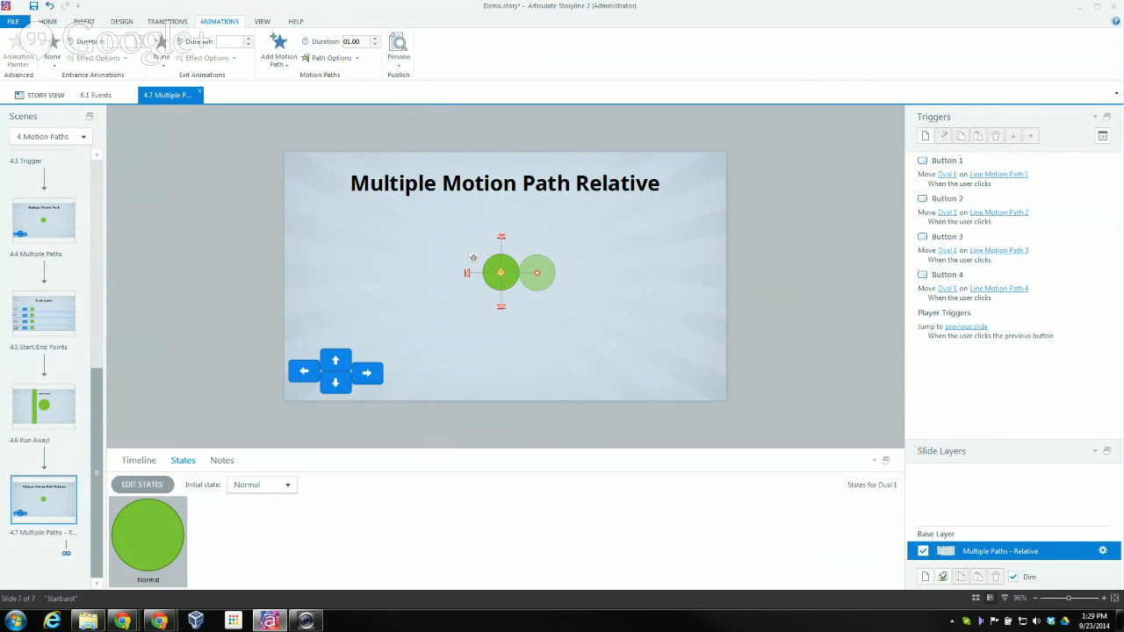
Bring the demo back over the editor, open its Multiple Paths - Relative slide and test moving the circle right, down, left, up and left twice.
left_click_drag(1123, 123, 499, 133)
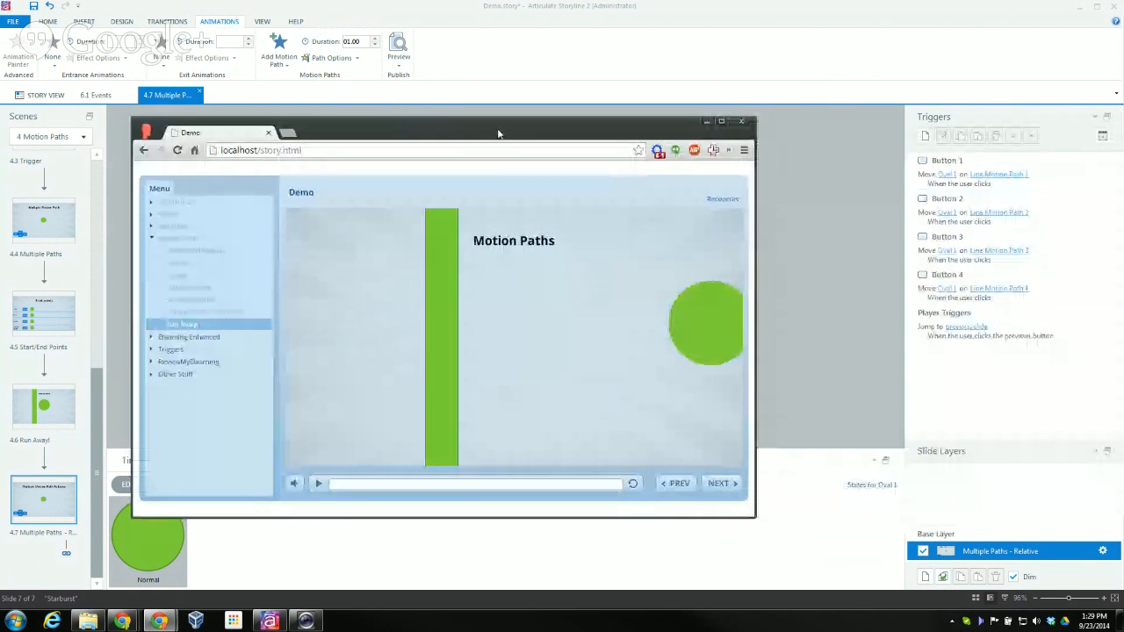
left_click(195, 316)
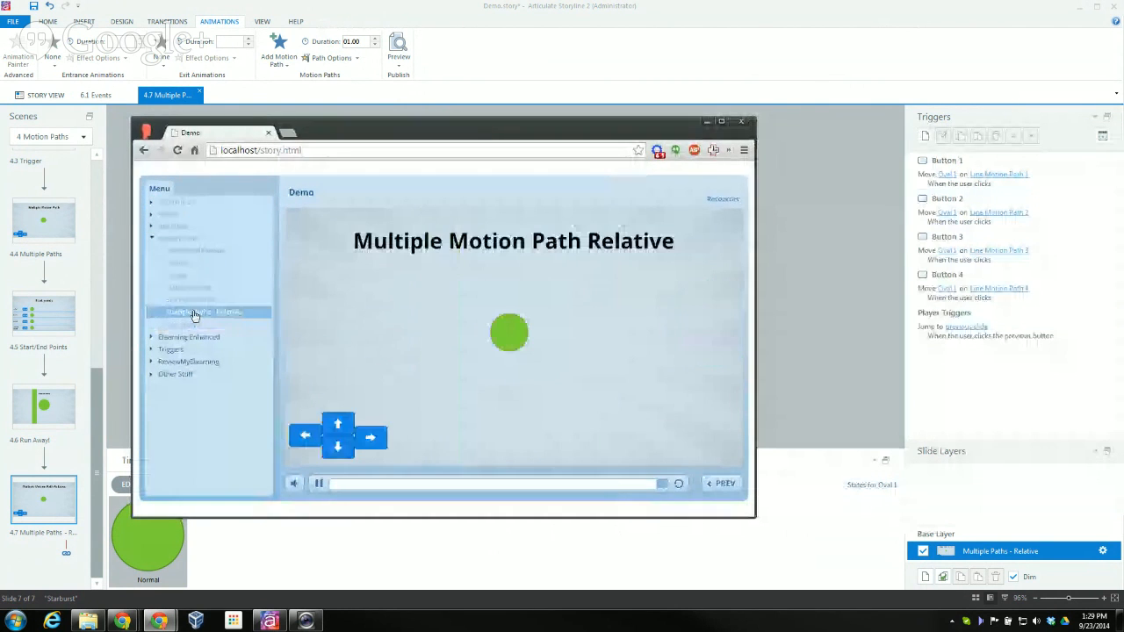
left_click(378, 445)
left_click(339, 450)
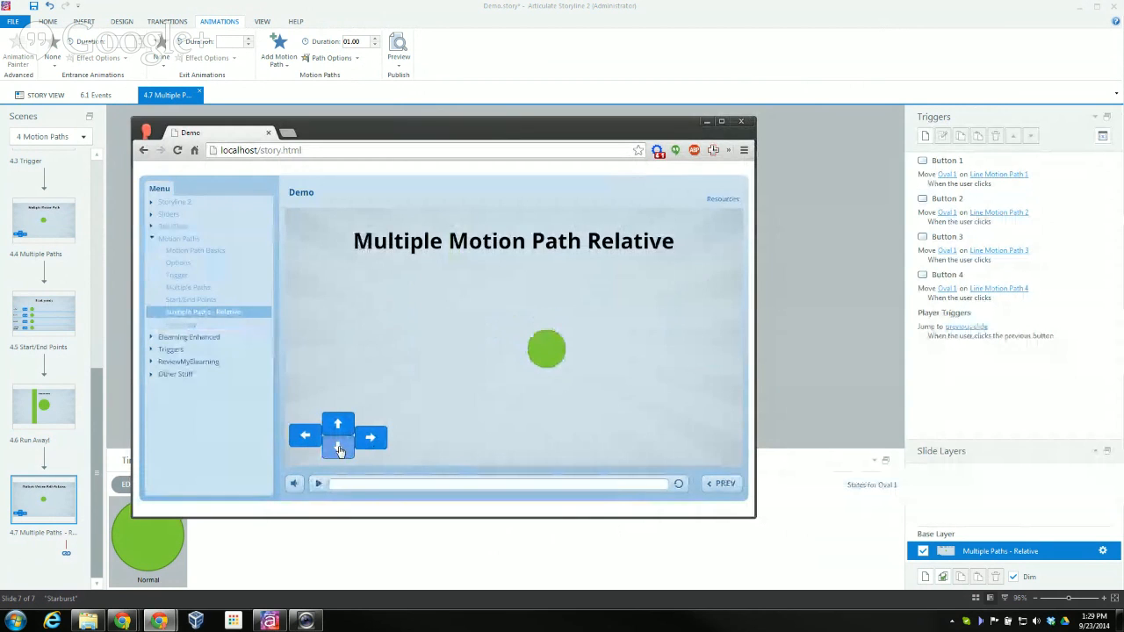
left_click(307, 438)
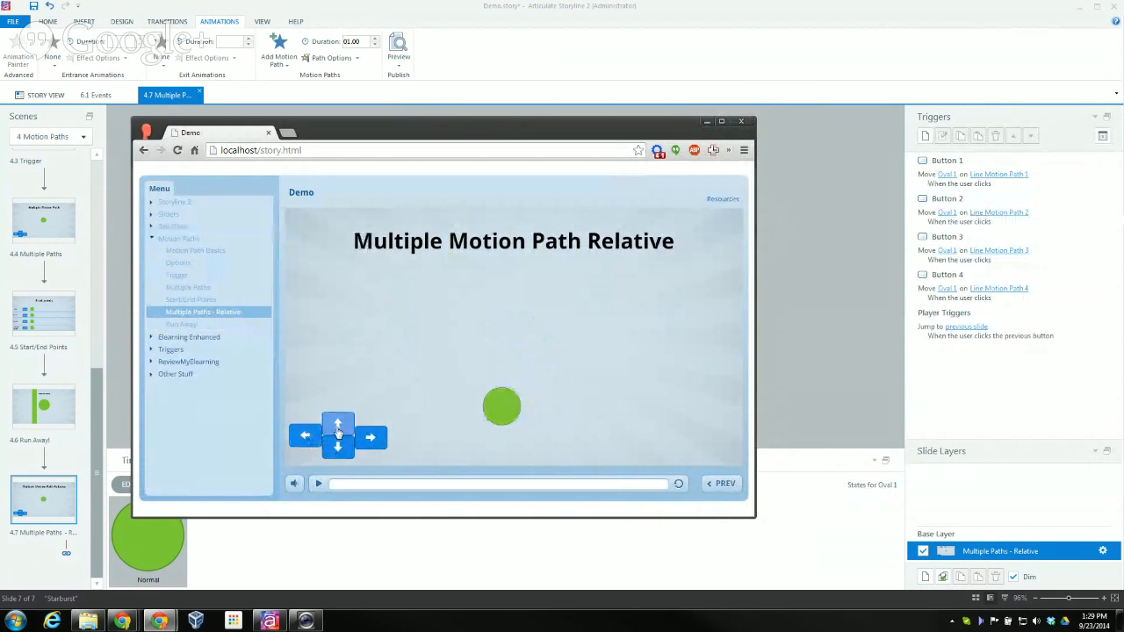
left_click(338, 427)
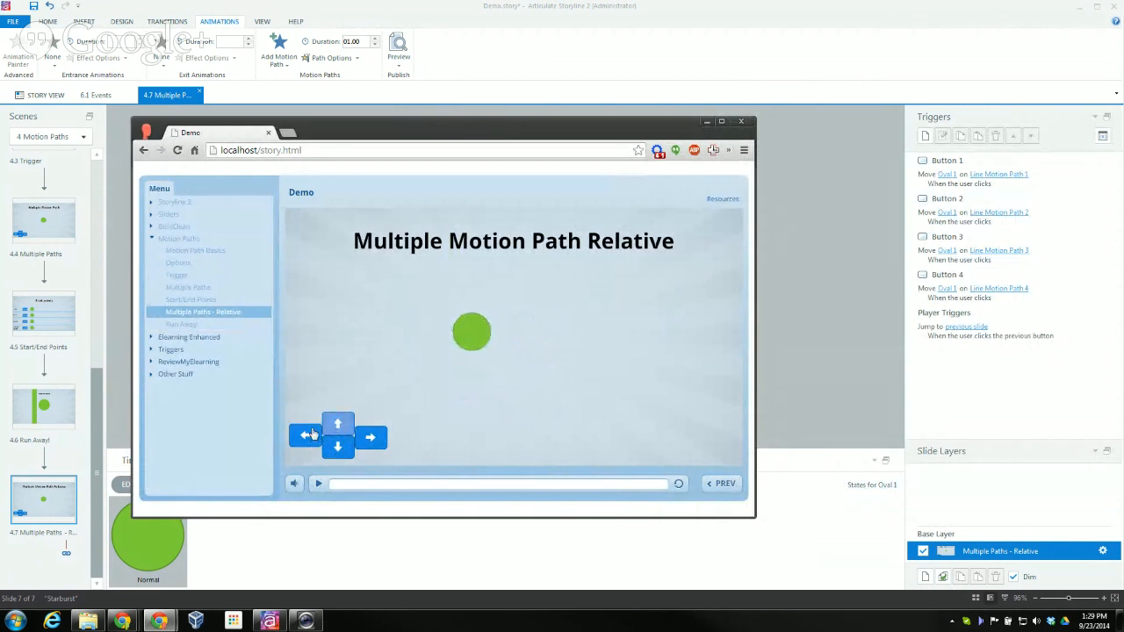
left_click(306, 437)
left_click(306, 437)
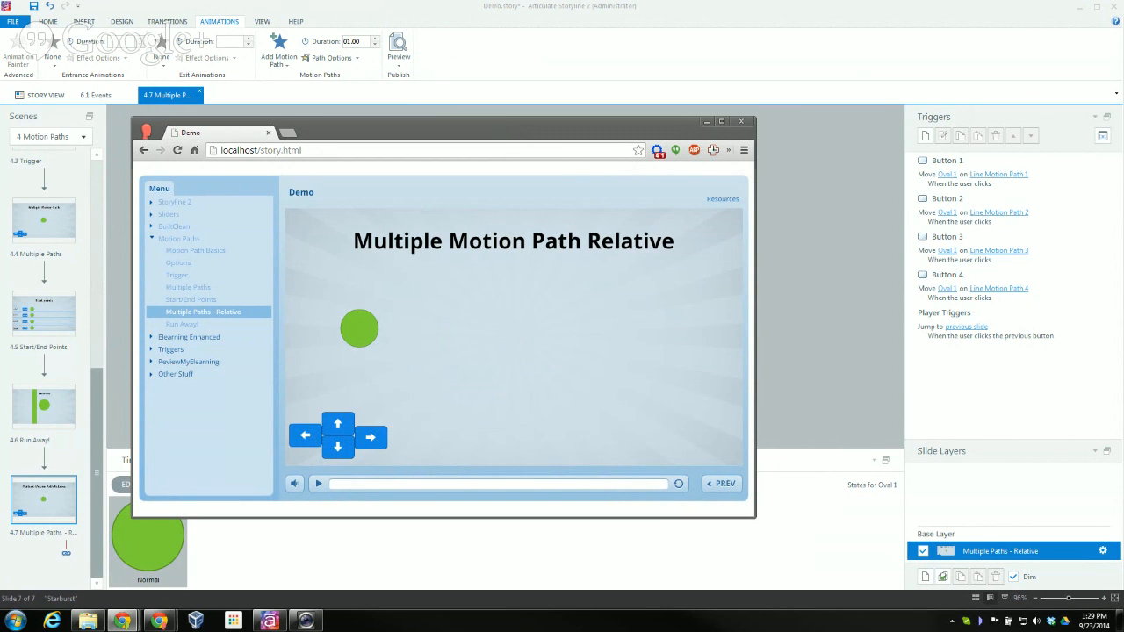
Move the demo window off the slide and show the timeline of slide 4.7 in the editor.
left_click_drag(421, 131, 1005, 141)
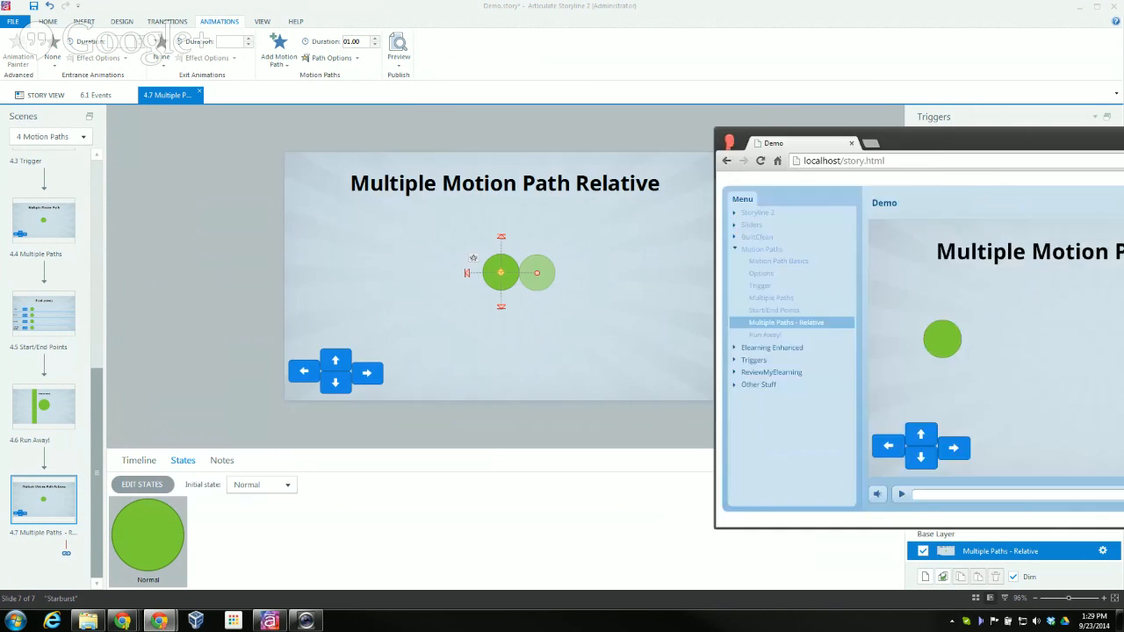
left_click(512, 123)
left_click(142, 463)
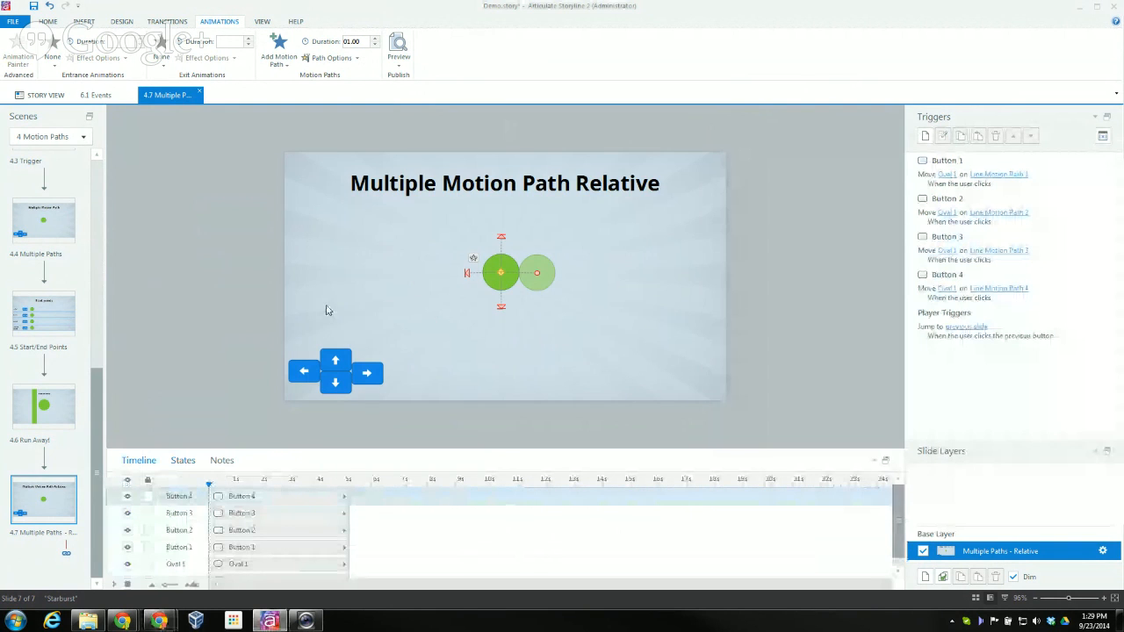
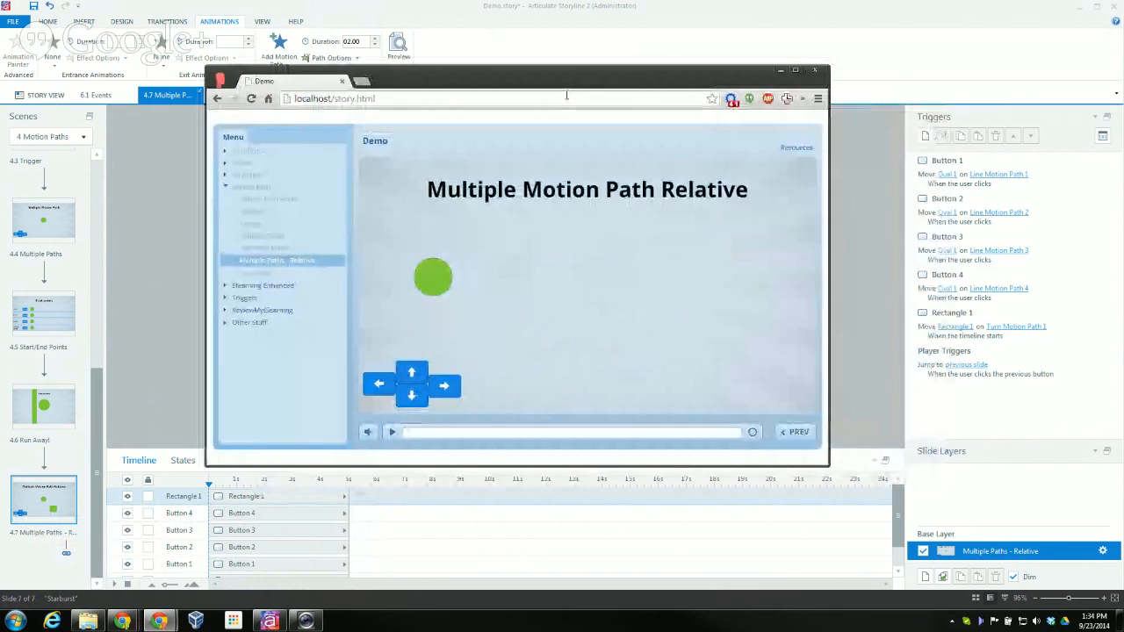
Page through the demo's Elearning Enhanced section to the Overview slide and on to the Triggers section's Events slide.
left_click(266, 288)
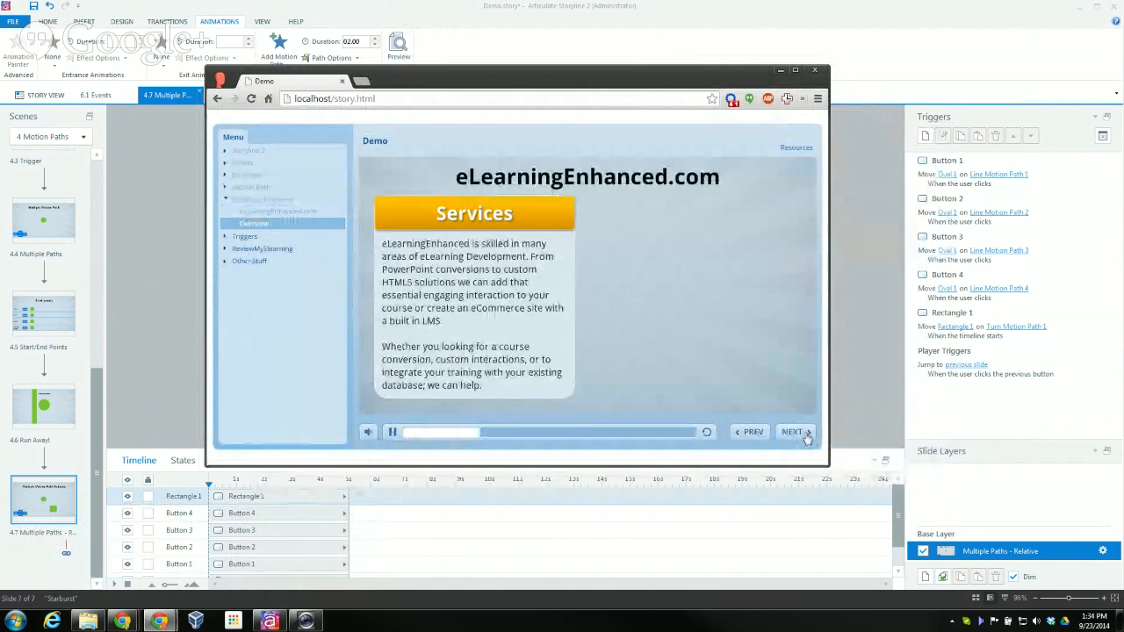
left_click(685, 432)
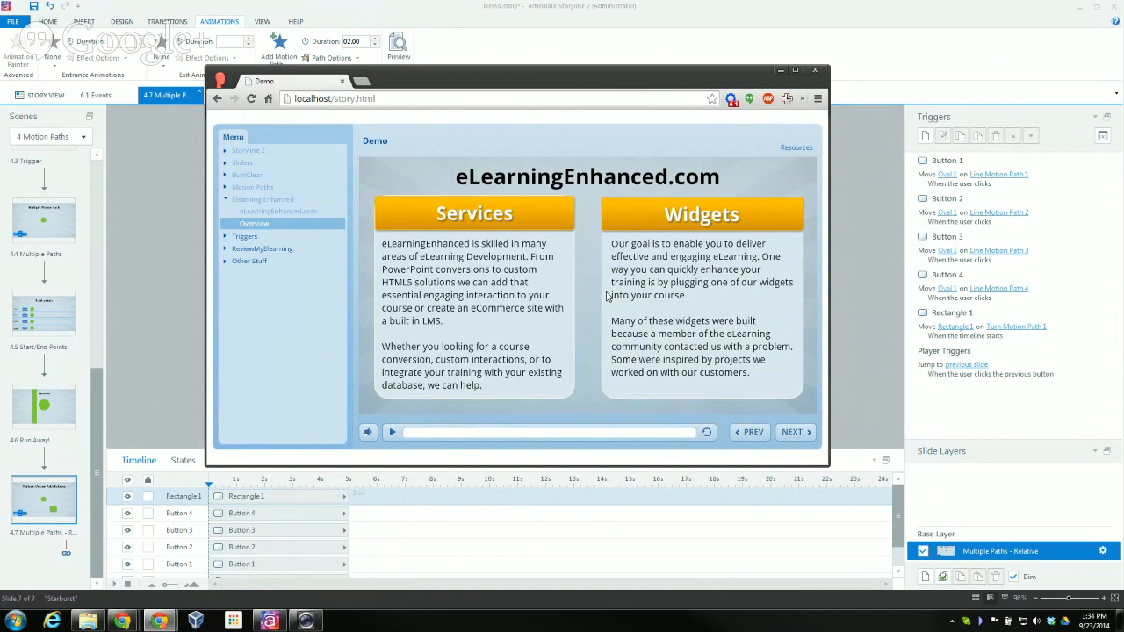
left_click(245, 237)
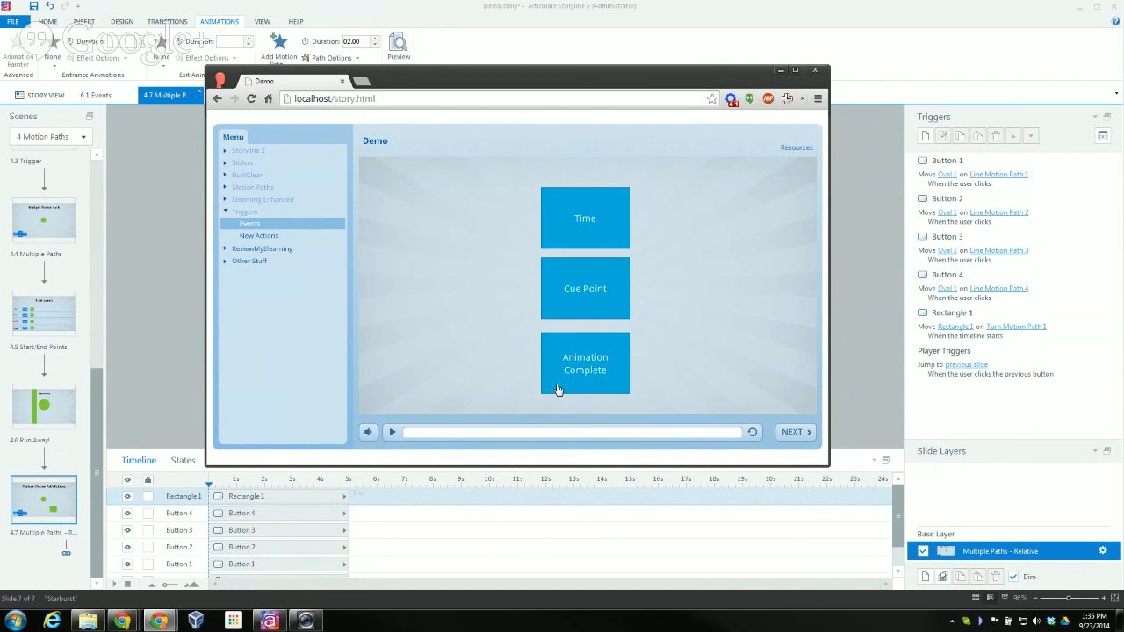
Rewind, replay and scrub the demo's Events slide to test the Time, Cue Point and Animation Complete boxes.
left_click_drag(742, 439, 404, 432)
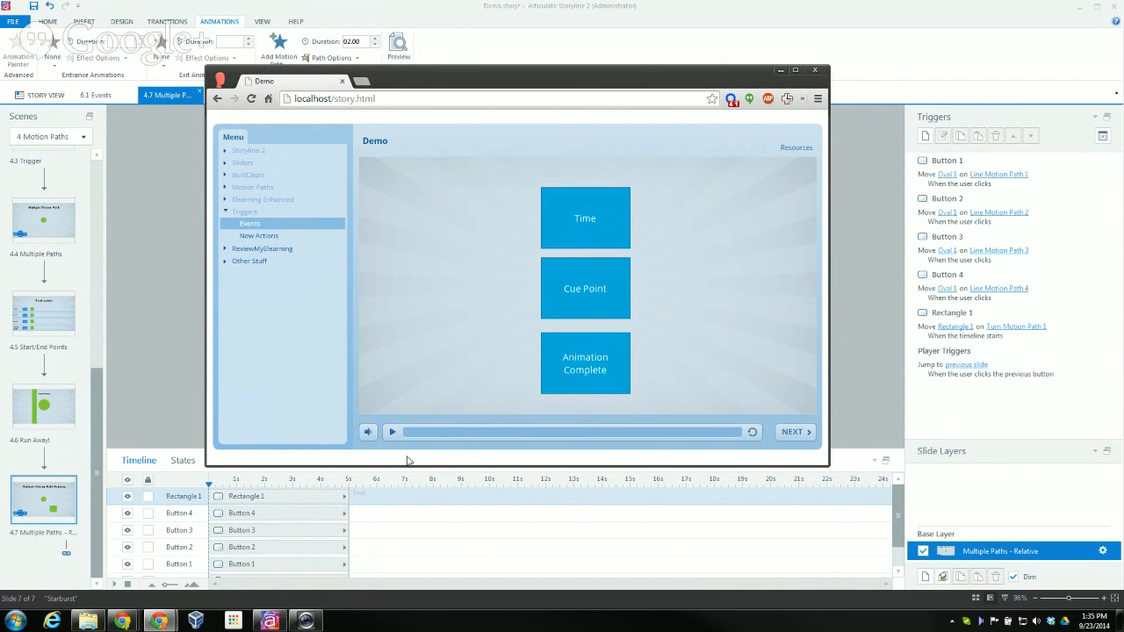
left_click(754, 432)
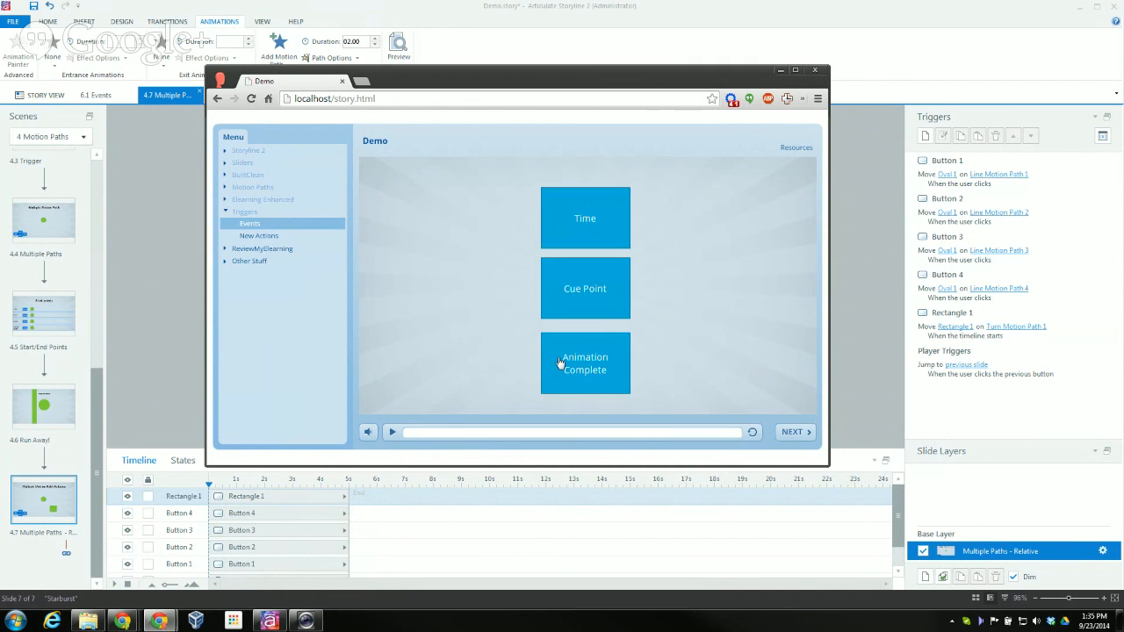
left_click(703, 436)
left_click_drag(703, 436, 722, 437)
Return from the demo to the editor and switch to scene 6 Triggers with its 6.1 Events slide.
left_click_drag(497, 83, 515, 87)
key("alt+Tab")
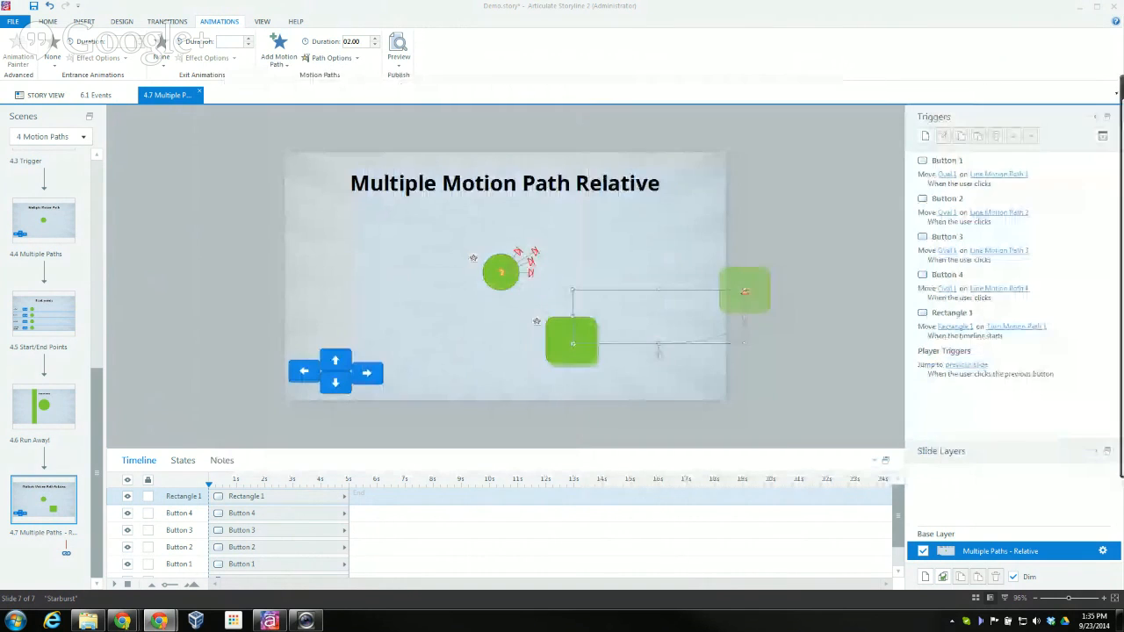
left_click(85, 136)
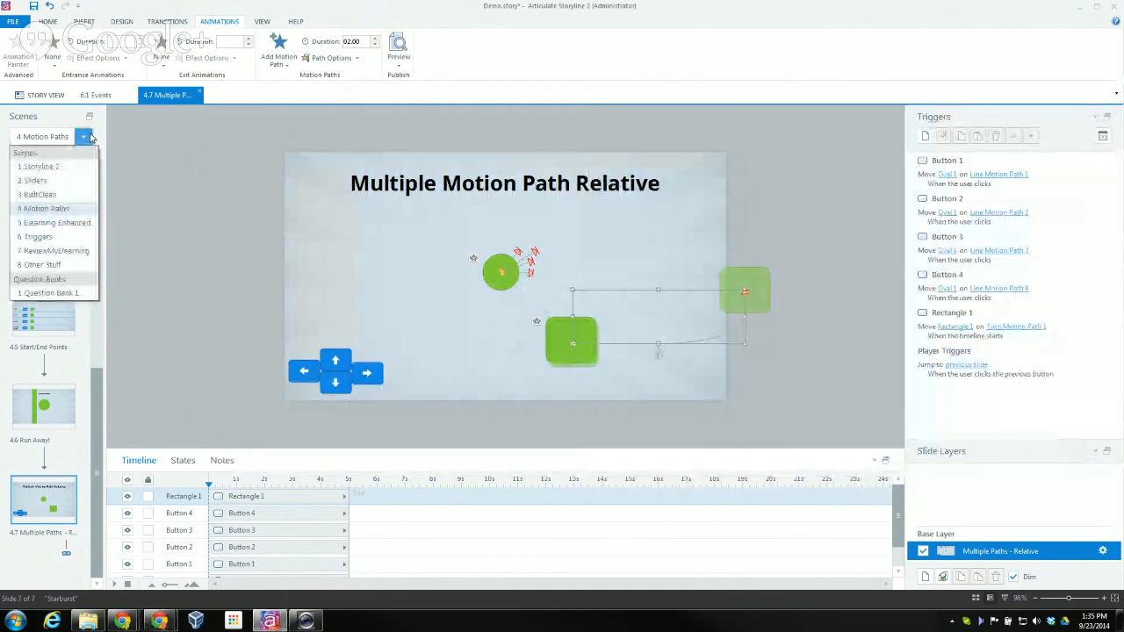
left_click(50, 236)
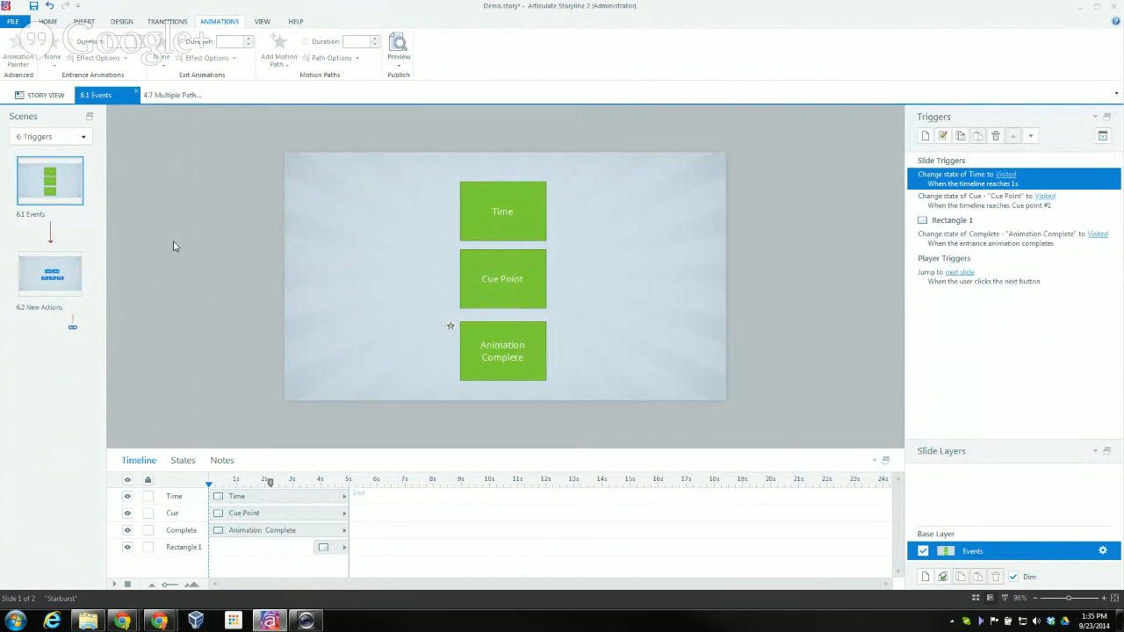
Review the settings of the trigger that changes the Time box's state, keeping the slide visible, and close them without changes.
double_click(933, 186)
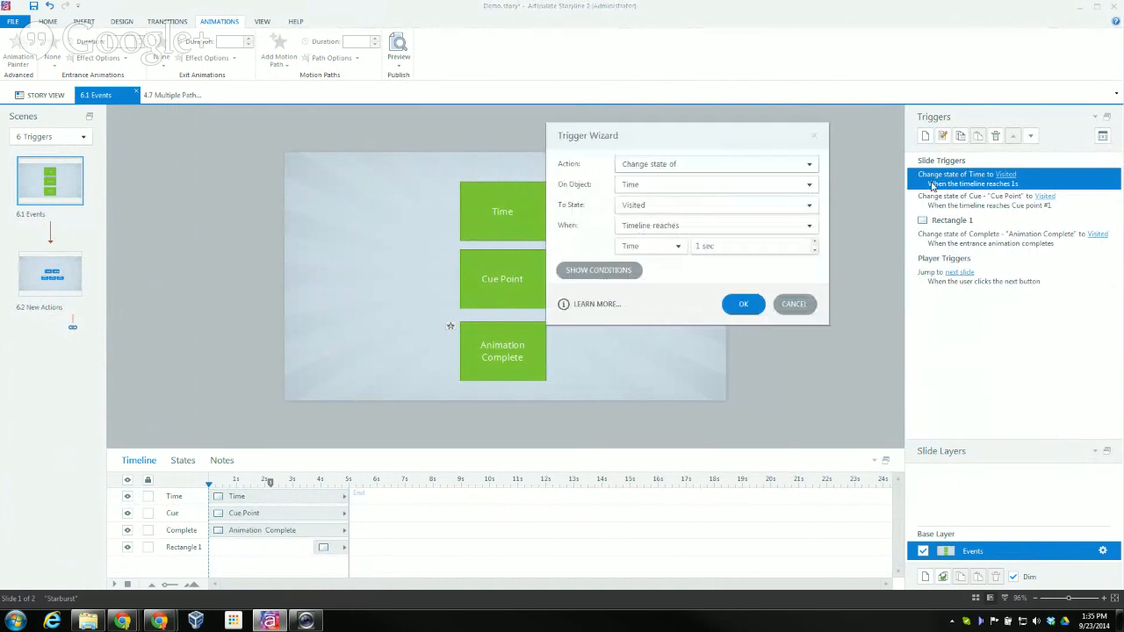
left_click_drag(720, 138, 567, 121)
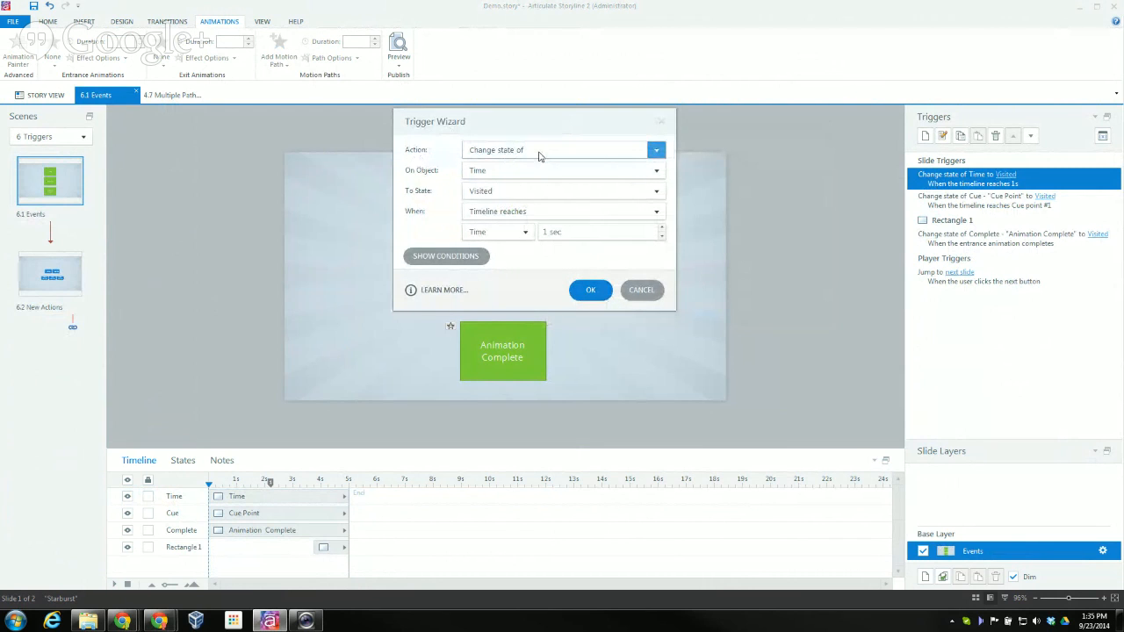
left_click_drag(489, 130, 693, 131)
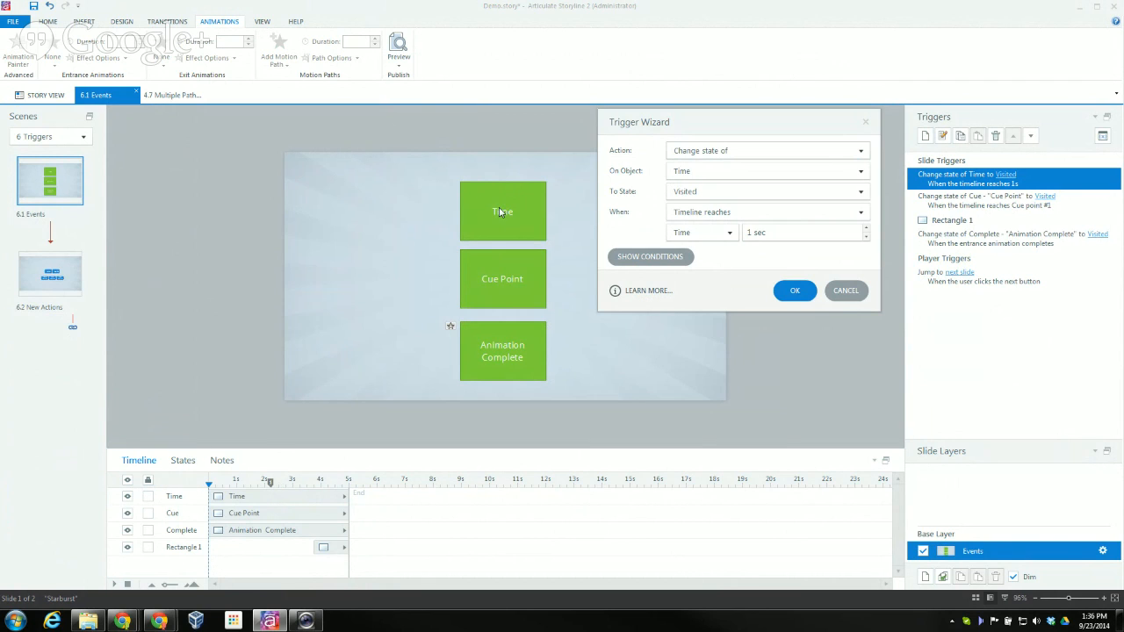
left_click(846, 291)
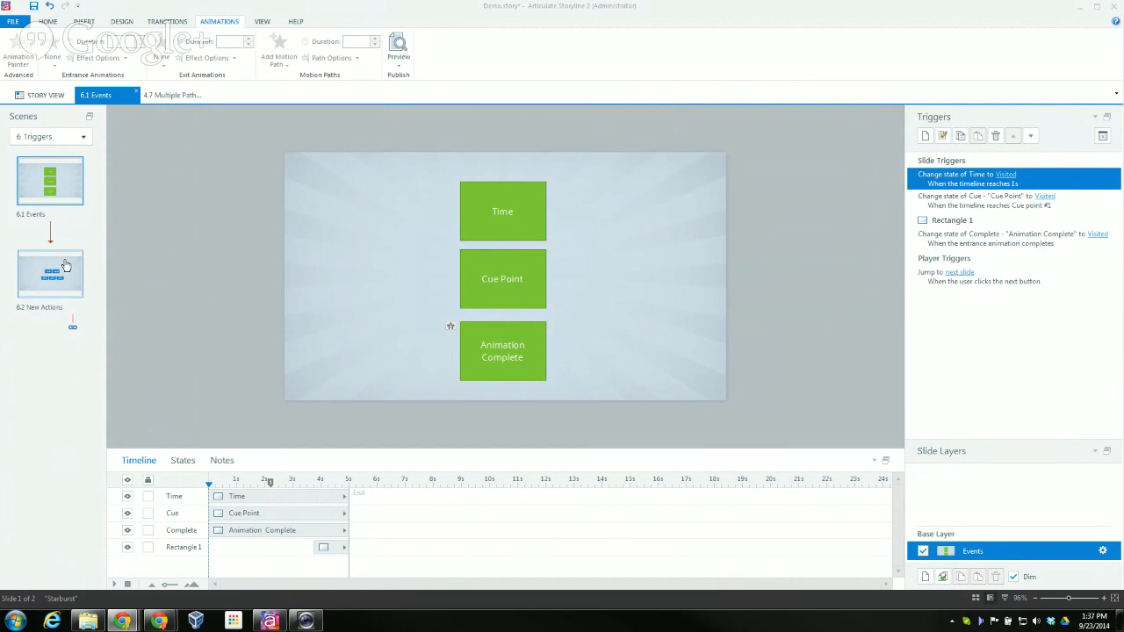
Select the Cue Point box, review the settings of its cue point state trigger and close them without changes.
left_click(526, 303)
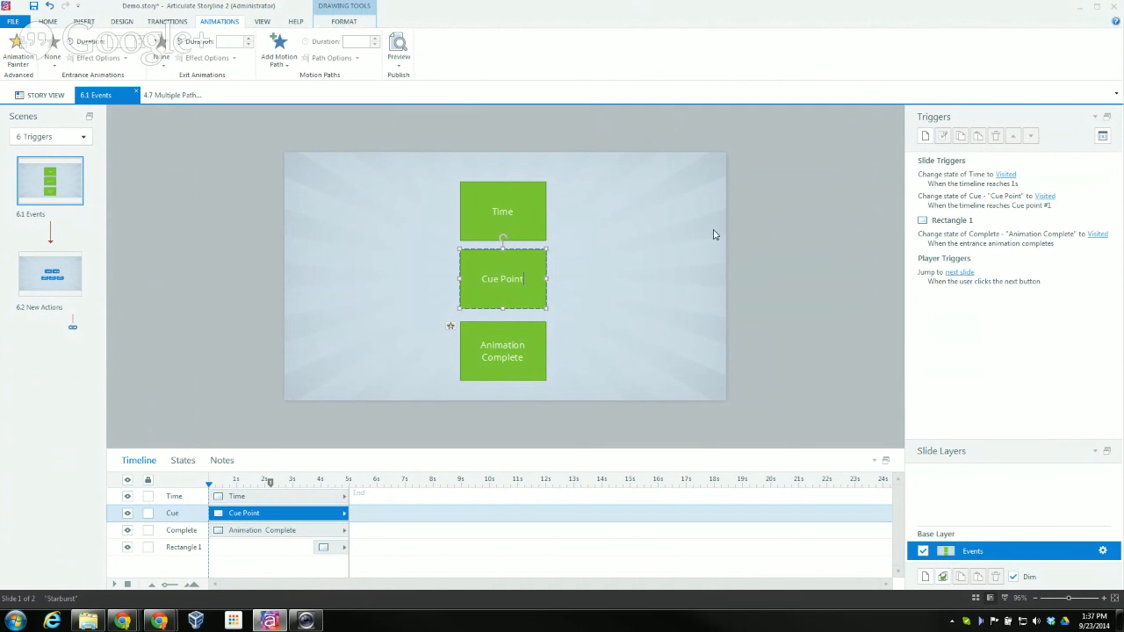
double_click(938, 207)
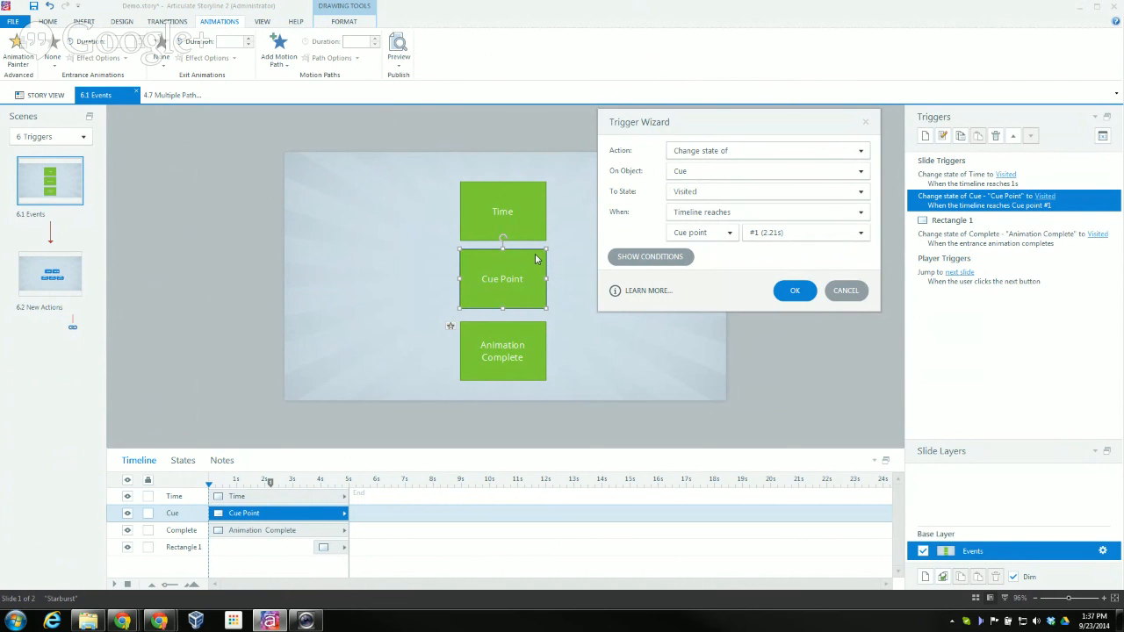
left_click(845, 291)
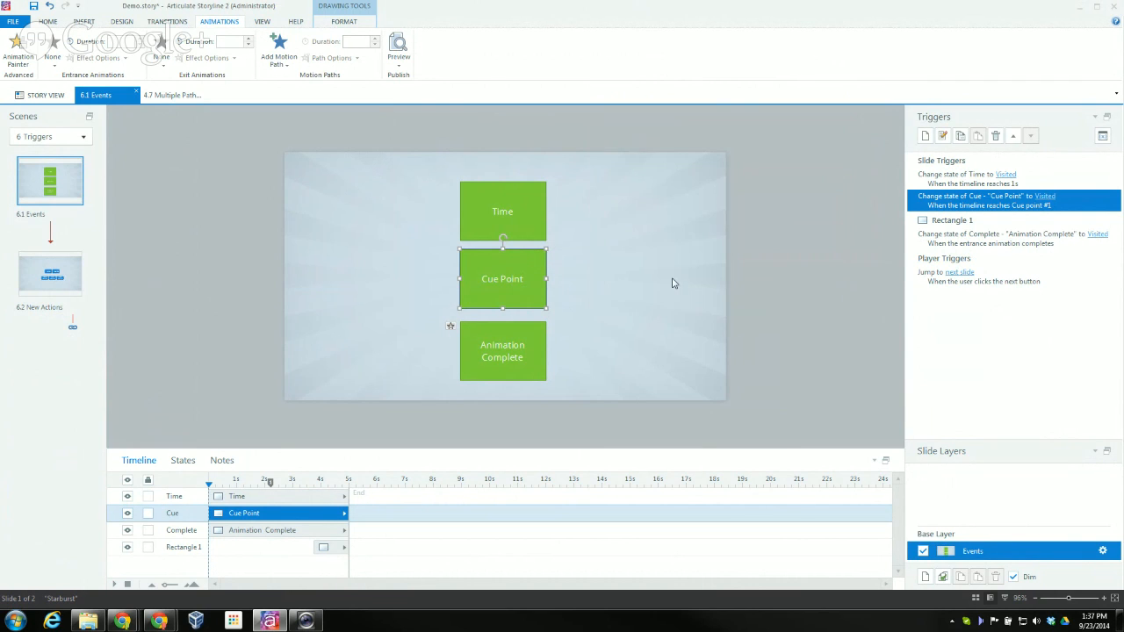
Move the existing timeline cue point to about 2 s and create a second cue point at about 3.23 s.
left_click(270, 484)
left_click_drag(270, 484, 296, 484)
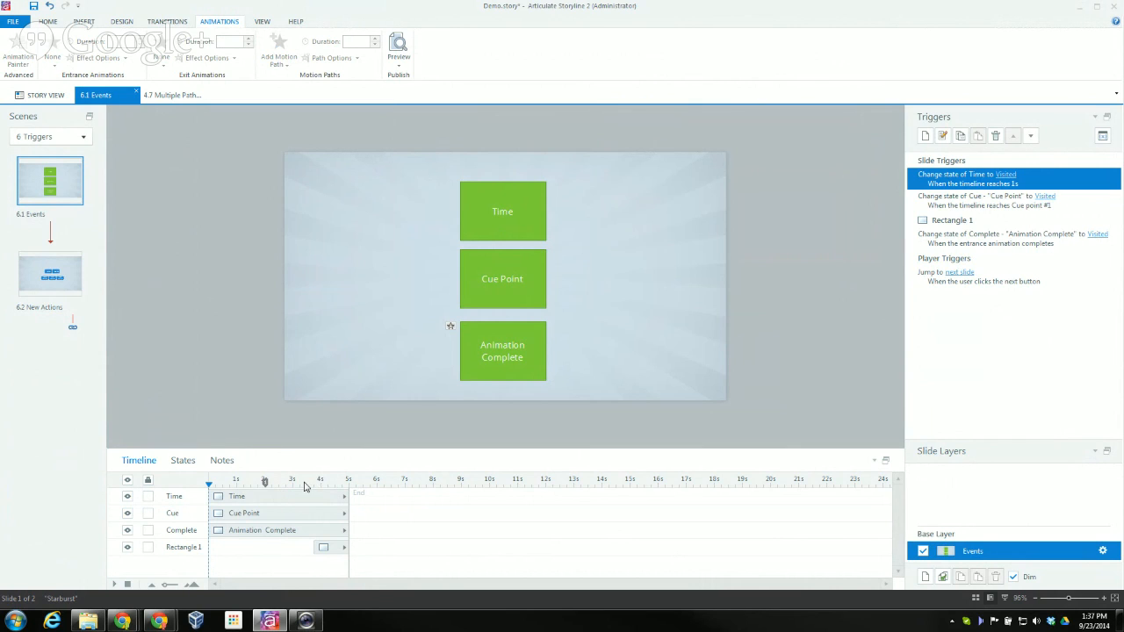
left_click(299, 486)
right_click(300, 485)
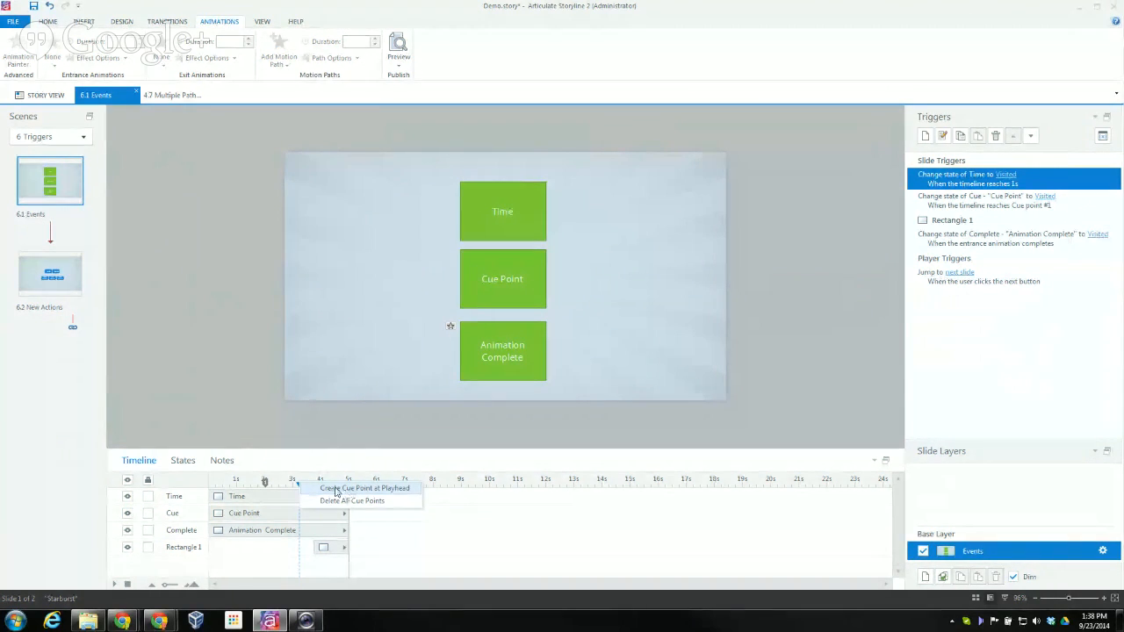
left_click(336, 492)
left_click_drag(298, 483, 316, 488)
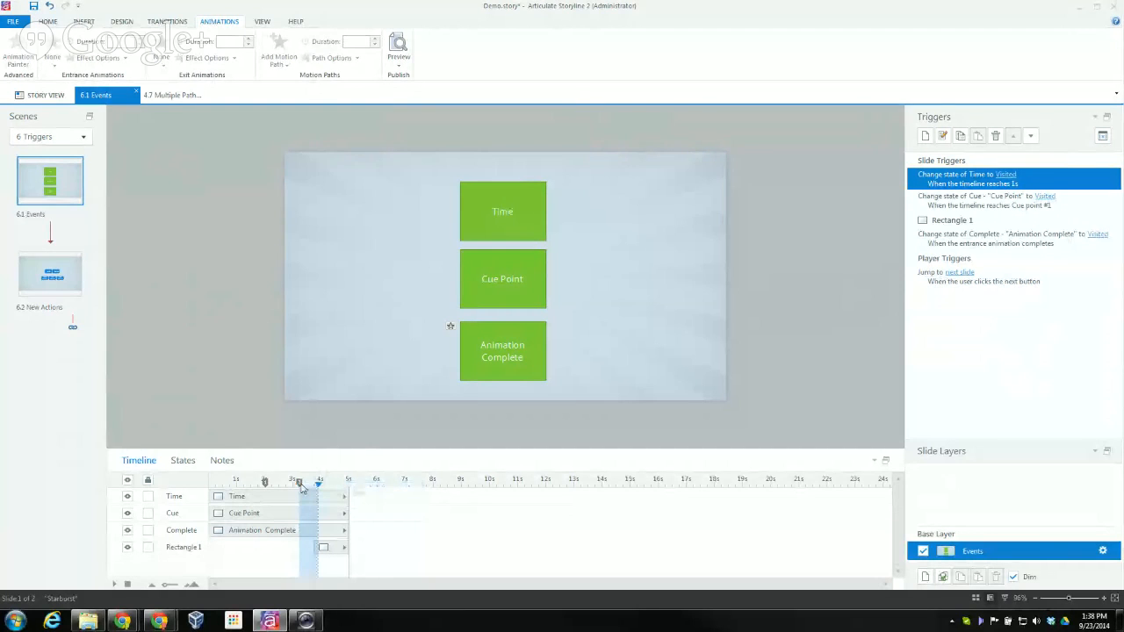
Review which cue points the Cue Point box's state trigger can use and close its settings without changes.
left_click(982, 202)
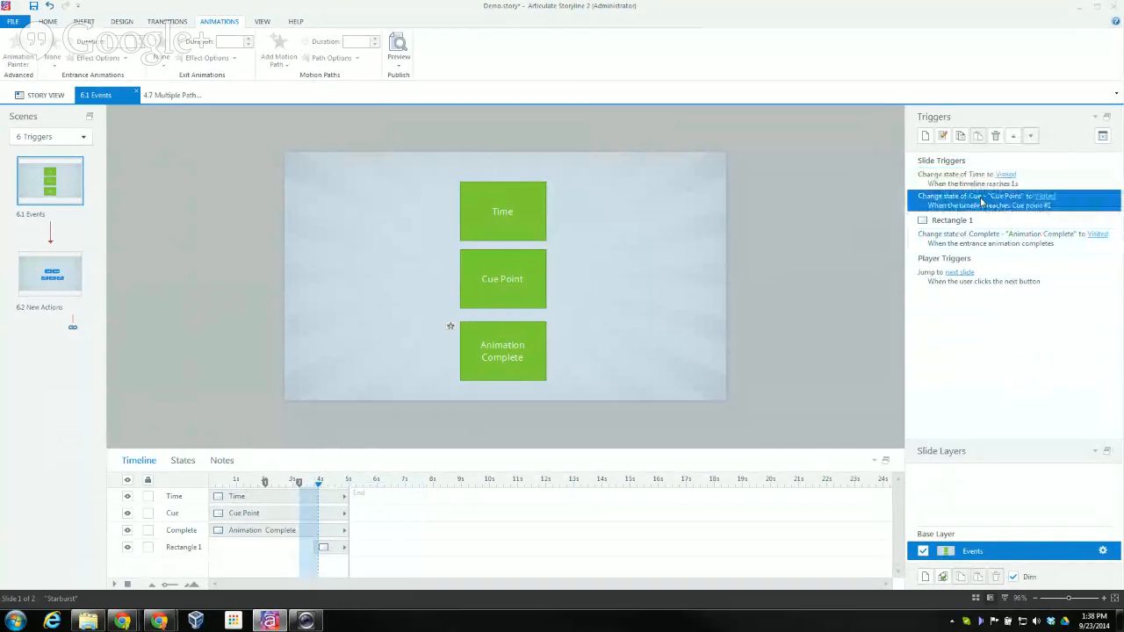
double_click(982, 202)
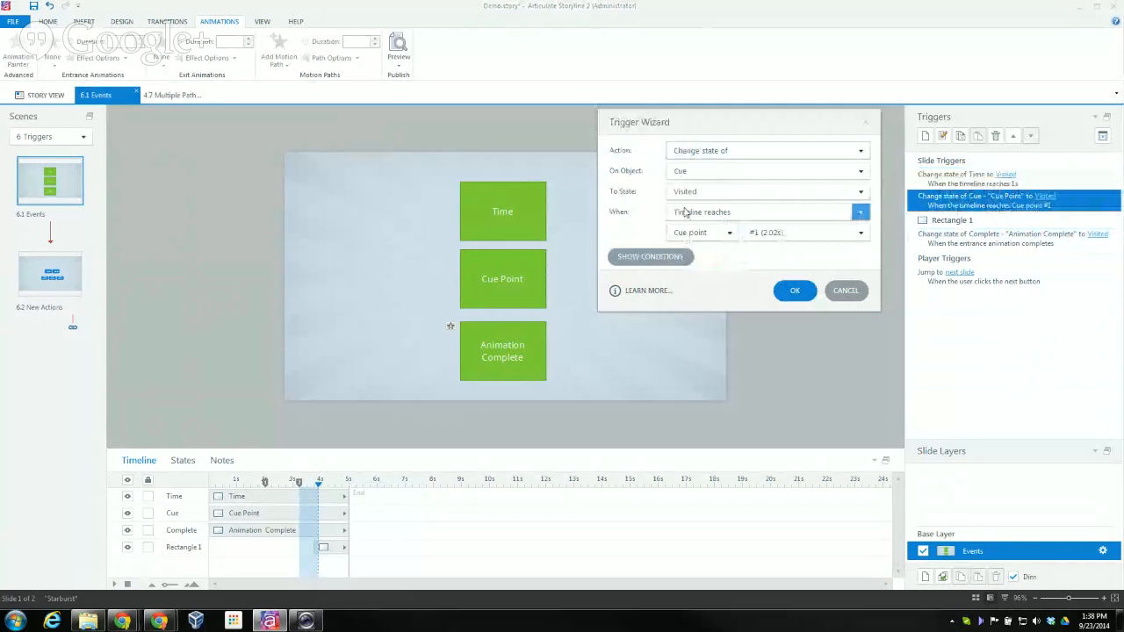
left_click(863, 233)
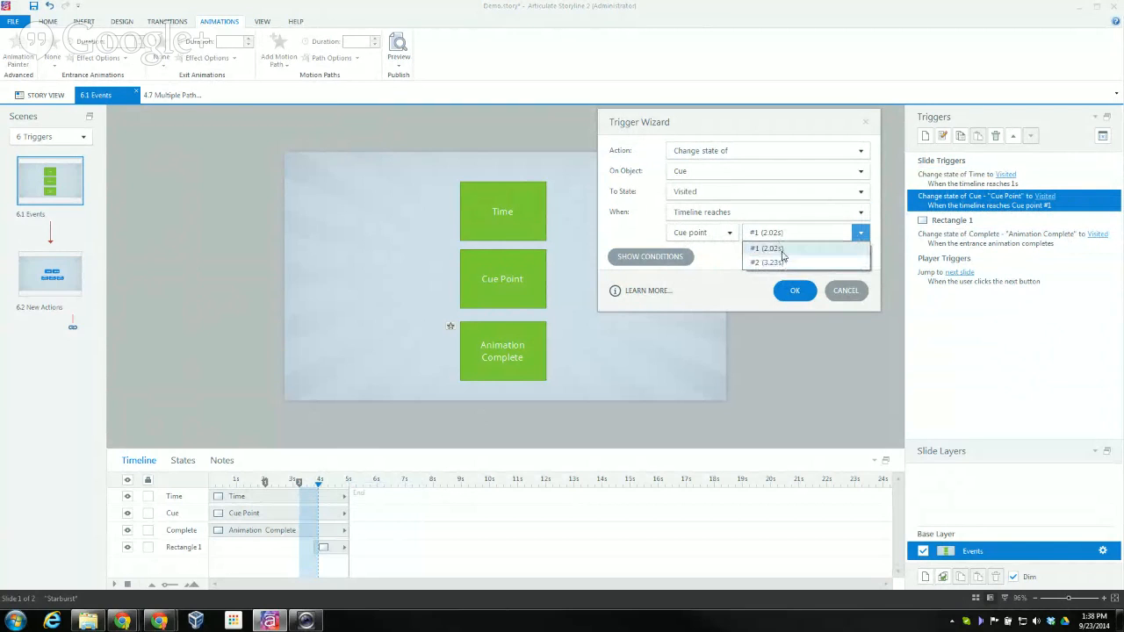
left_click(837, 295)
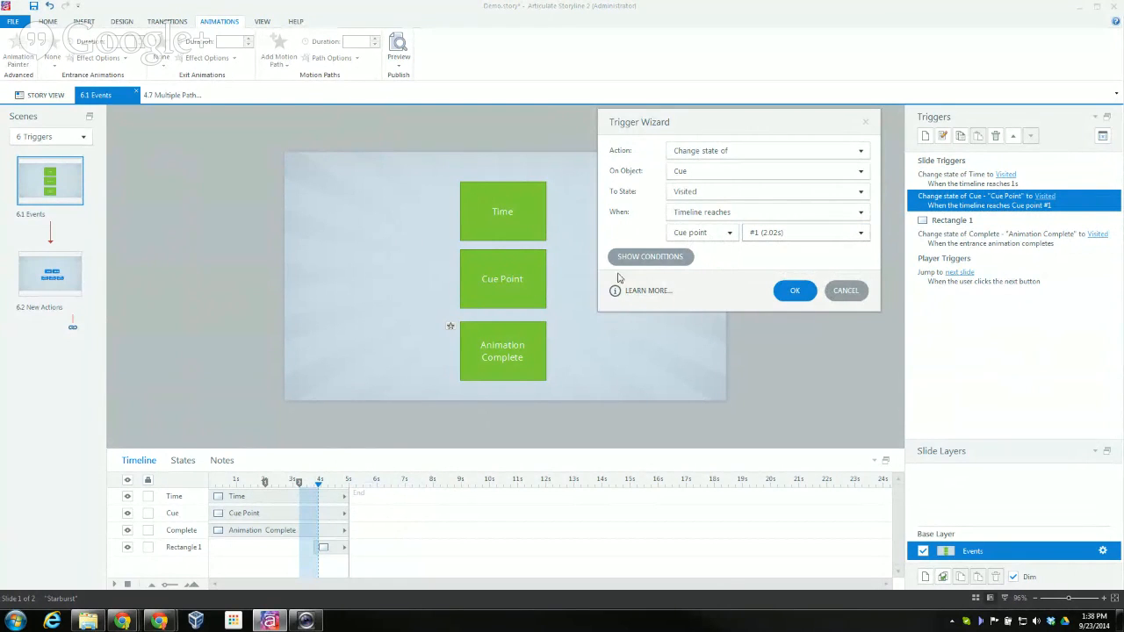
left_click(844, 290)
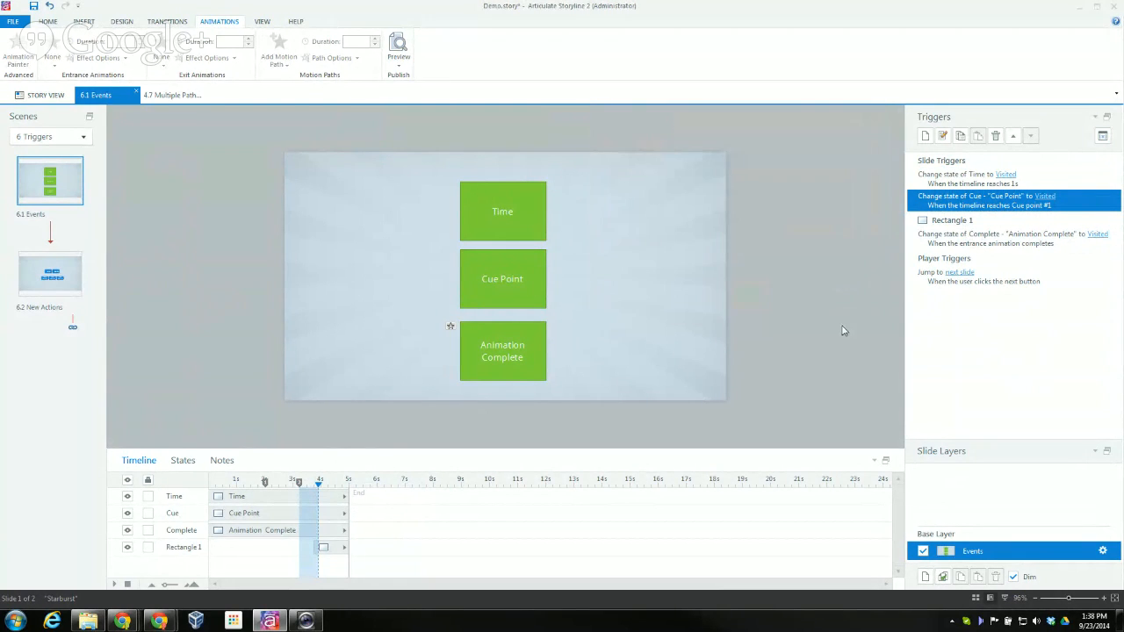
Widen Rectangle 1 behind the Animation Complete box, move it out onto the empty slide area and place it back behind the box.
left_click(542, 327)
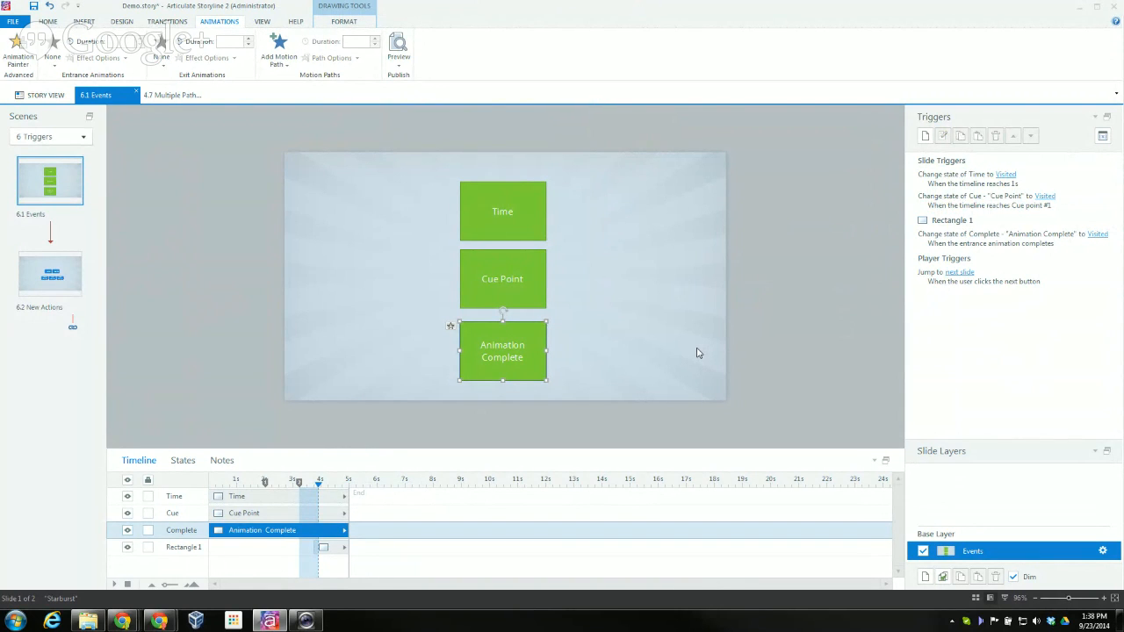
left_click(325, 548)
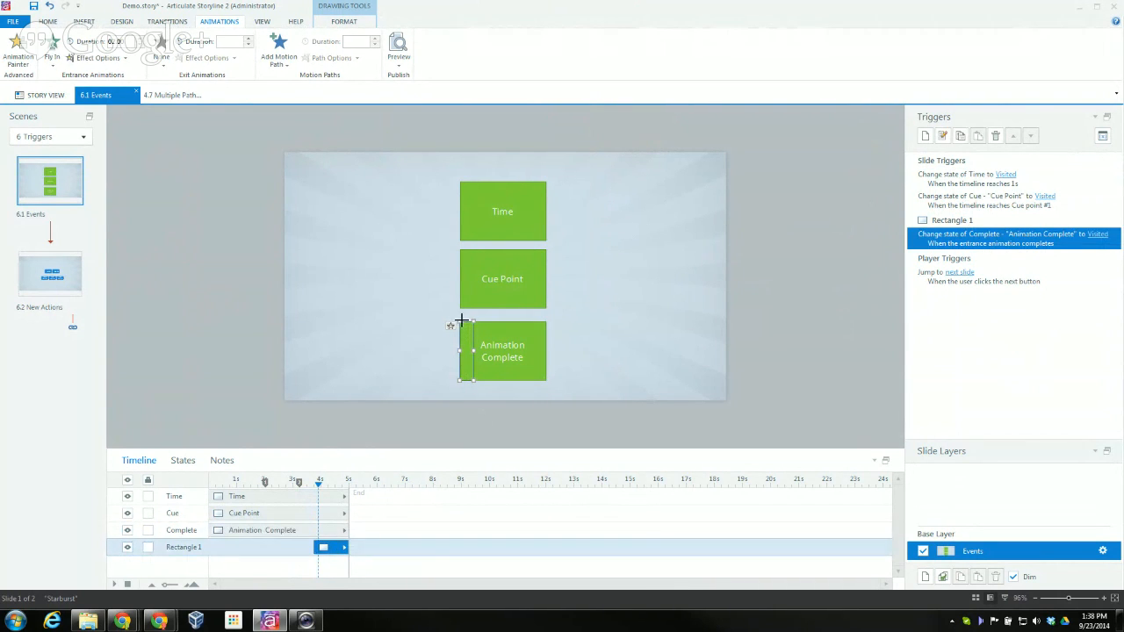
left_click_drag(458, 321, 428, 323)
left_click_drag(464, 381, 476, 347)
left_click_drag(455, 335, 341, 330)
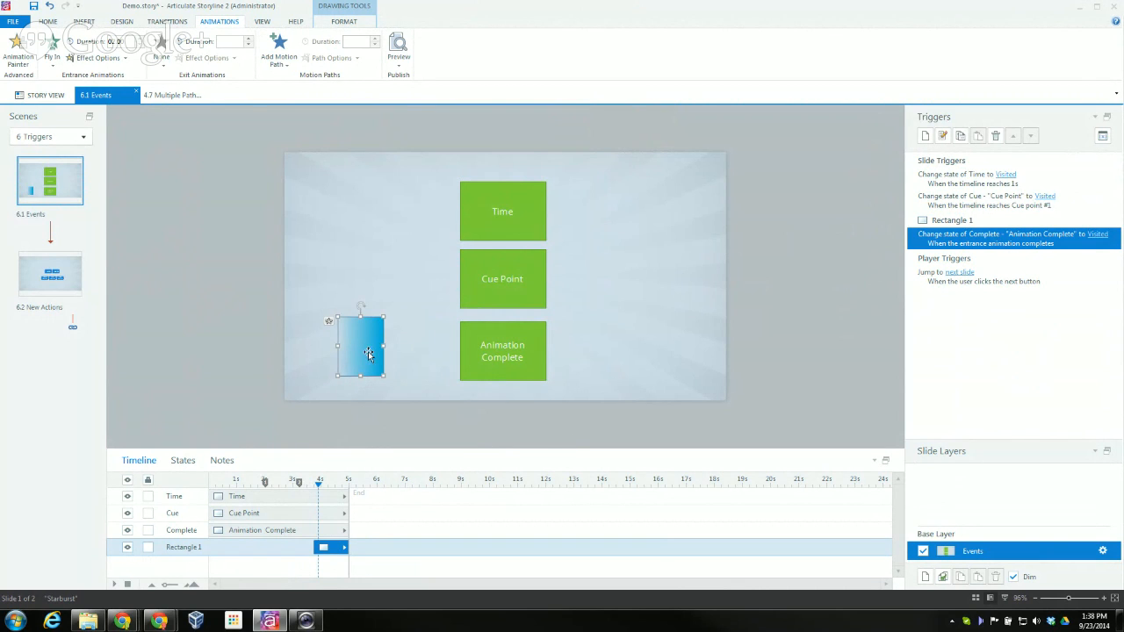
left_click_drag(366, 342, 477, 348)
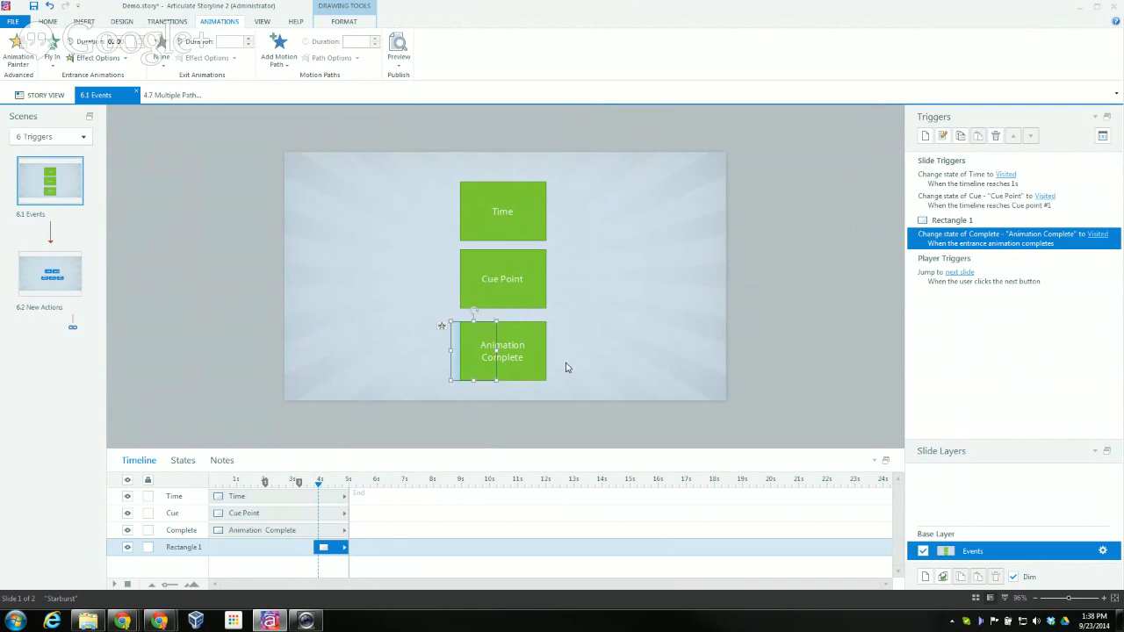
Review the animation options in Rectangle 1's animation-completes trigger and close its settings without changes.
double_click(942, 246)
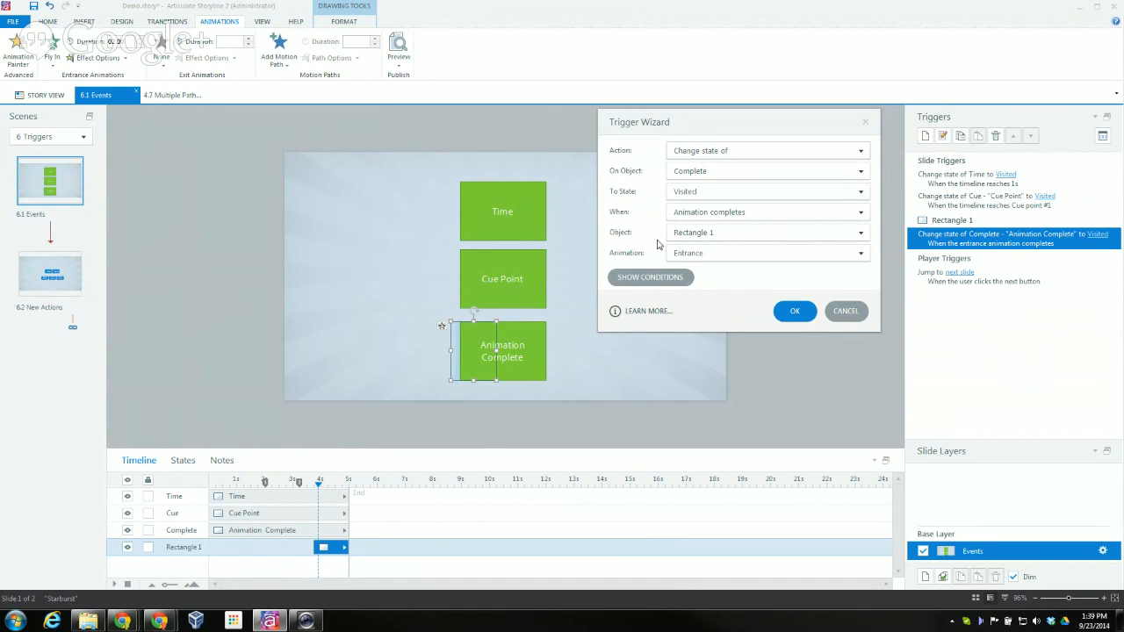
left_click(752, 254)
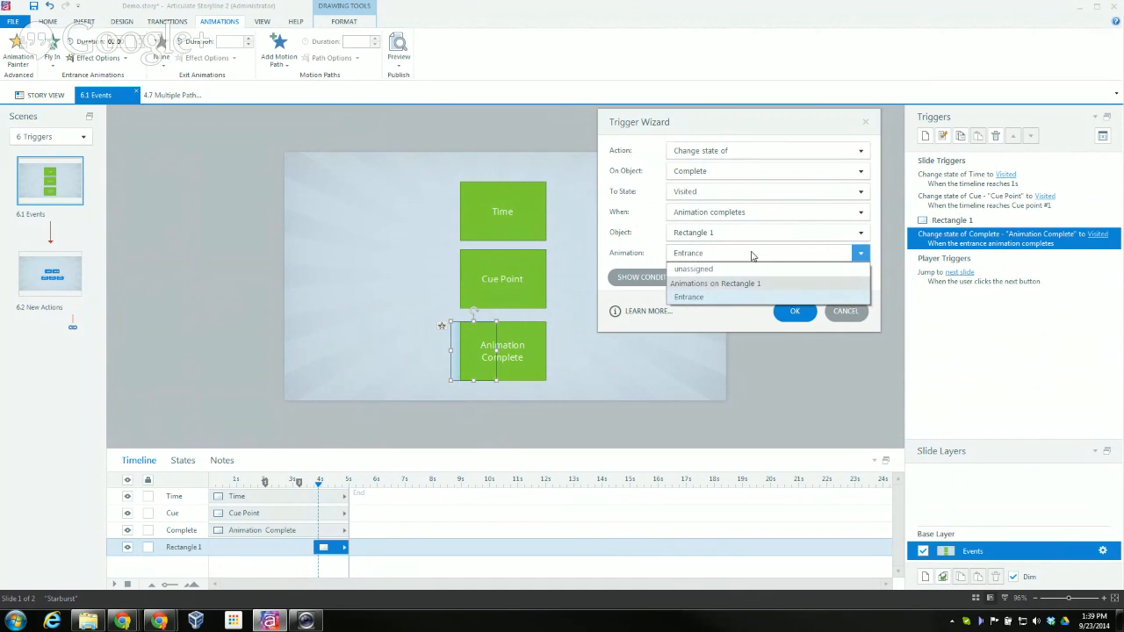
left_click(719, 299)
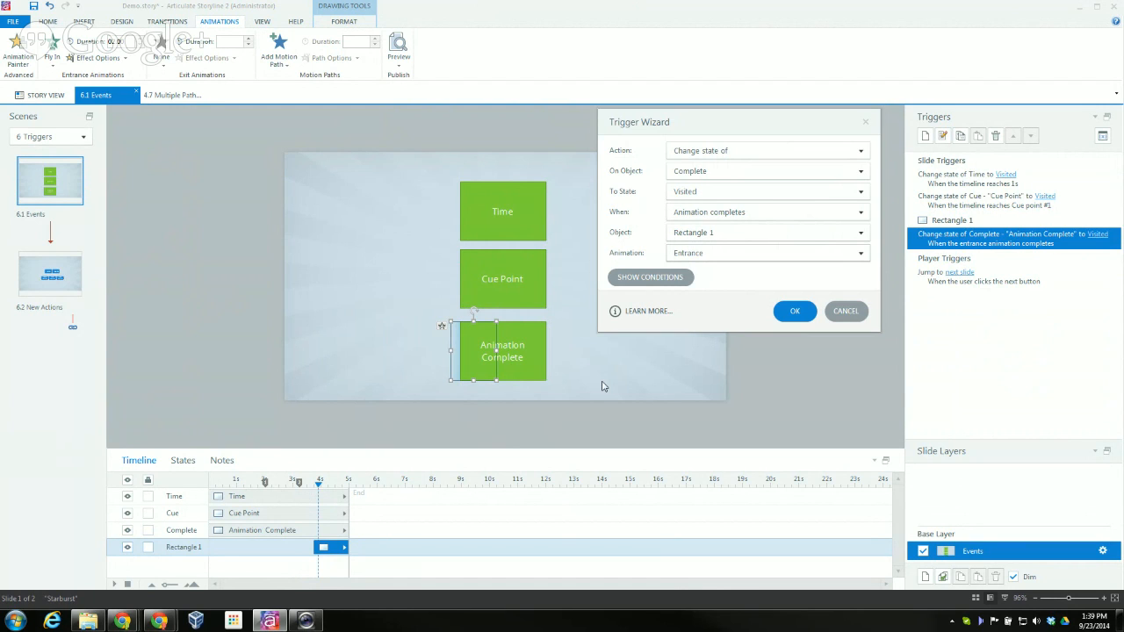
left_click(840, 317)
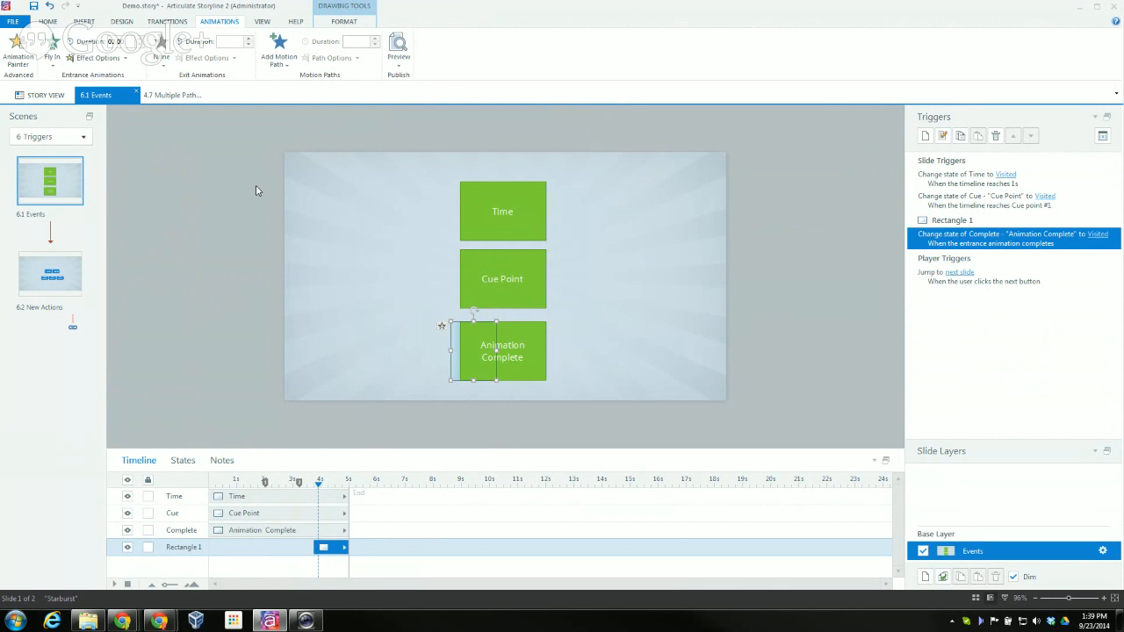
Switch to the 6.2 New Actions slide, review the trigger that disables the next button and close it without changes.
left_click(72, 273)
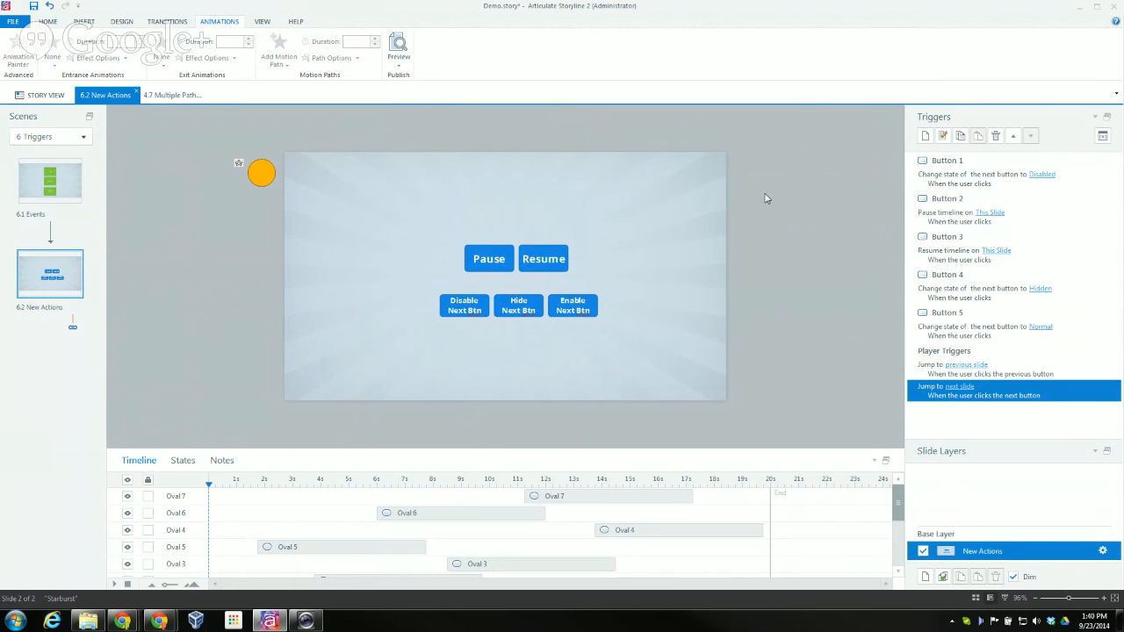
double_click(947, 173)
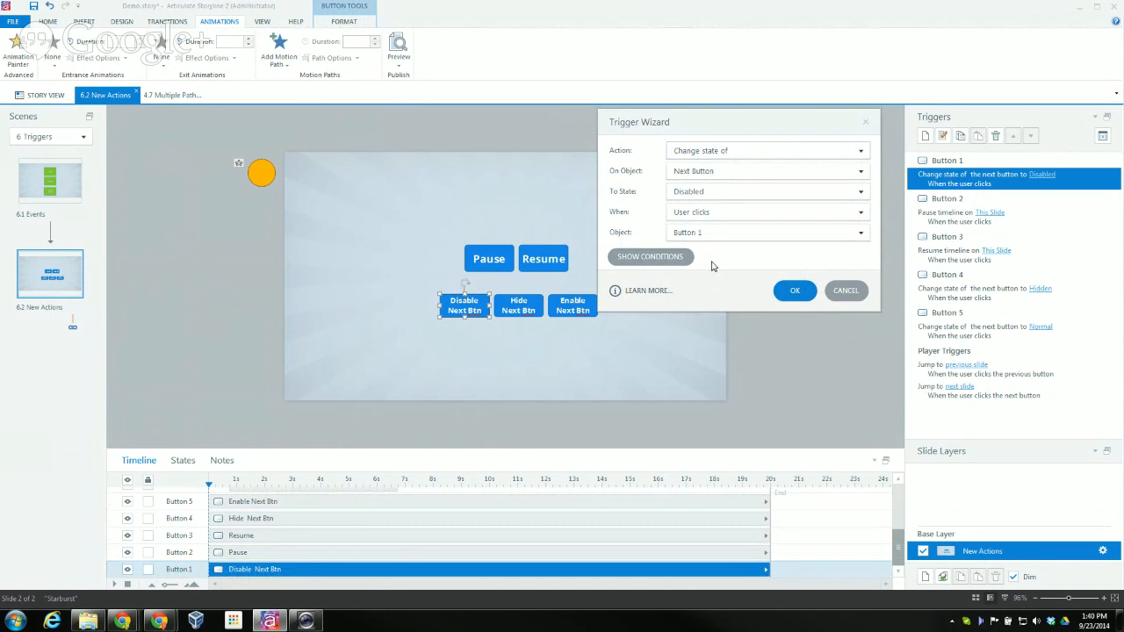
left_click(845, 291)
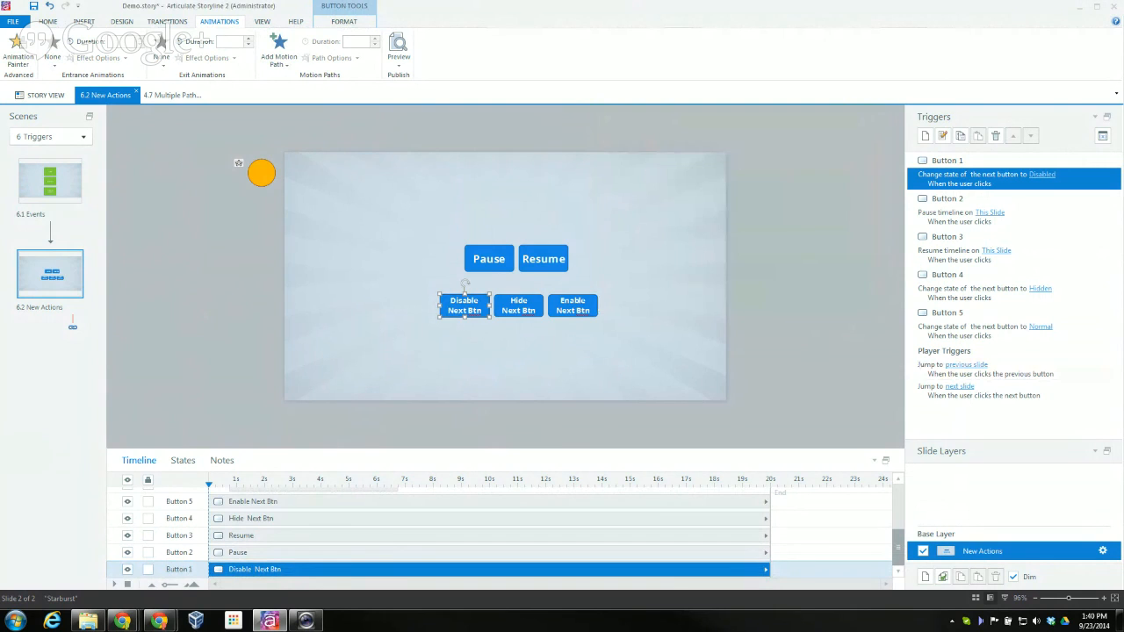
Bring the published demo back into view and test disabling, hiding and enabling the next button on its New Actions slide.
left_click_drag(1123, 268, 678, 61)
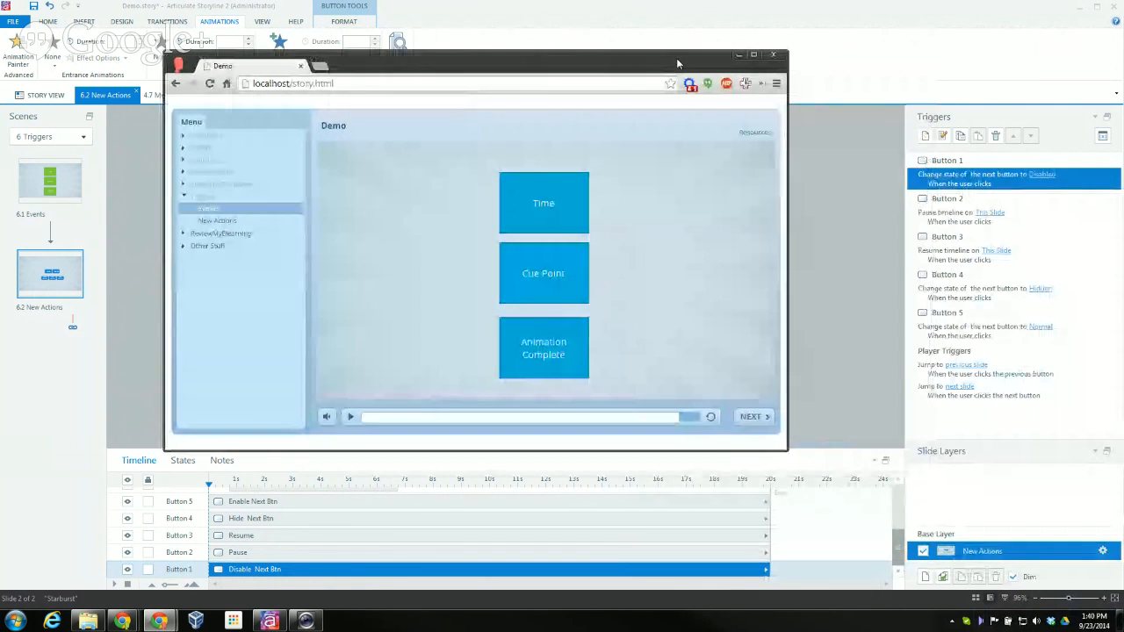
left_click(218, 222)
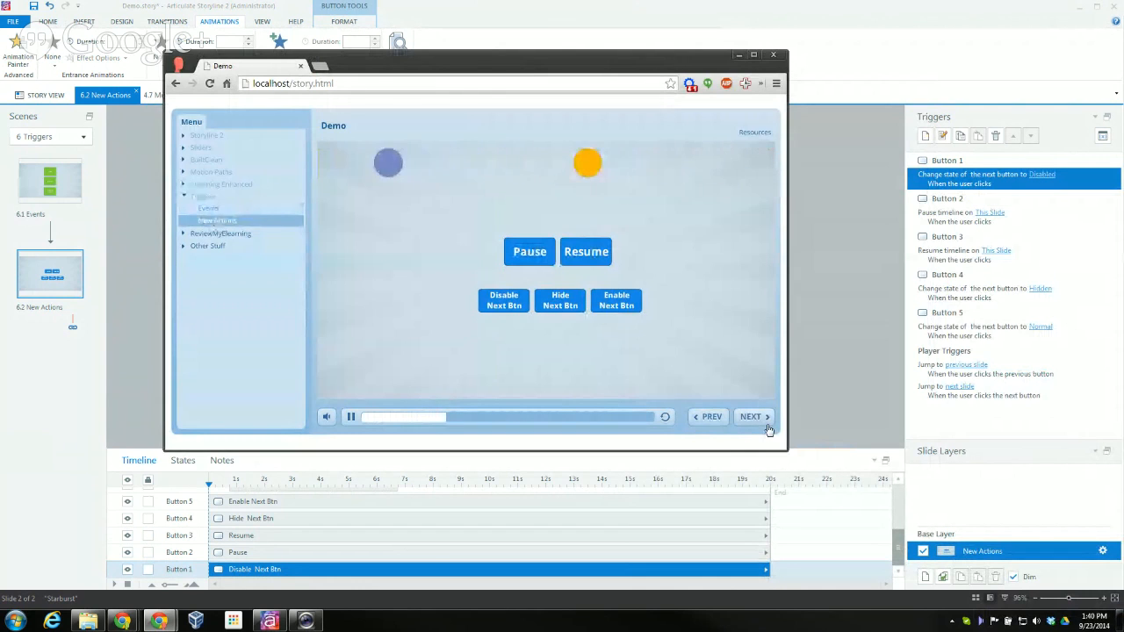
left_click(506, 304)
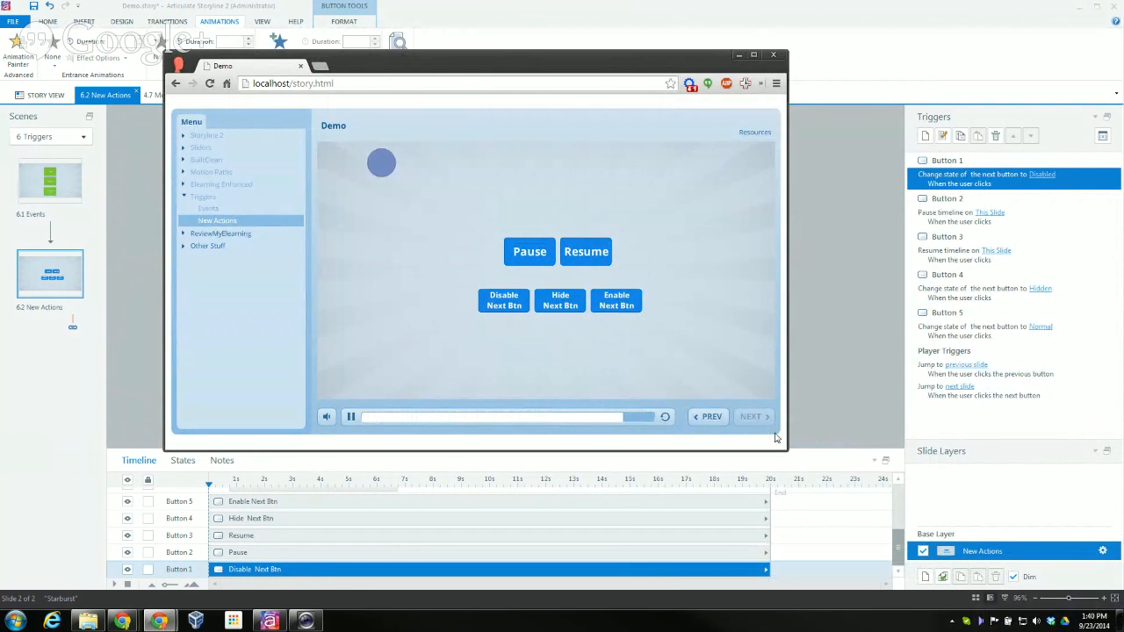
left_click(567, 307)
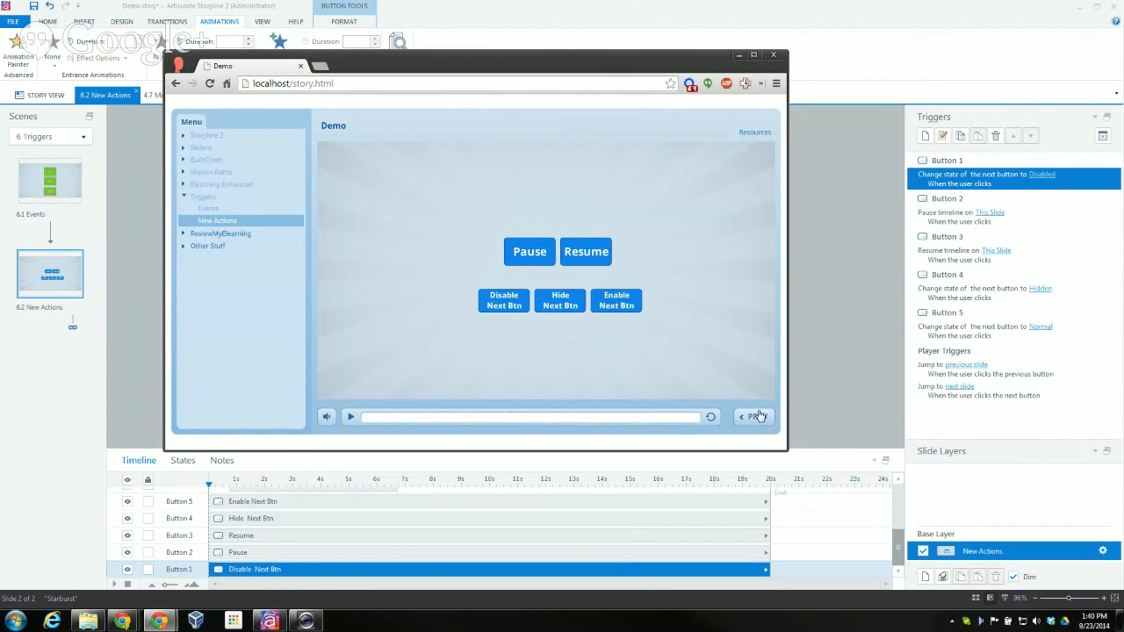
left_click(498, 306)
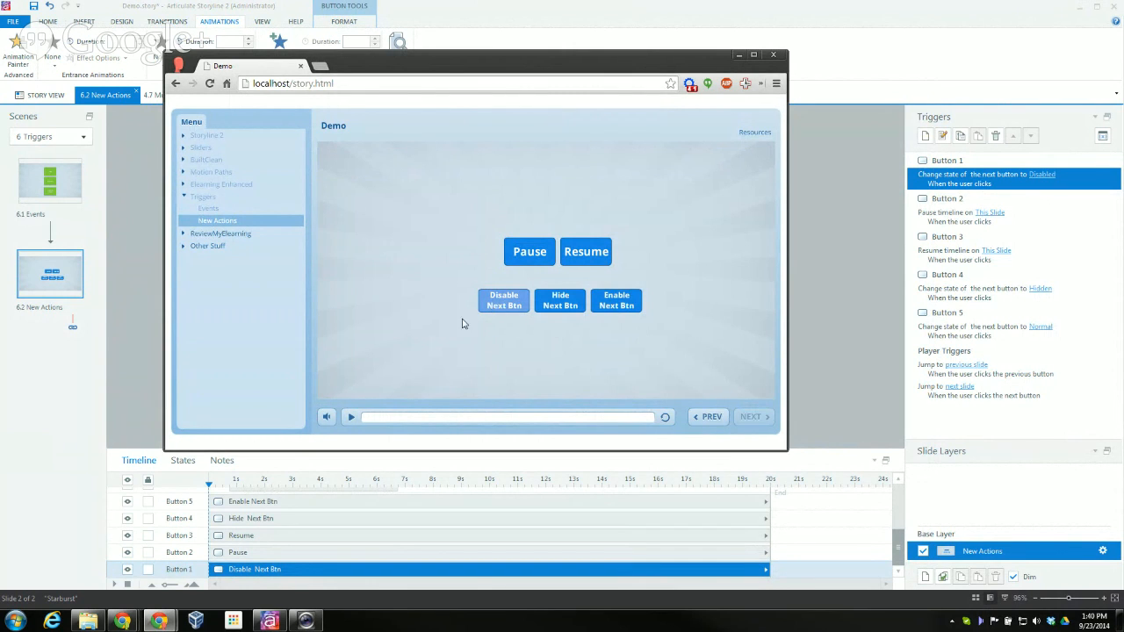
left_click(625, 302)
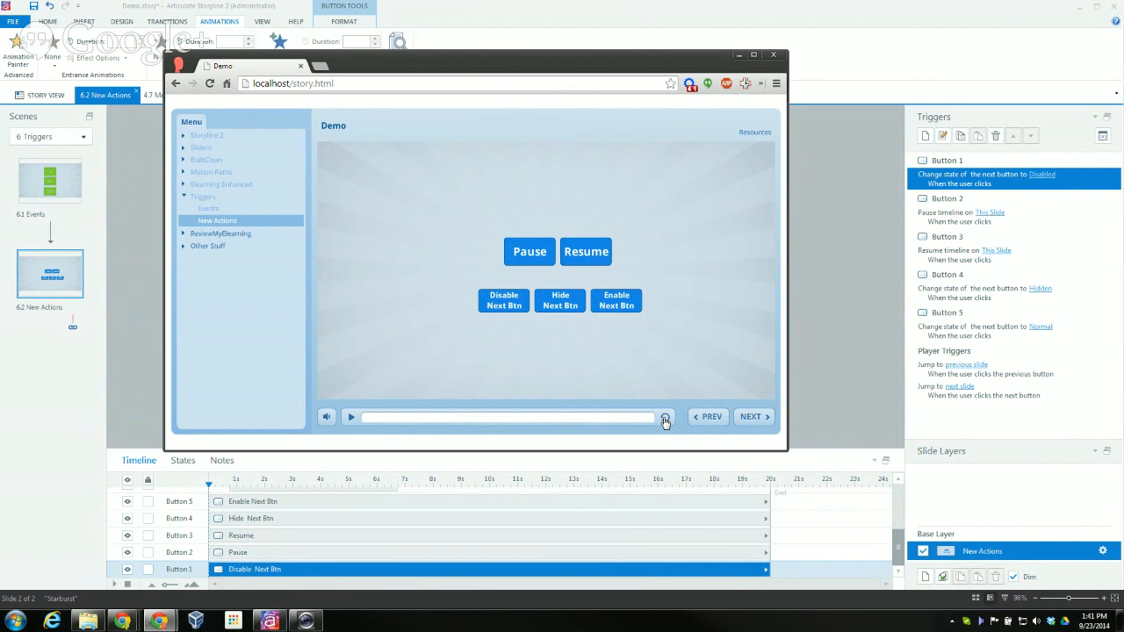
Play the demo's New Actions slide from near its start and test its Pause and Resume buttons repeatedly.
left_click(376, 421)
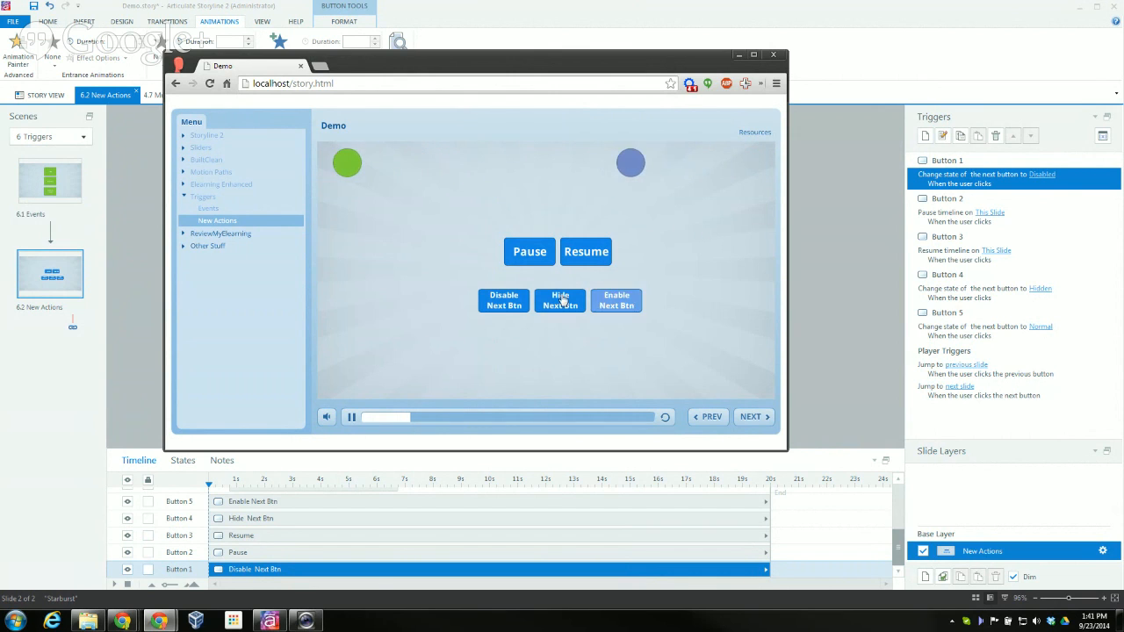
left_click(536, 260)
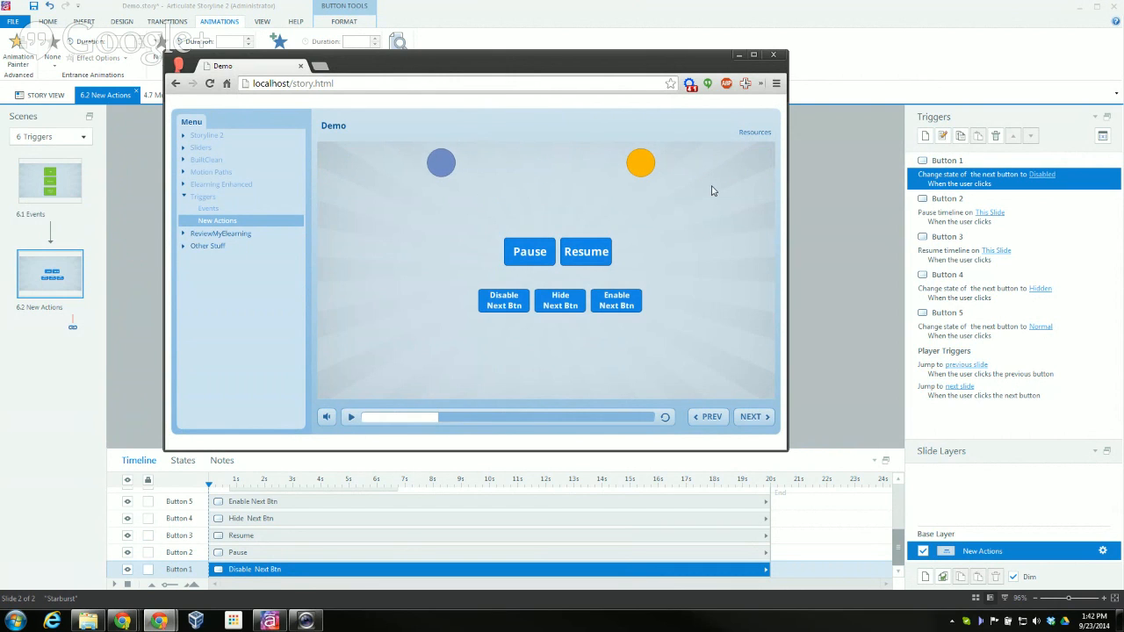
left_click(589, 259)
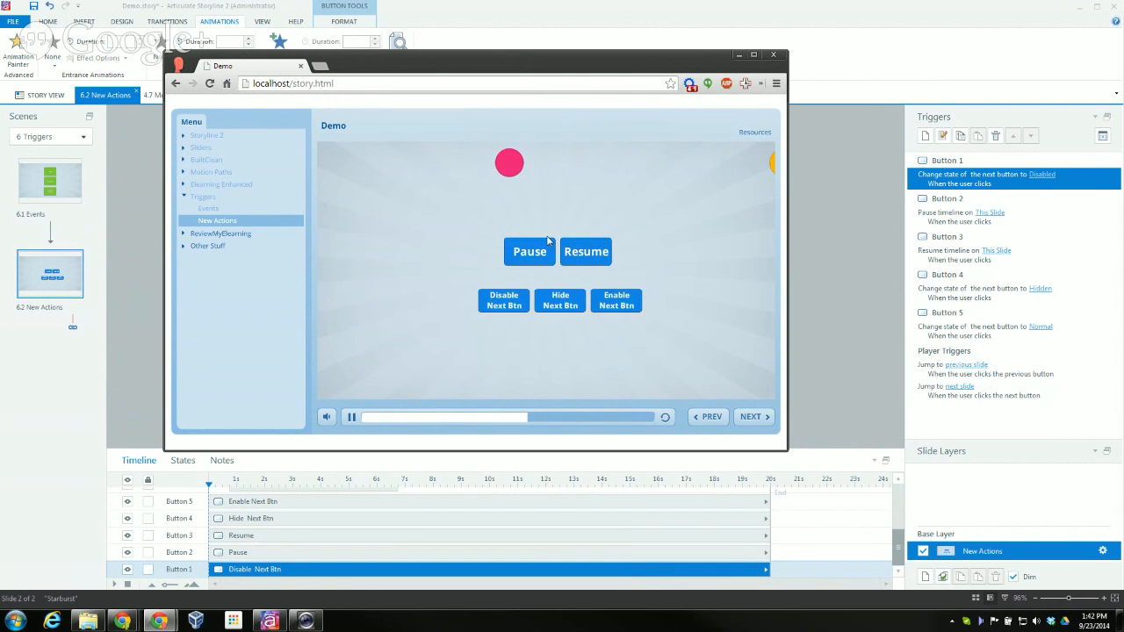
left_click(601, 254)
left_click(601, 255)
left_click(531, 254)
left_click(575, 253)
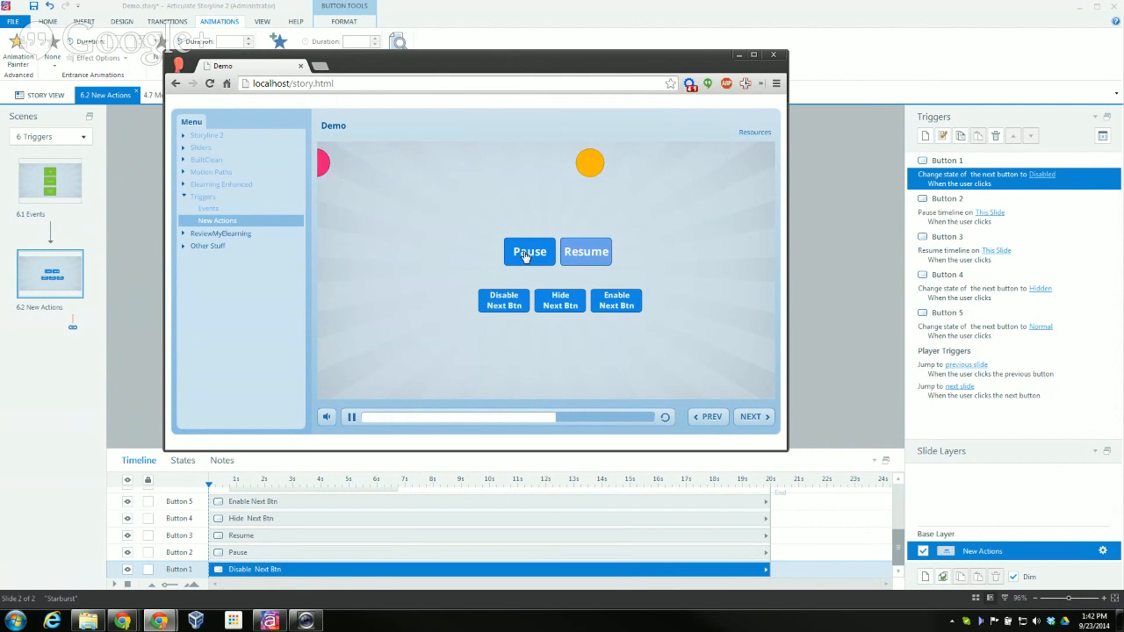
left_click(538, 259)
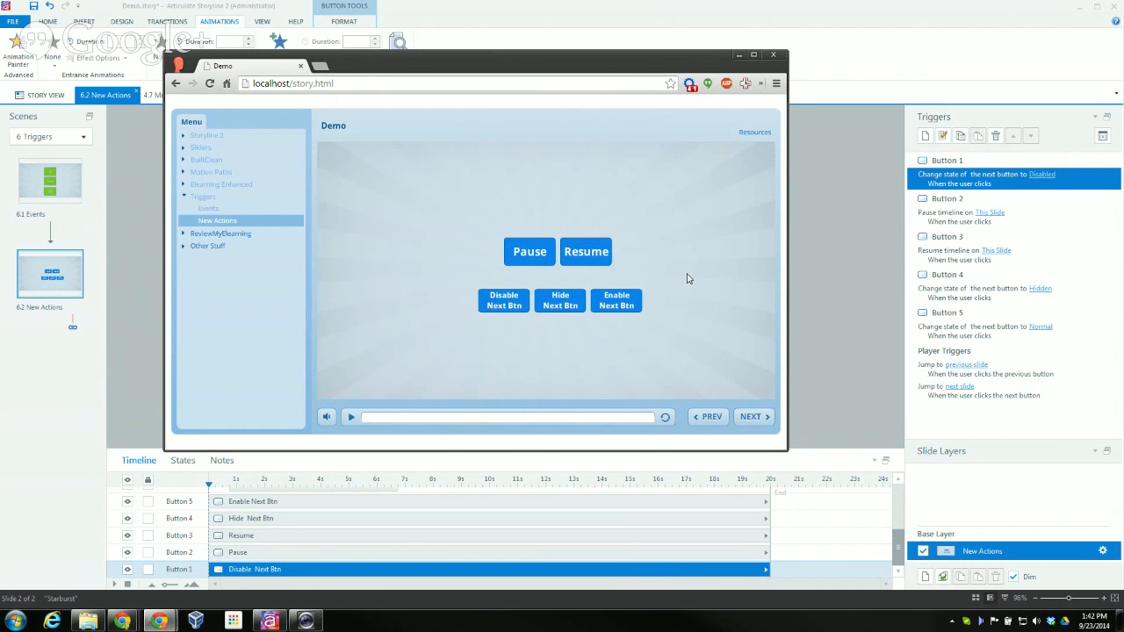
Return to the editor, review the objects available in the Hide Next Btn trigger, including the player buttons, and close it without changes.
left_click_drag(665, 67, 1123, 66)
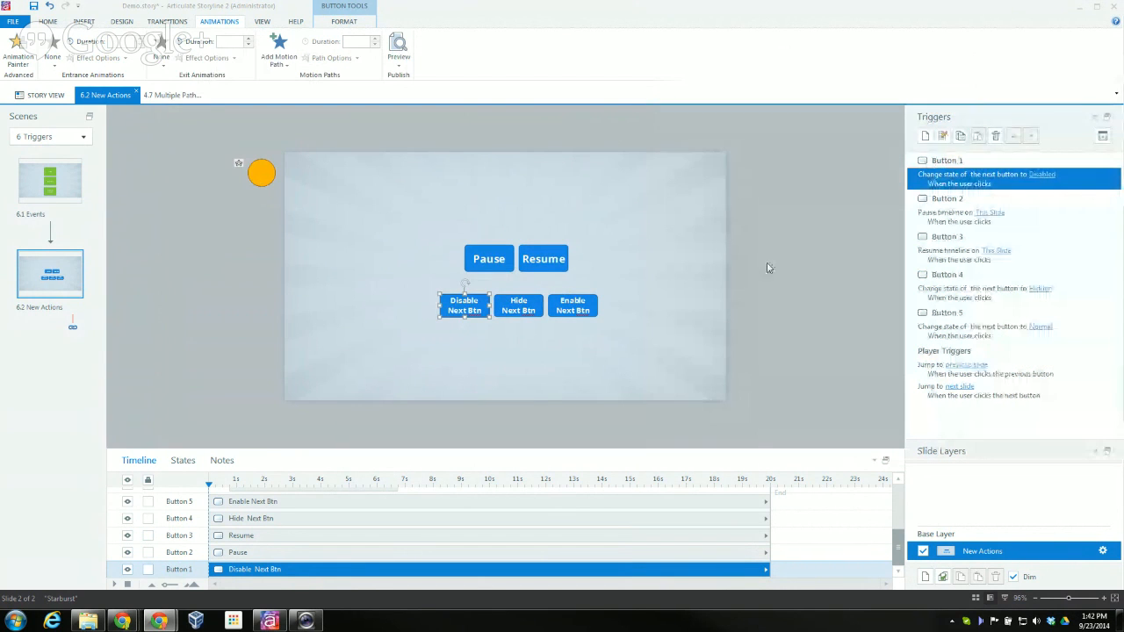
double_click(936, 294)
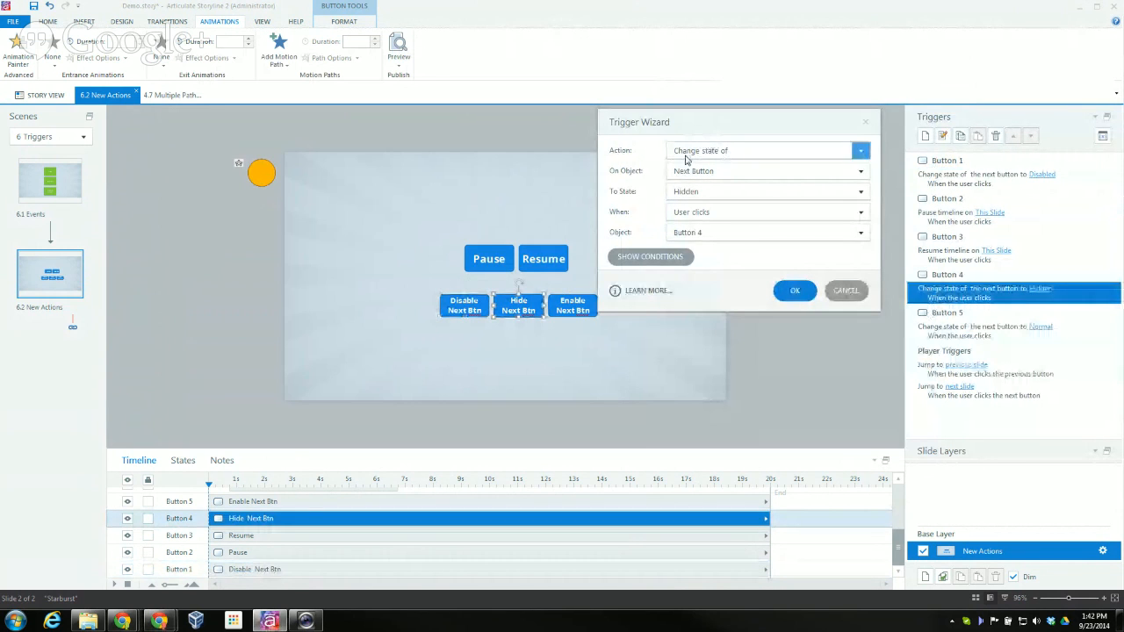
left_click(863, 172)
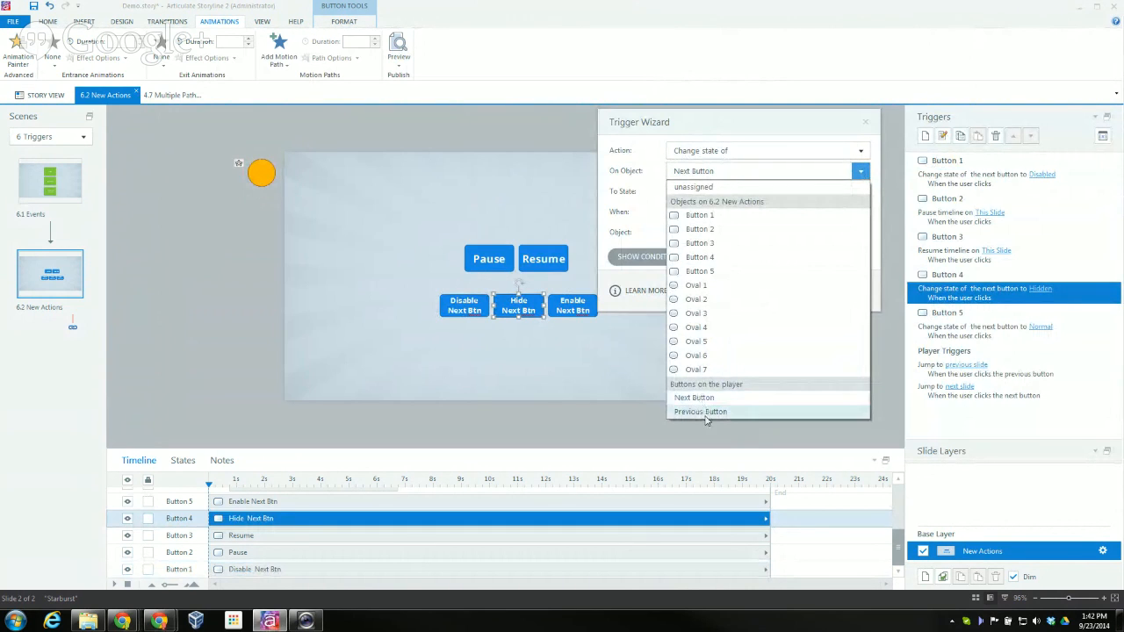
left_click(726, 132)
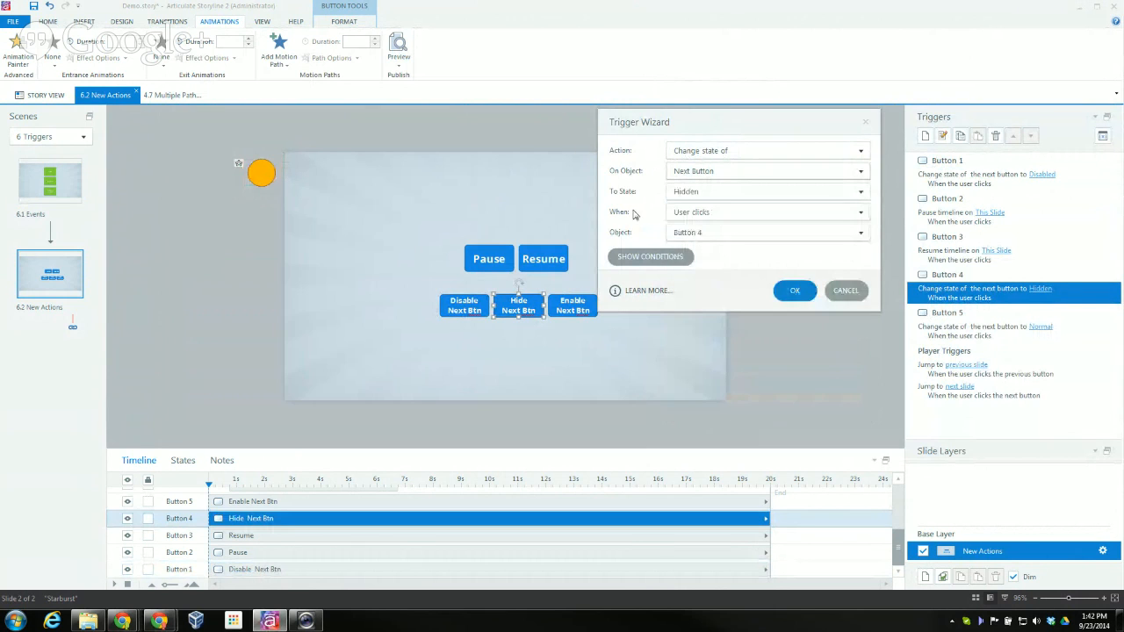
left_click(846, 291)
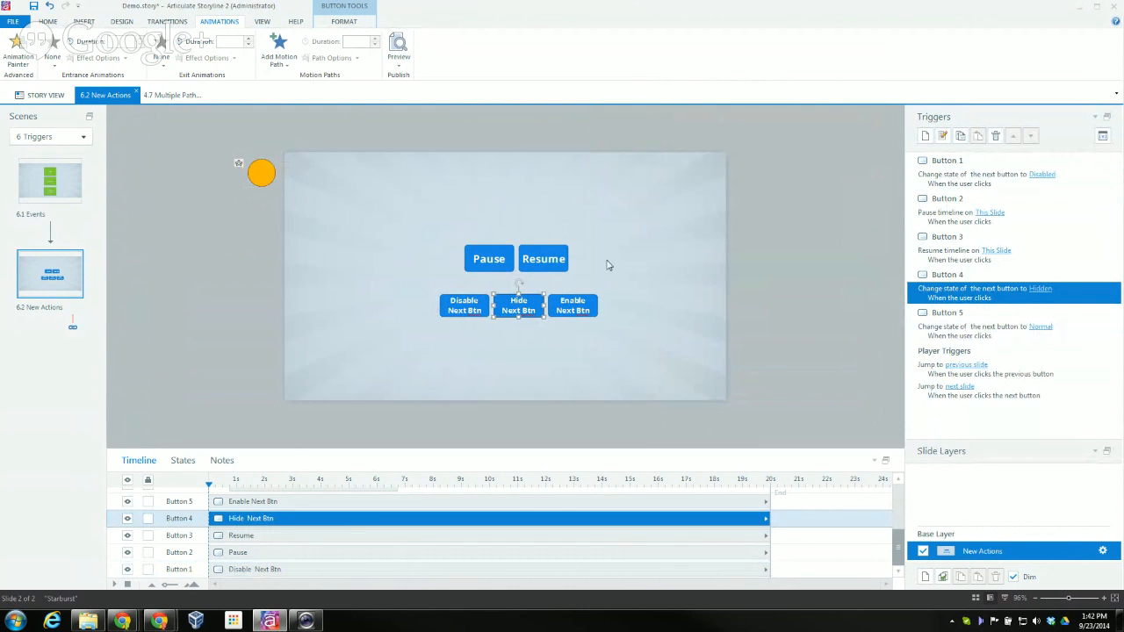
Review the Resume button's trigger and the list of available trigger actions, including the timeline ones, and close it without changes.
left_click(567, 246)
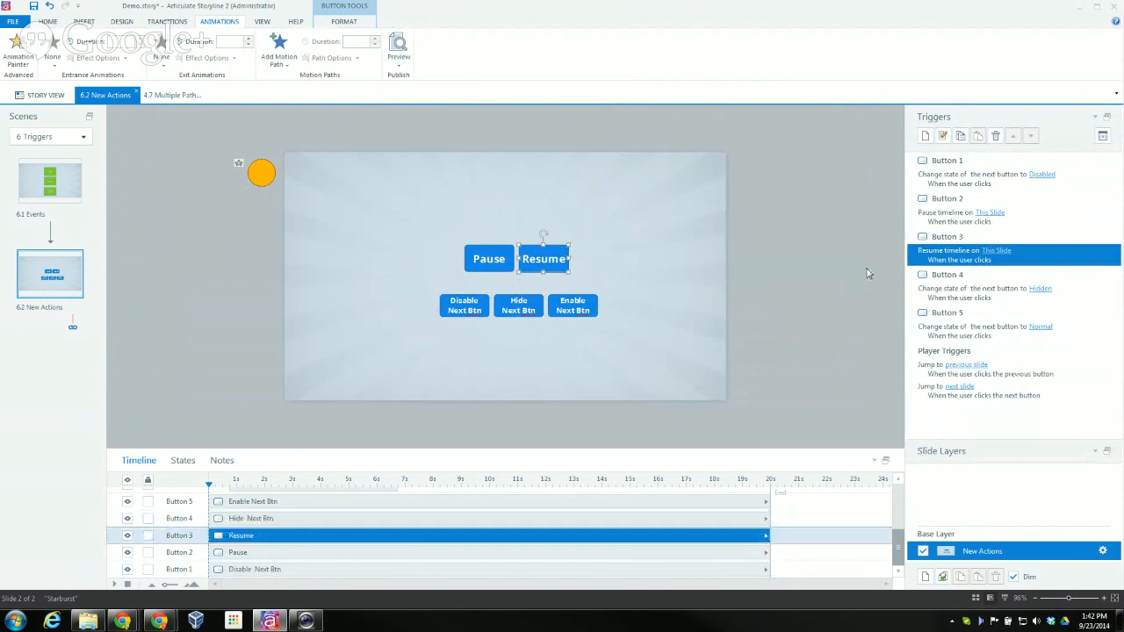
double_click(938, 260)
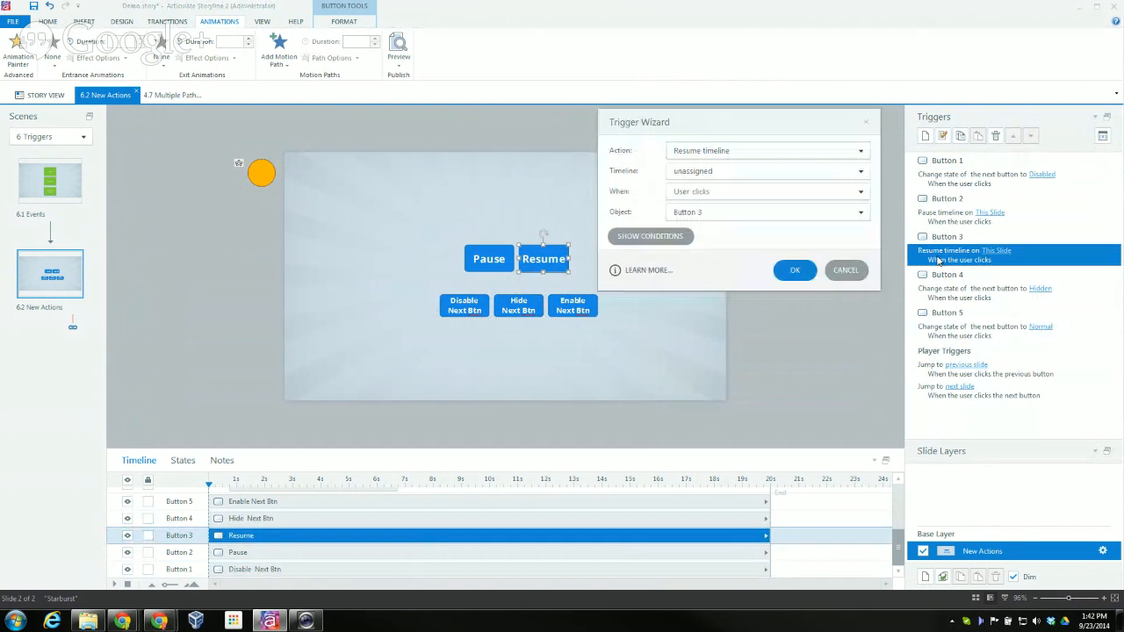
left_click(861, 151)
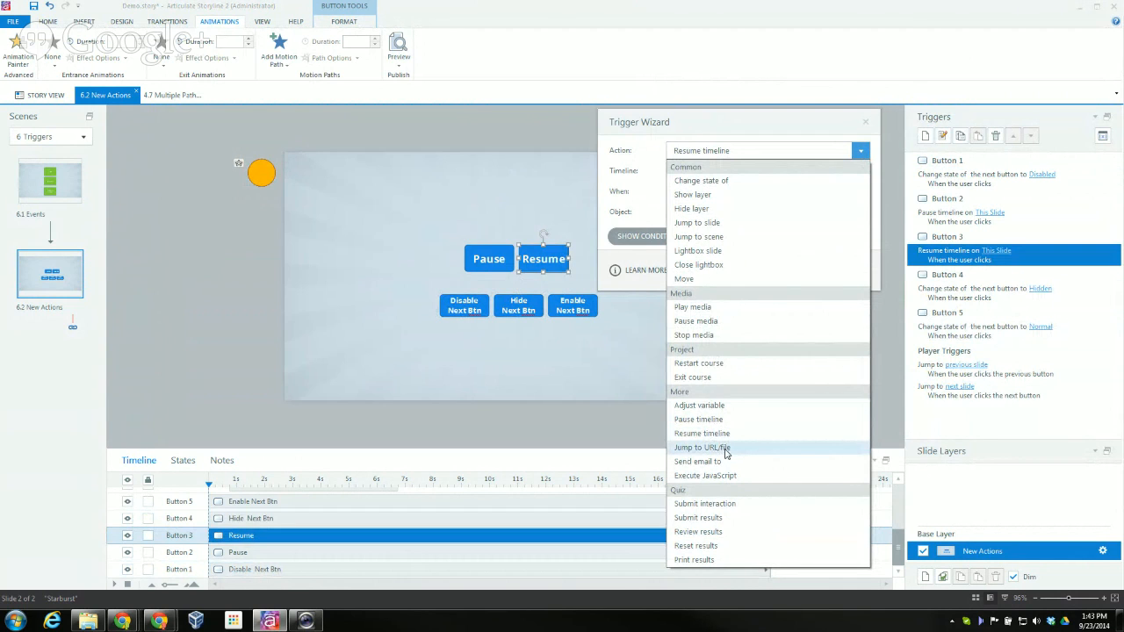
left_click(802, 126)
left_click(865, 122)
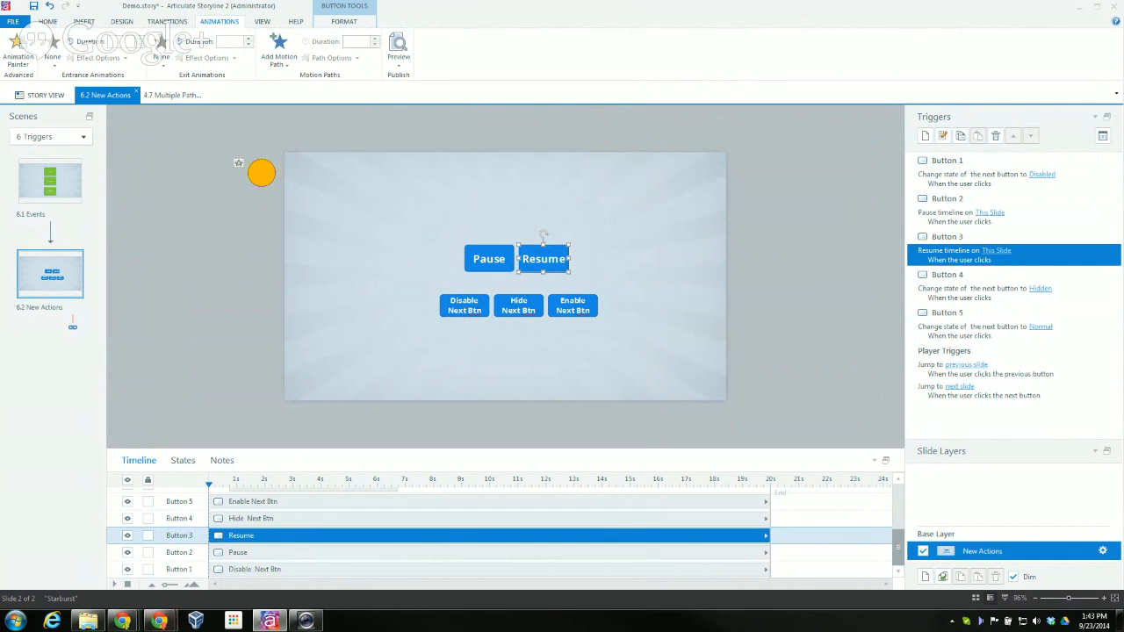
Bring the published demo into view, page through its ReviewMyElearning slides up to Comment List, and return to the editor.
left_click(158, 621)
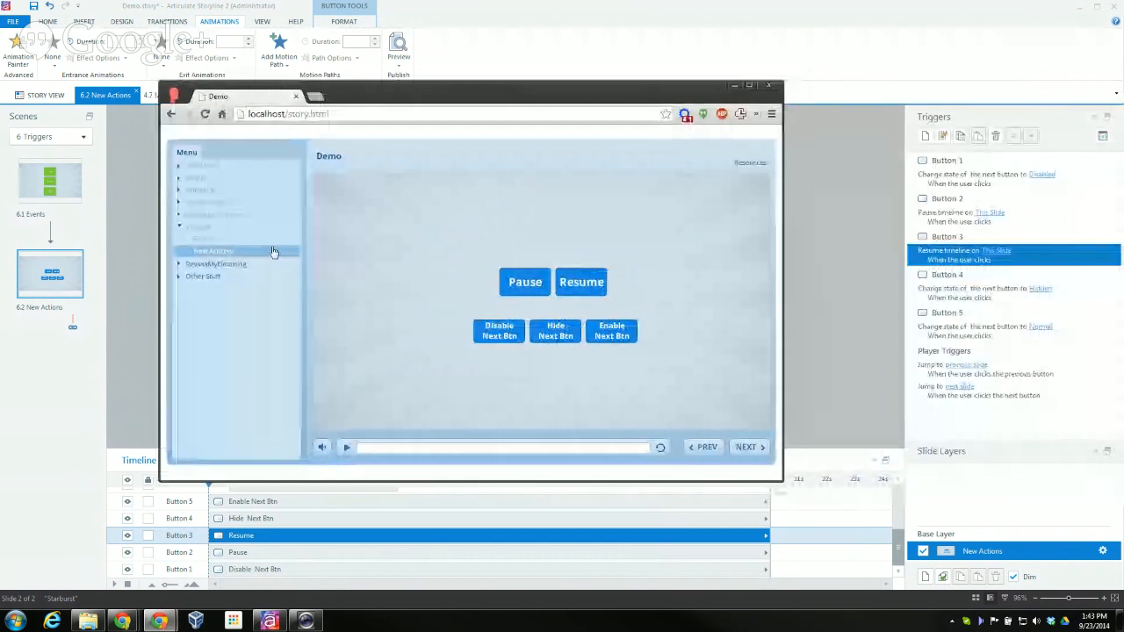
left_click(195, 265)
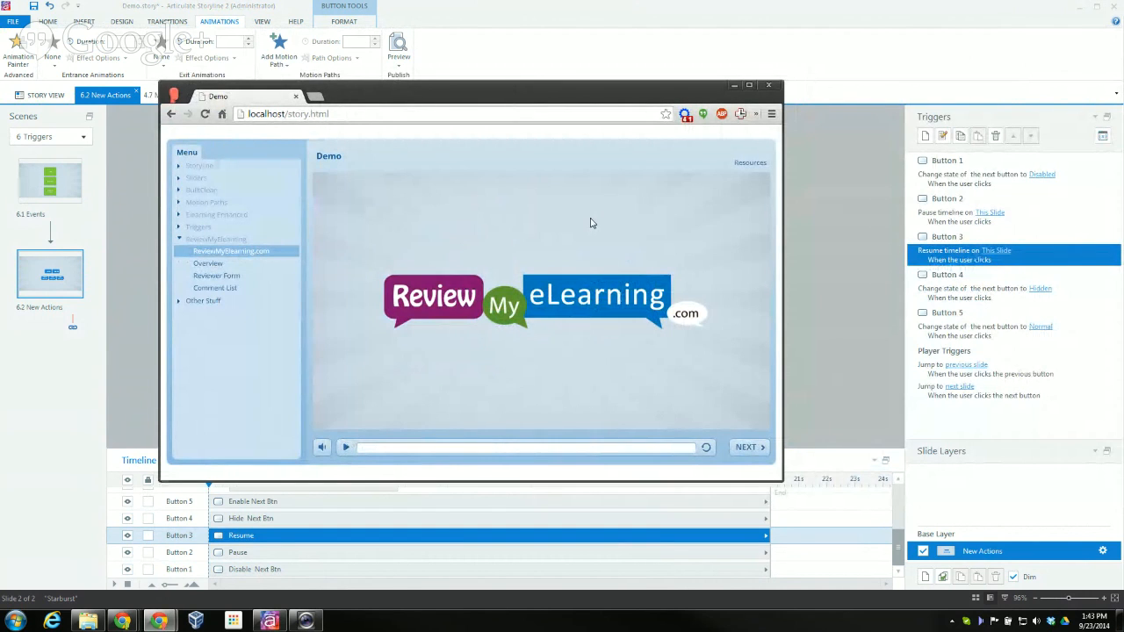
left_click(747, 448)
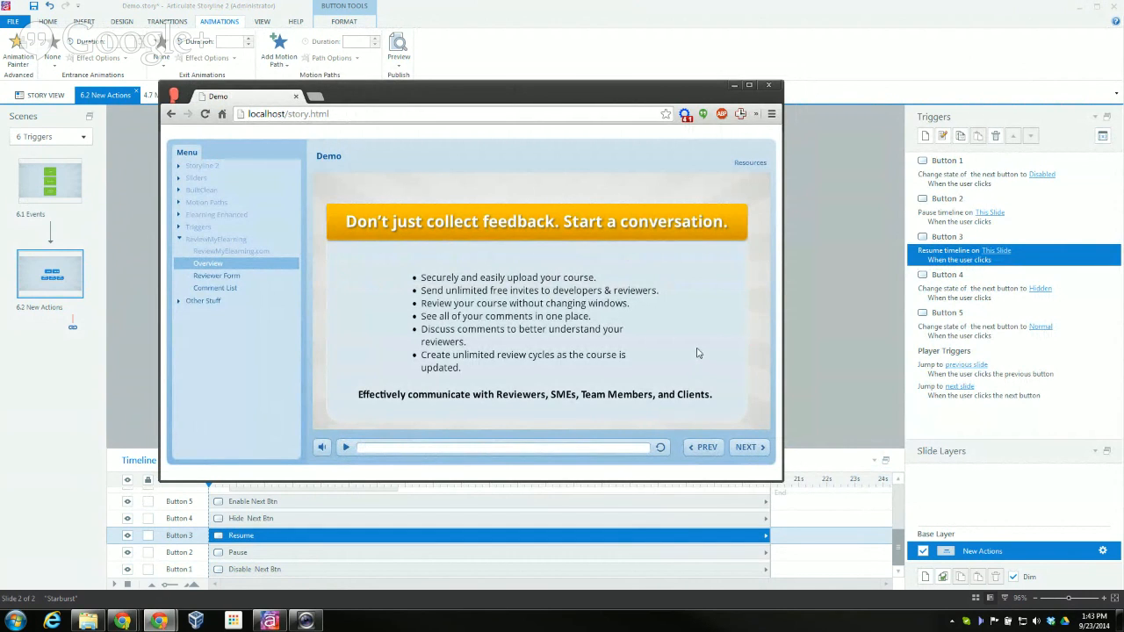
left_click(747, 448)
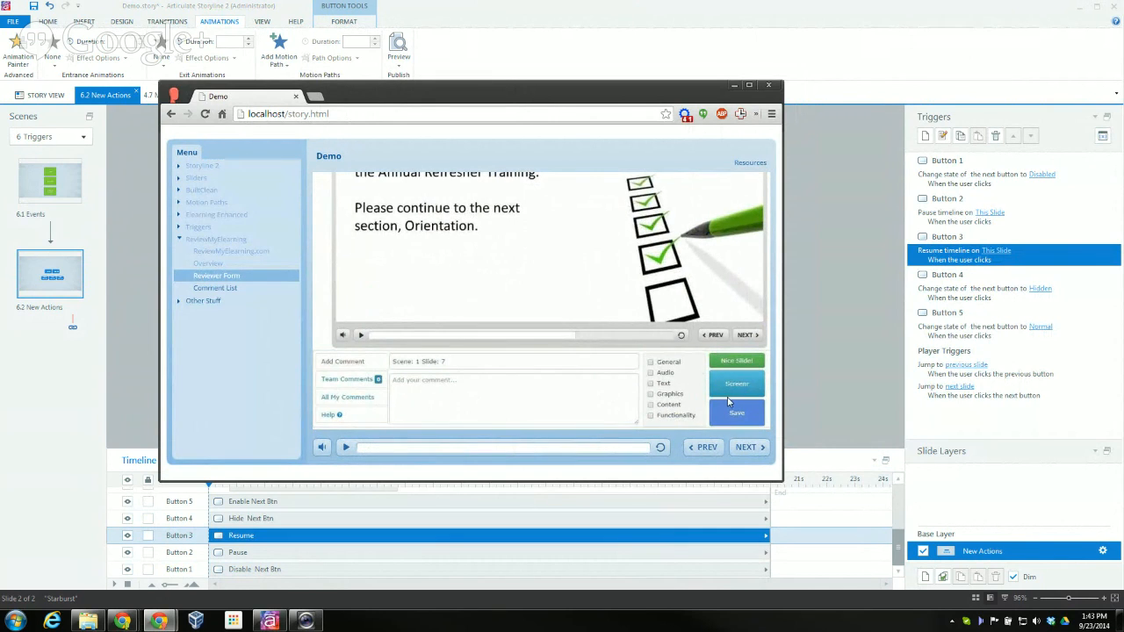
left_click(743, 451)
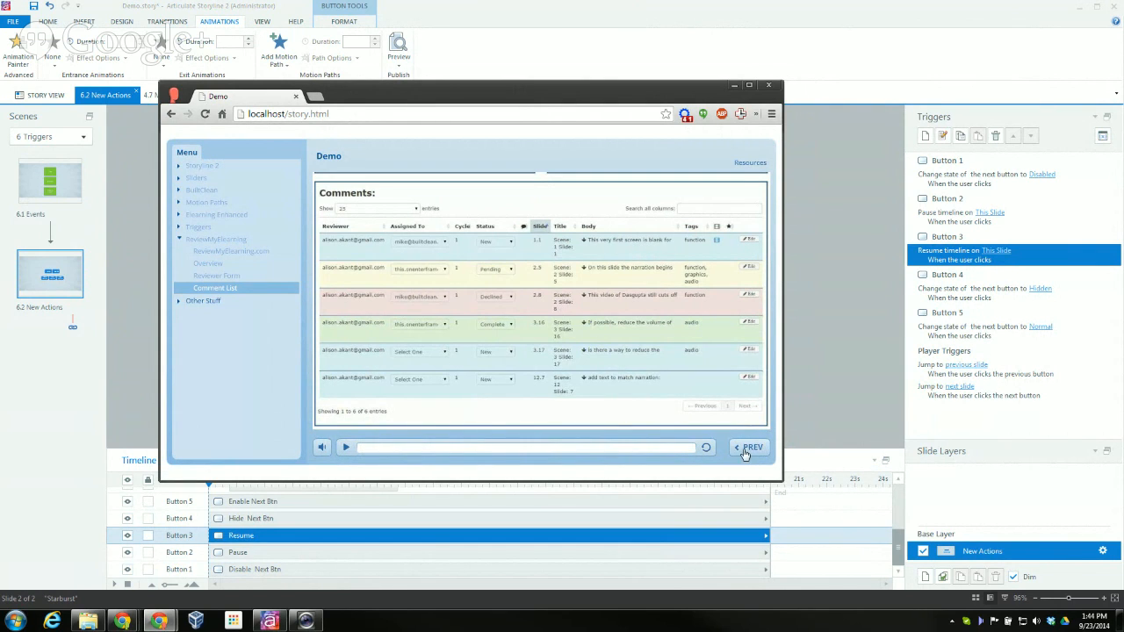
left_click_drag(654, 100, 1123, 166)
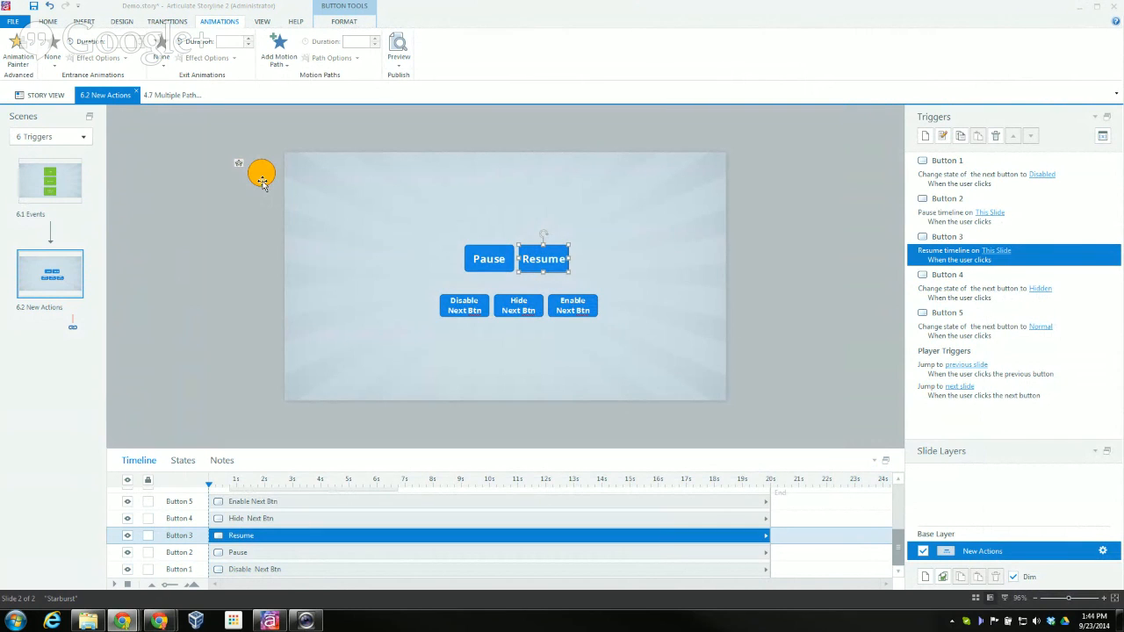
Move the frontmost orange circle from off the slide to a spot above and left of the Pause button.
left_click_drag(262, 182, 396, 237)
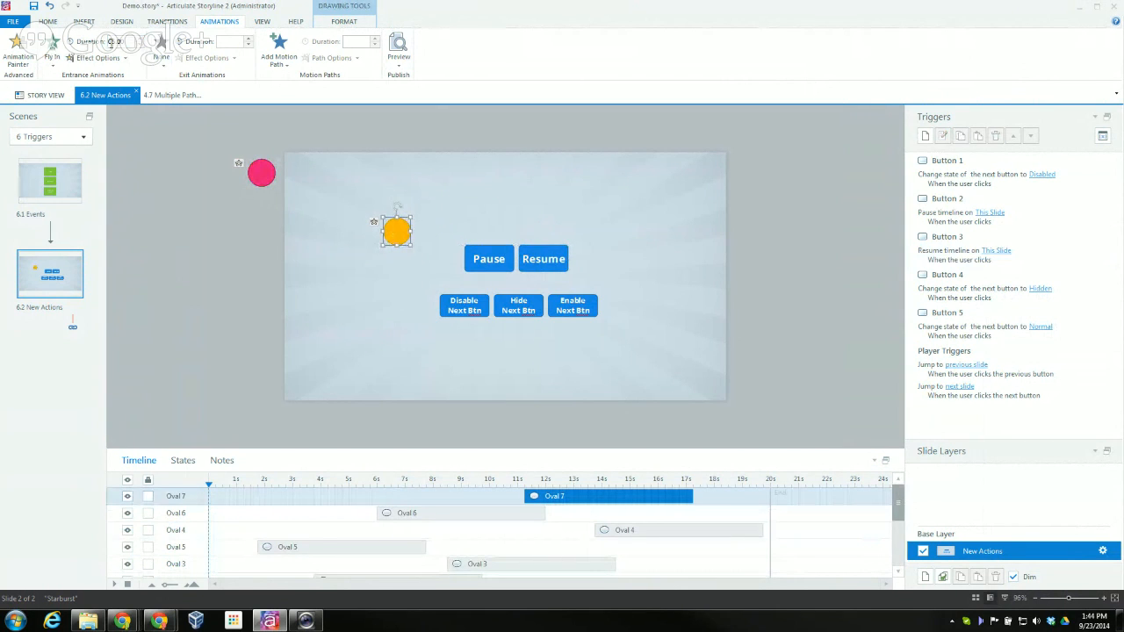
left_click(139, 48)
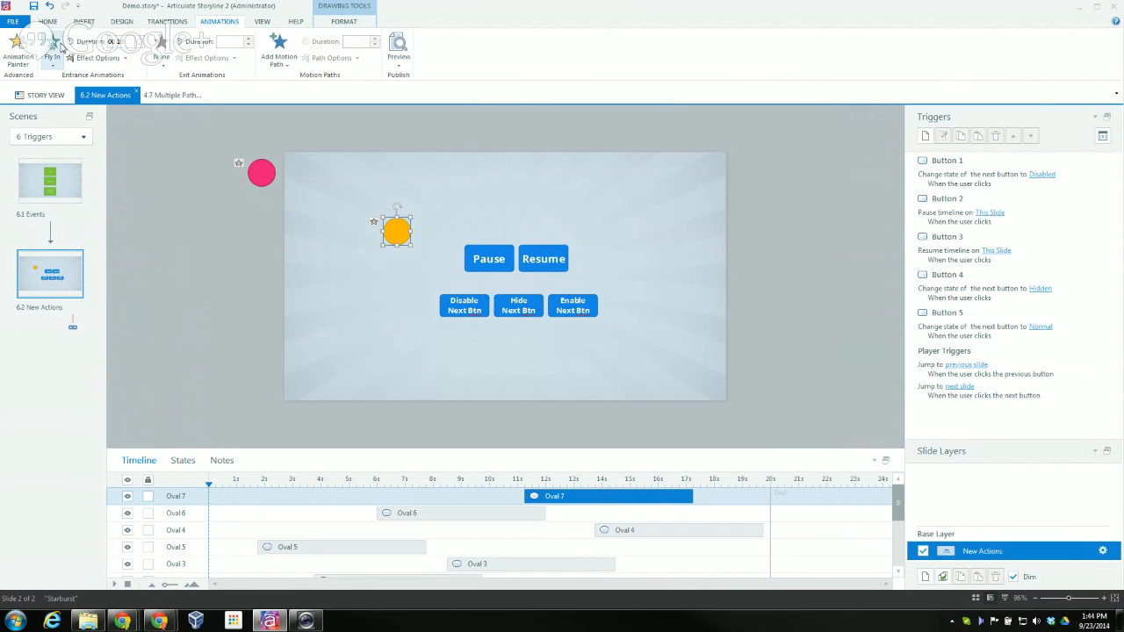
left_click(176, 284)
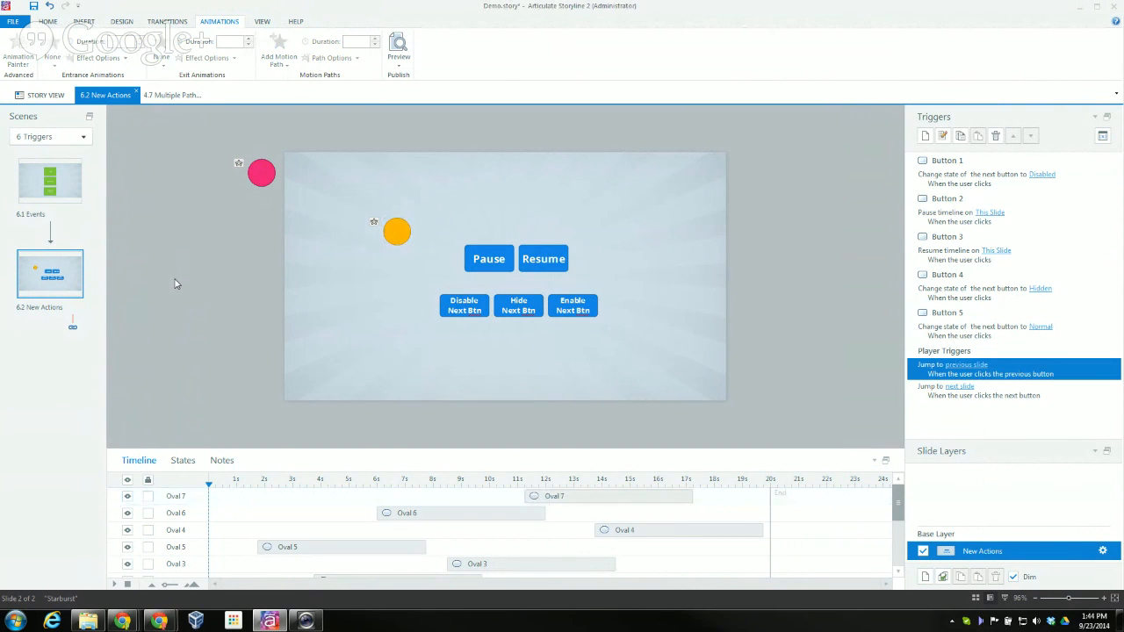
Add a straight downward line motion path to the orange circle on the slide.
left_click(92, 24)
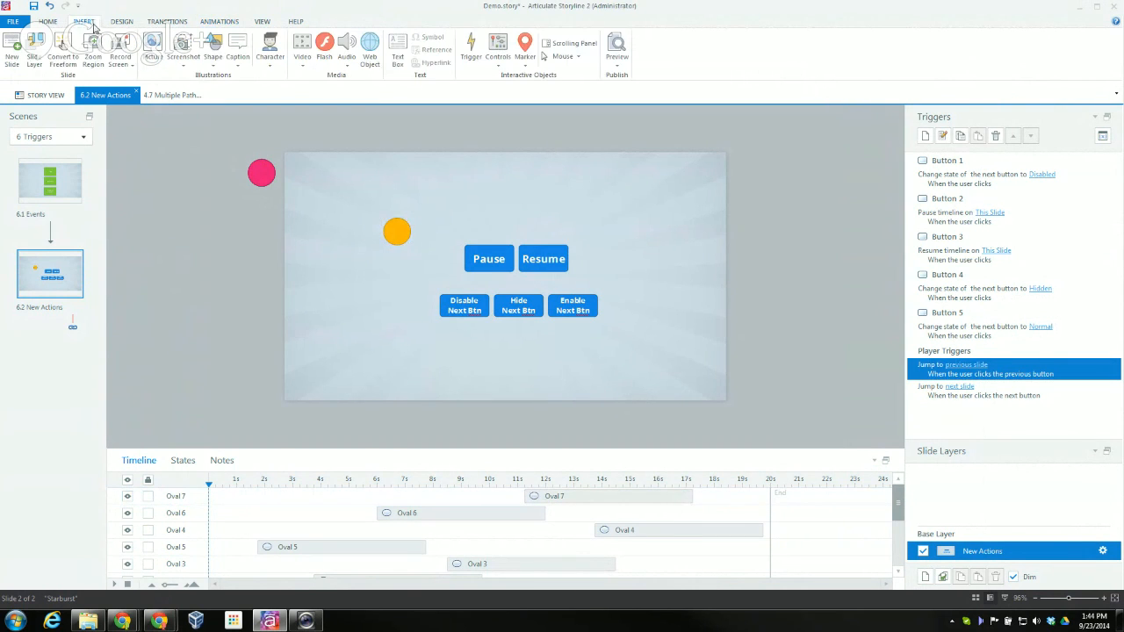
left_click(396, 231)
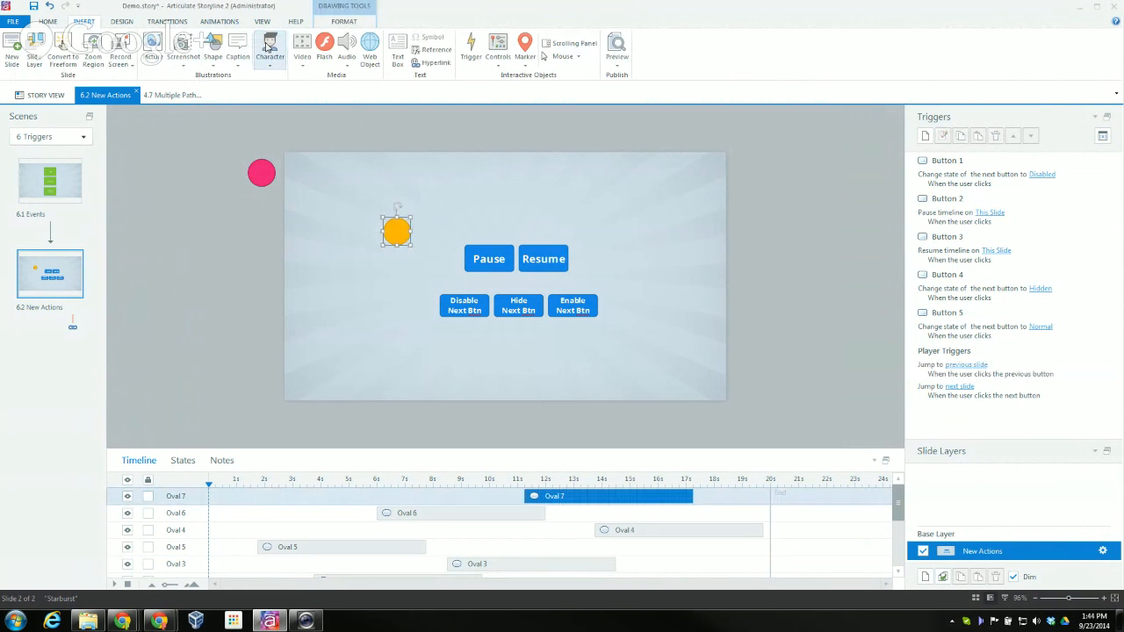
left_click(233, 23)
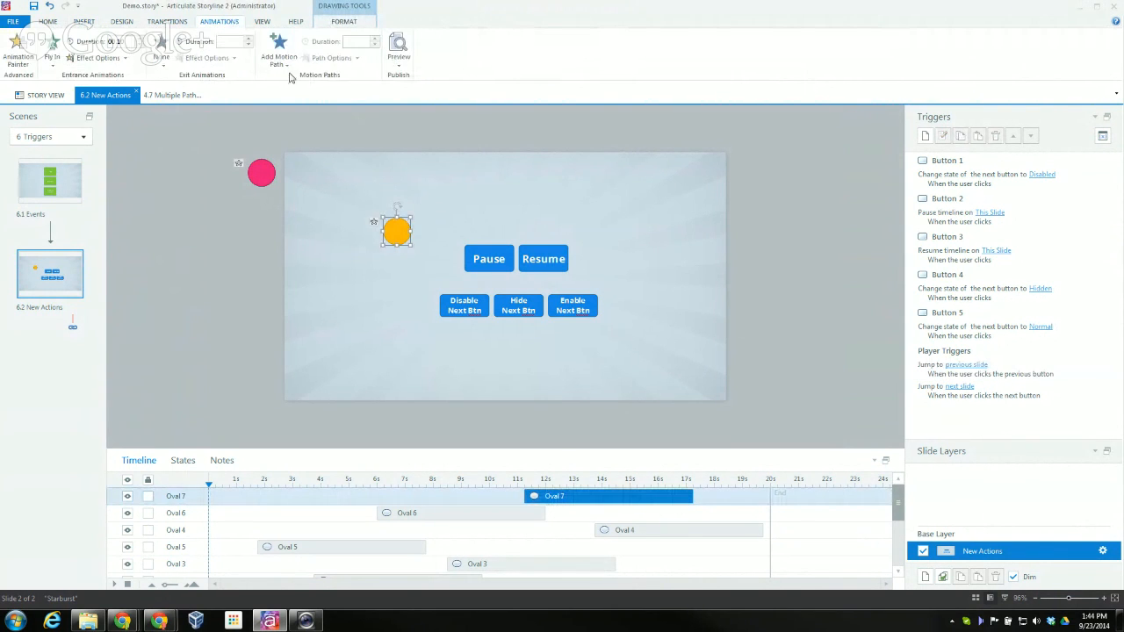
left_click(278, 53)
left_click(284, 136)
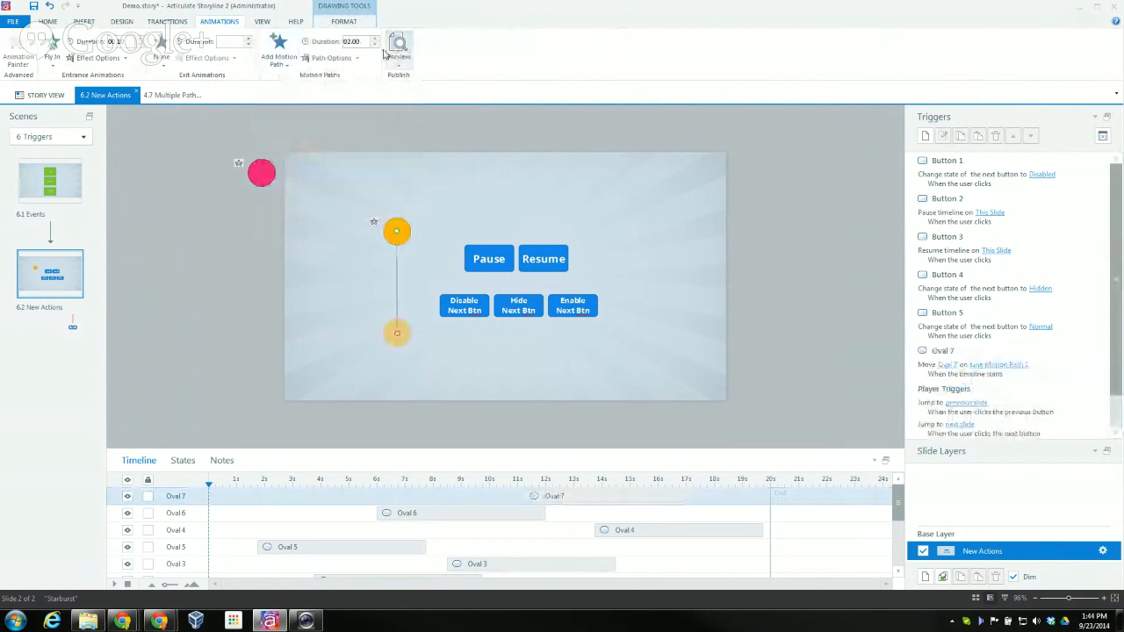
Shorten the orange circle's line motion path duration to 00.10.
left_click(376, 45)
left_click(376, 45)
left_click(376, 44)
left_click(375, 45)
left_click(376, 45)
left_click(376, 44)
left_click(376, 44)
left_click(376, 45)
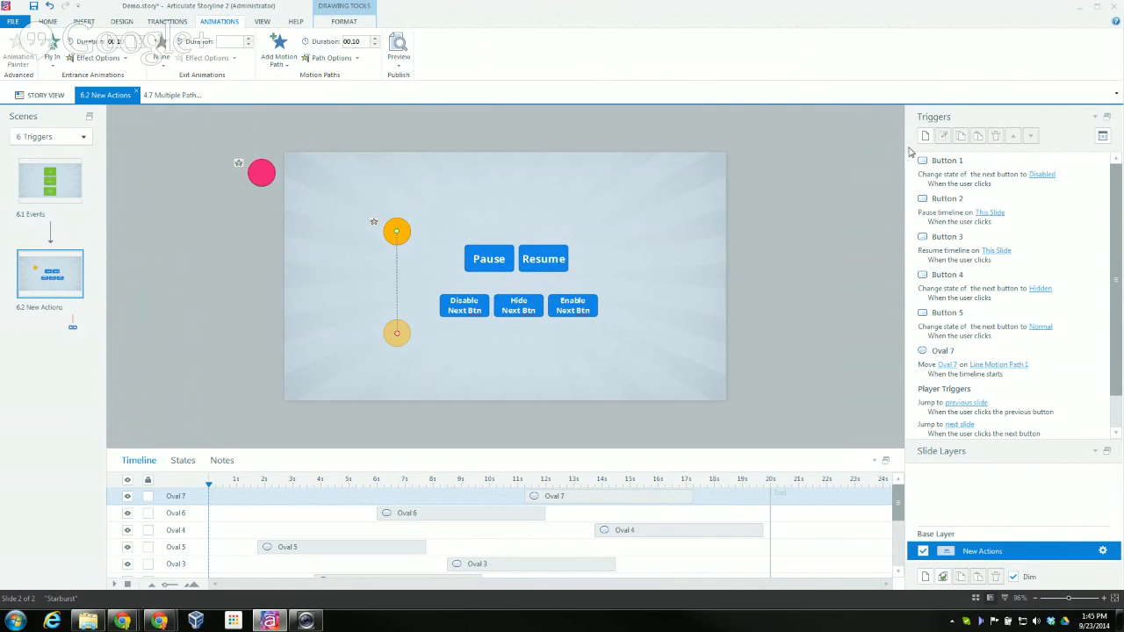
Switch the editor to the 8 Other Stuff scene.
left_click(122, 620)
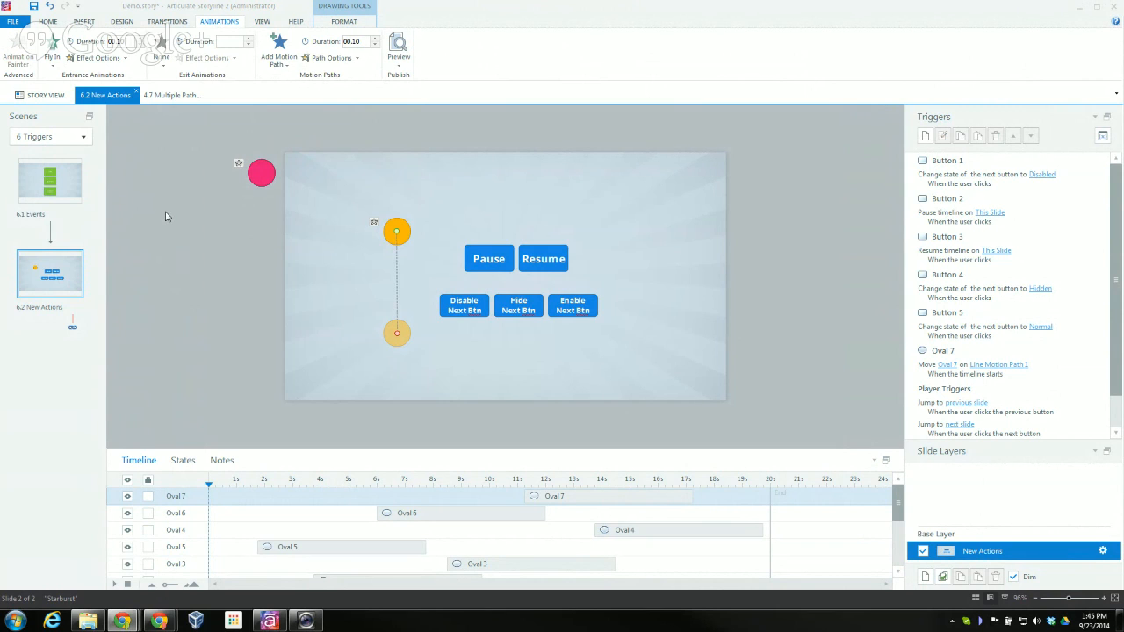
left_click(84, 138)
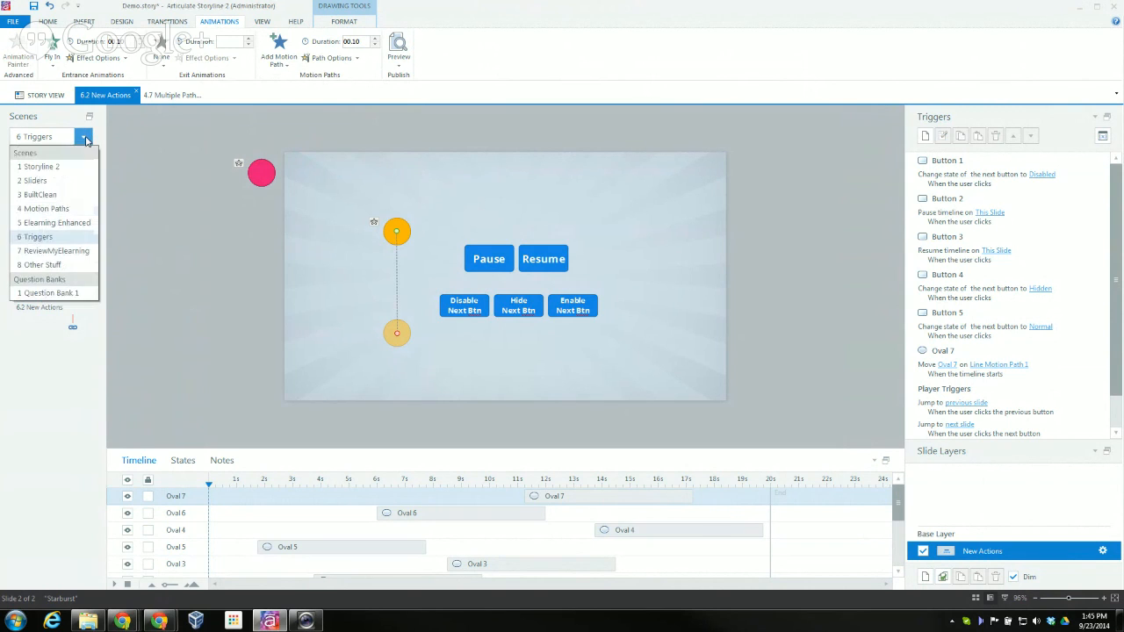
left_click(53, 264)
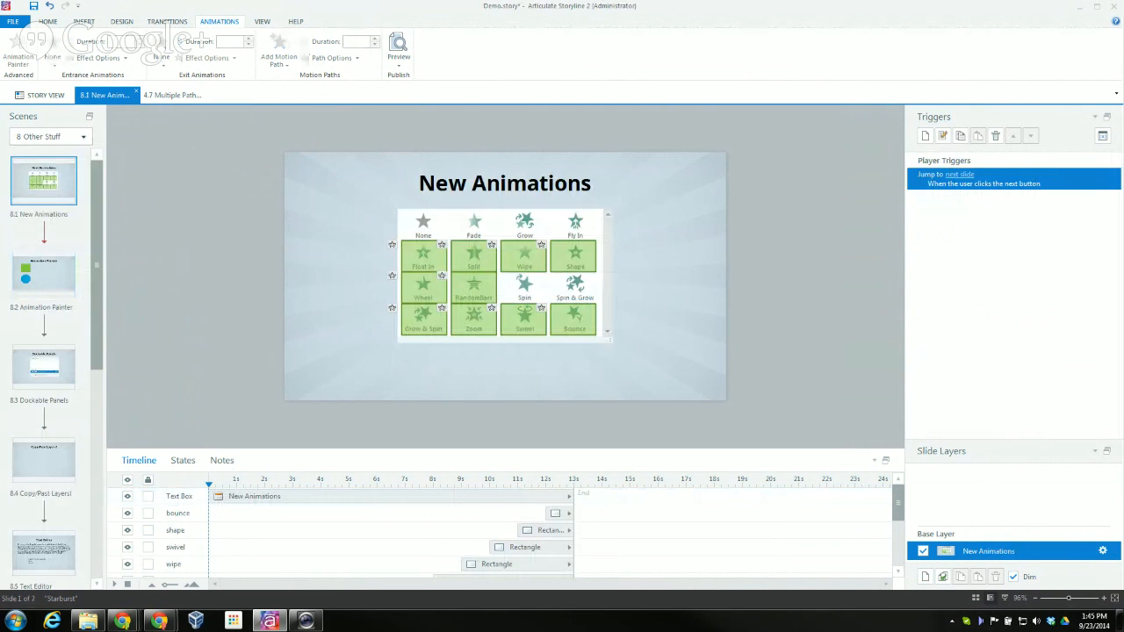
Bring the published demo back, replay its New Animations slide from near the start, and return to the editor.
left_click(159, 621)
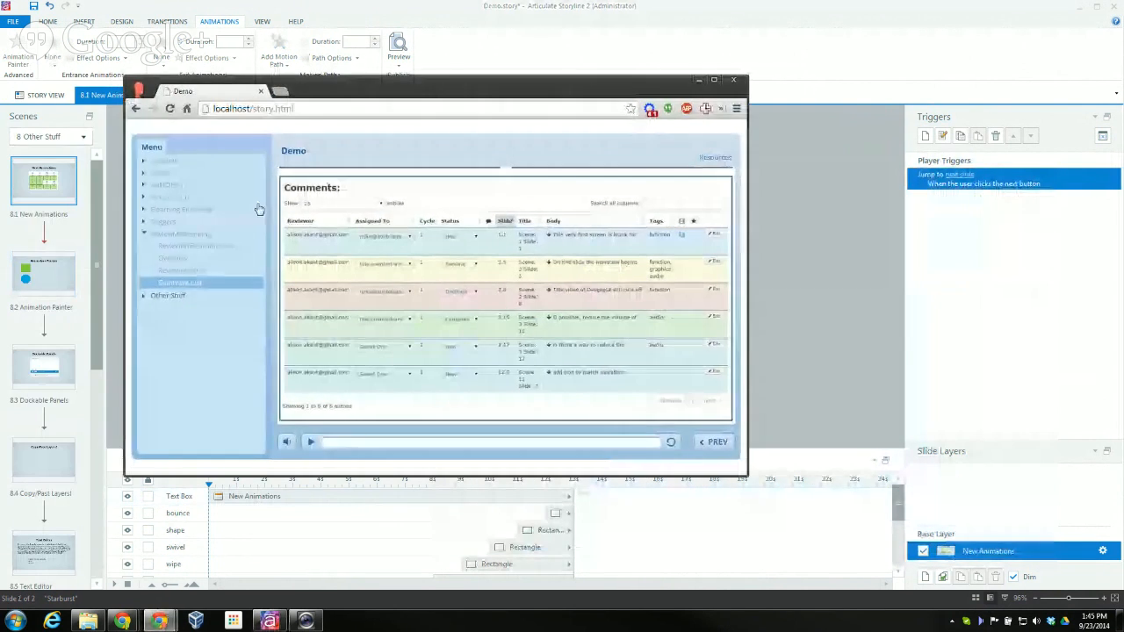
left_click(171, 299)
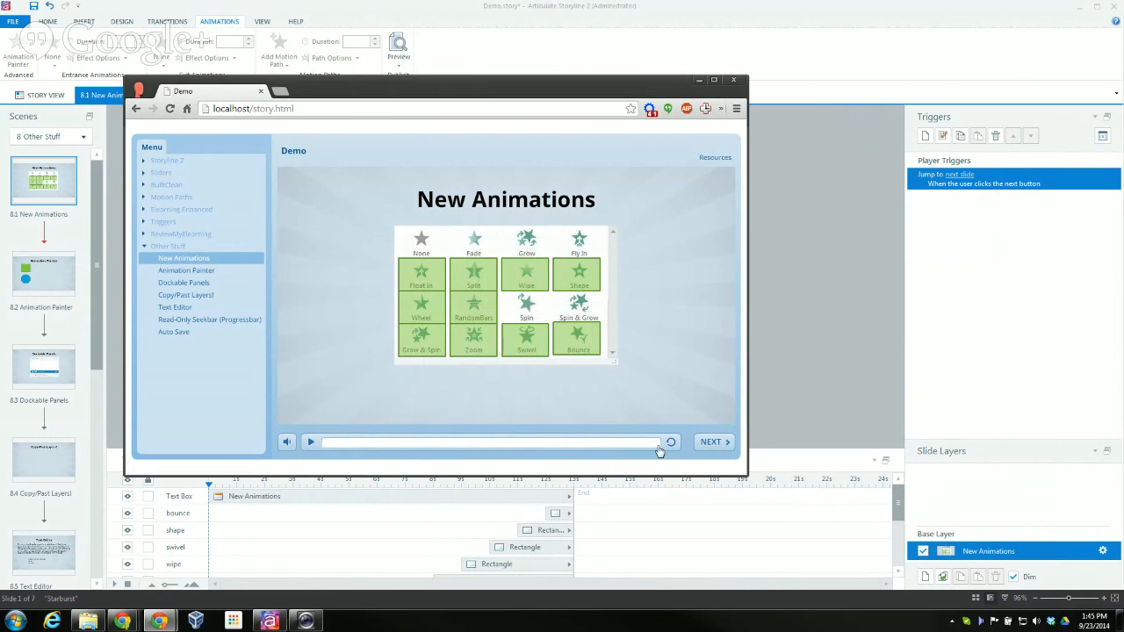
left_click_drag(650, 441, 373, 438)
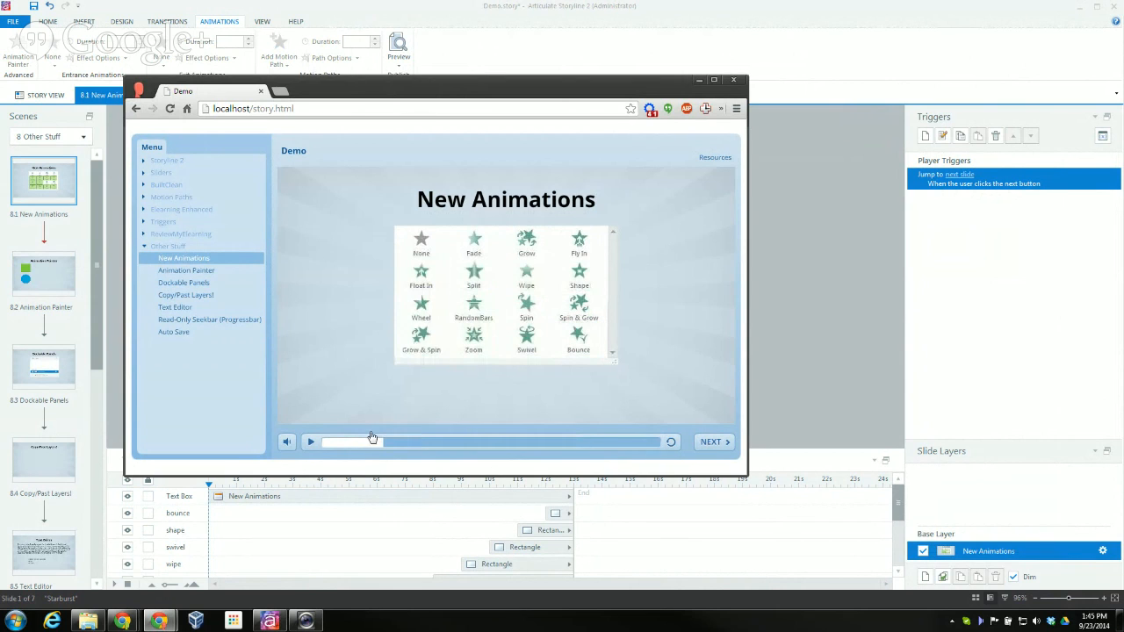
left_click(311, 443)
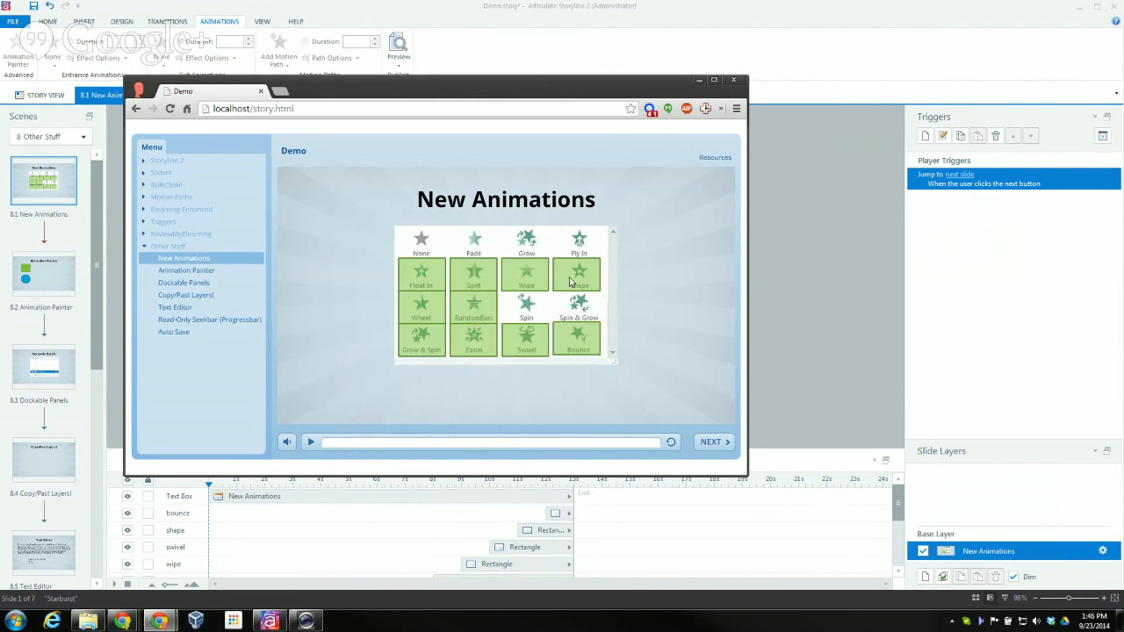
left_click(733, 80)
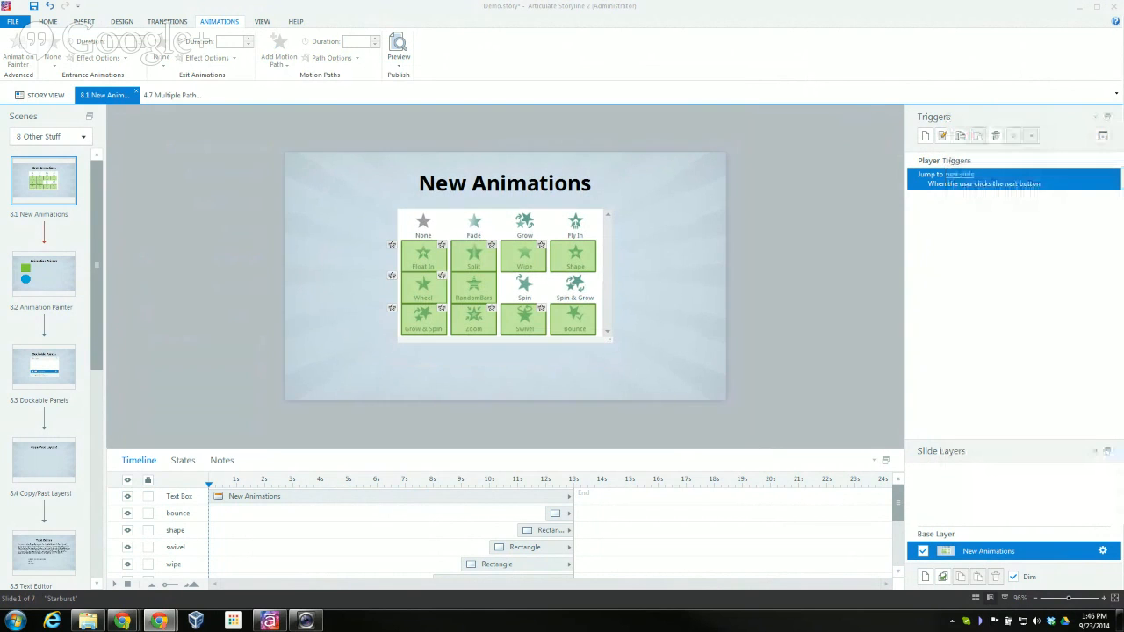
Review the effect options of the Shape rectangle's entrance animation, including the Enter directions, and close them without changes.
left_click(587, 255)
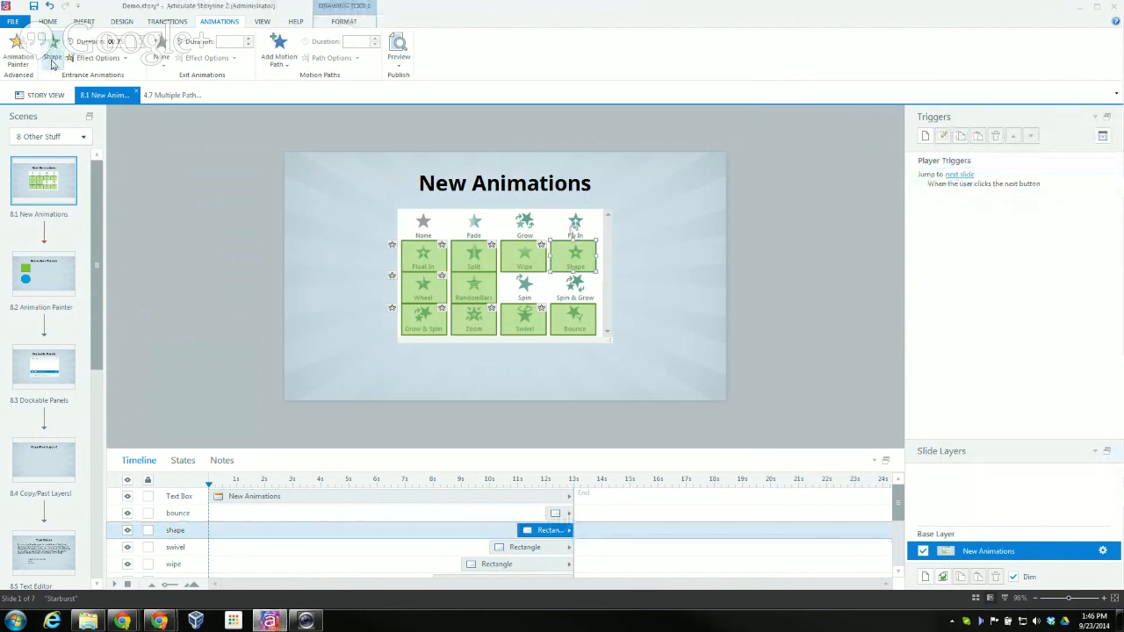
left_click(124, 58)
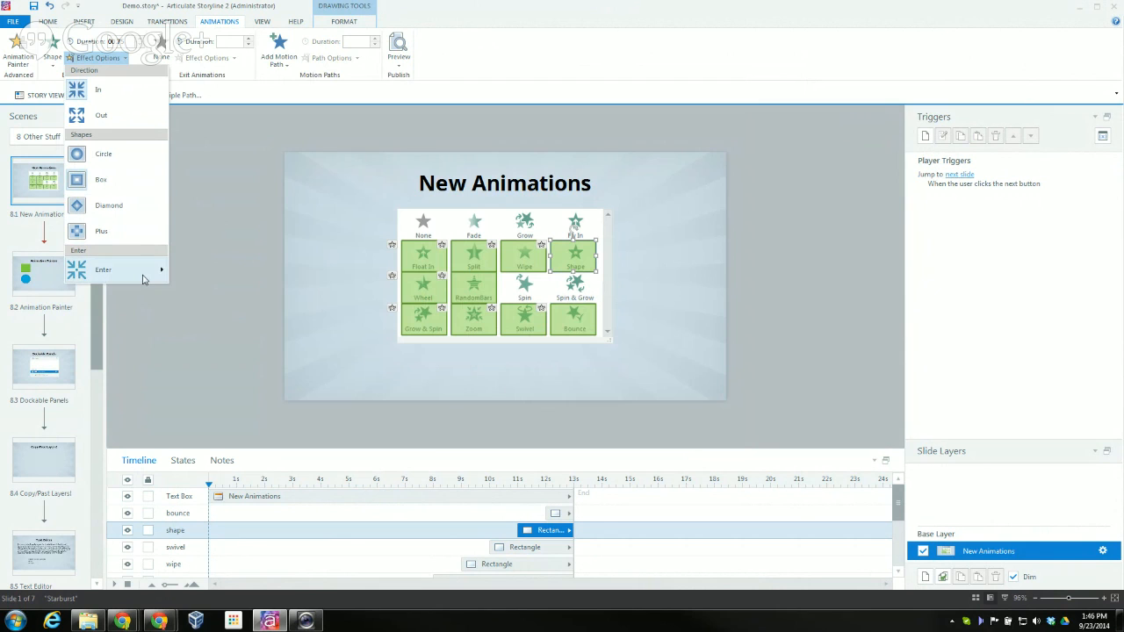
mouse_move(143, 278)
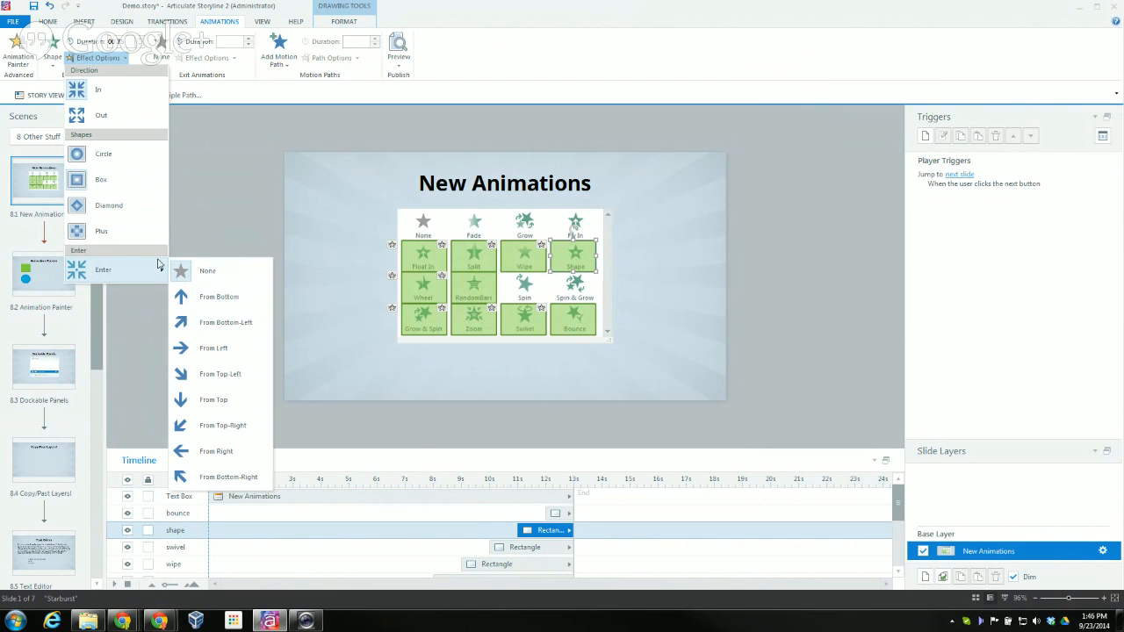
left_click(224, 175)
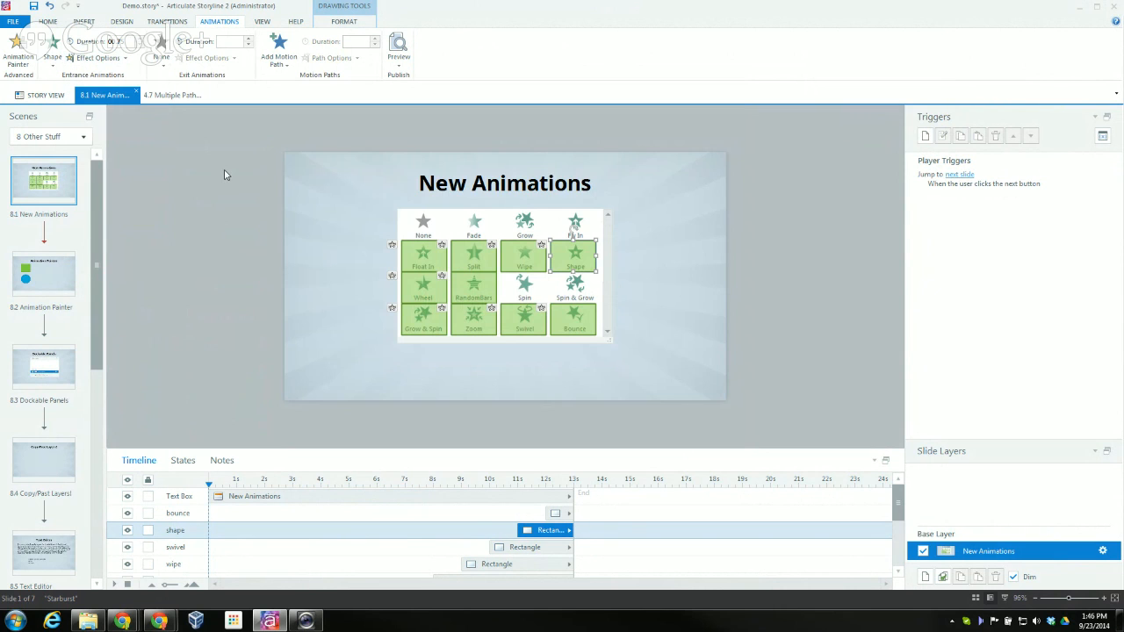
Open the 8.2 Animation Painter slide and select the green rectangle that carries the animations and motion path.
left_click(62, 282)
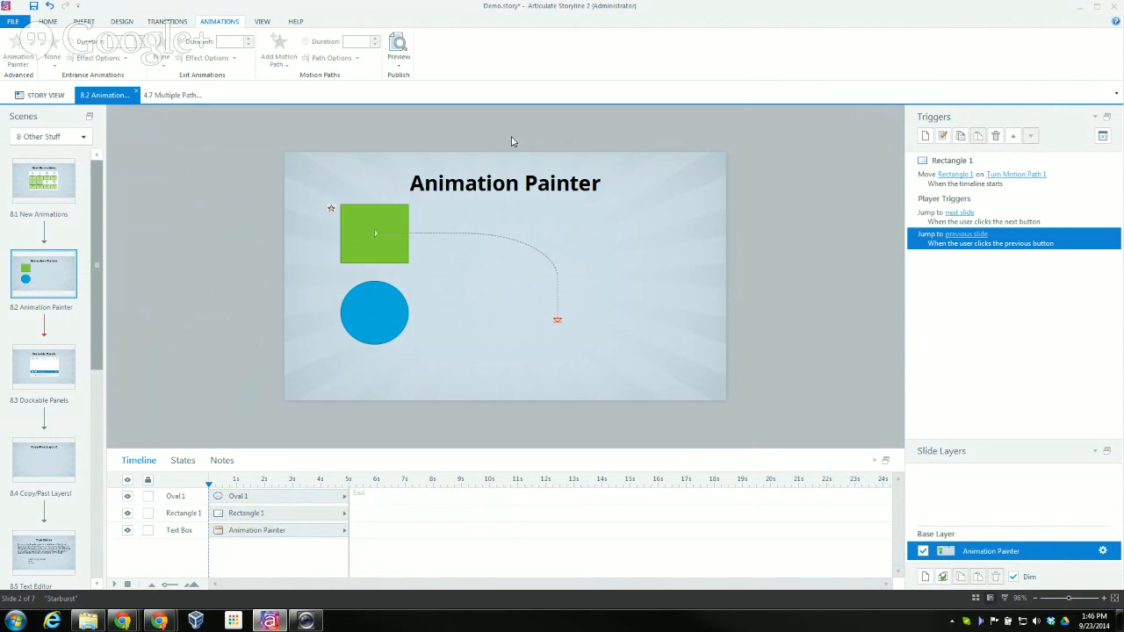
left_click(377, 208)
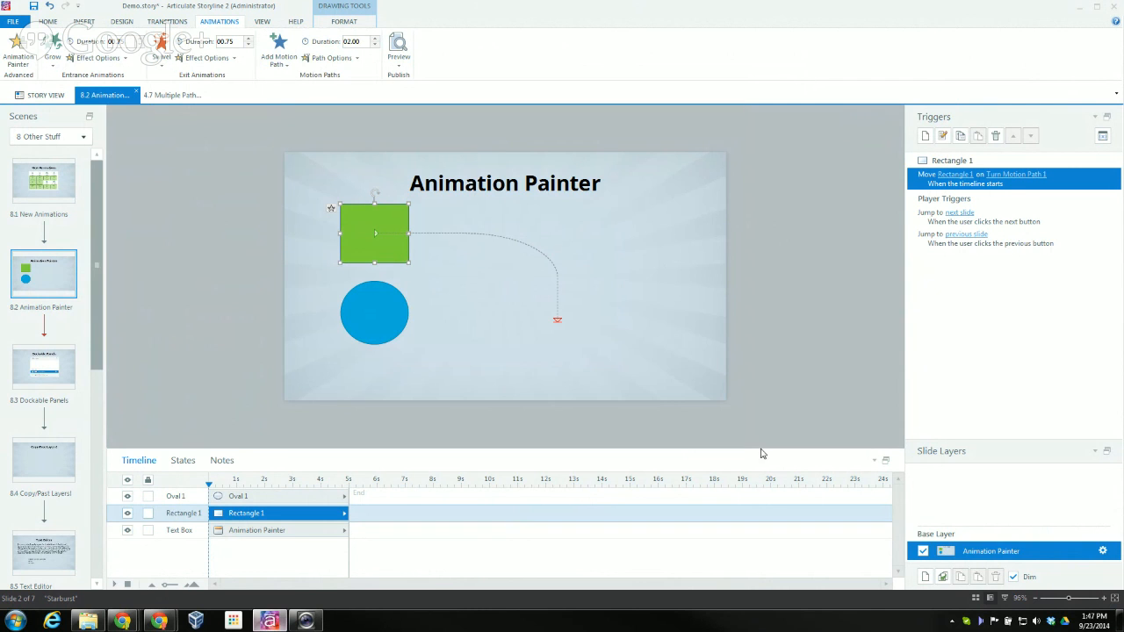
Bring the published demo back, play its Animation Painter slide, and return to the editor.
left_click_drag(1123, 106, 275, 76)
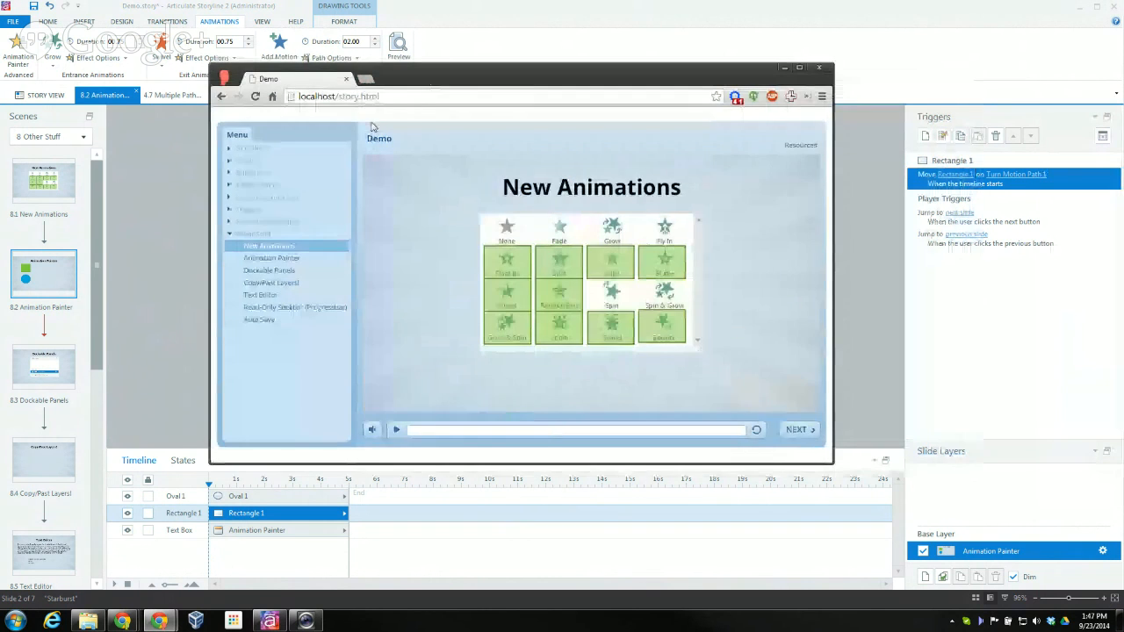
left_click(268, 258)
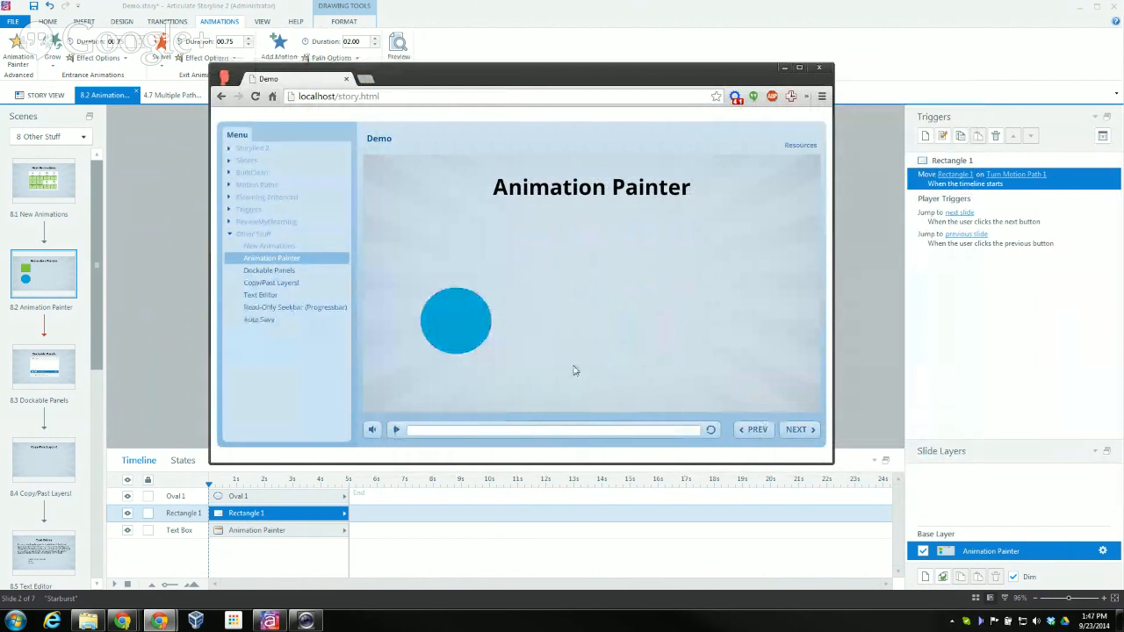
left_click_drag(534, 75, 1123, 101)
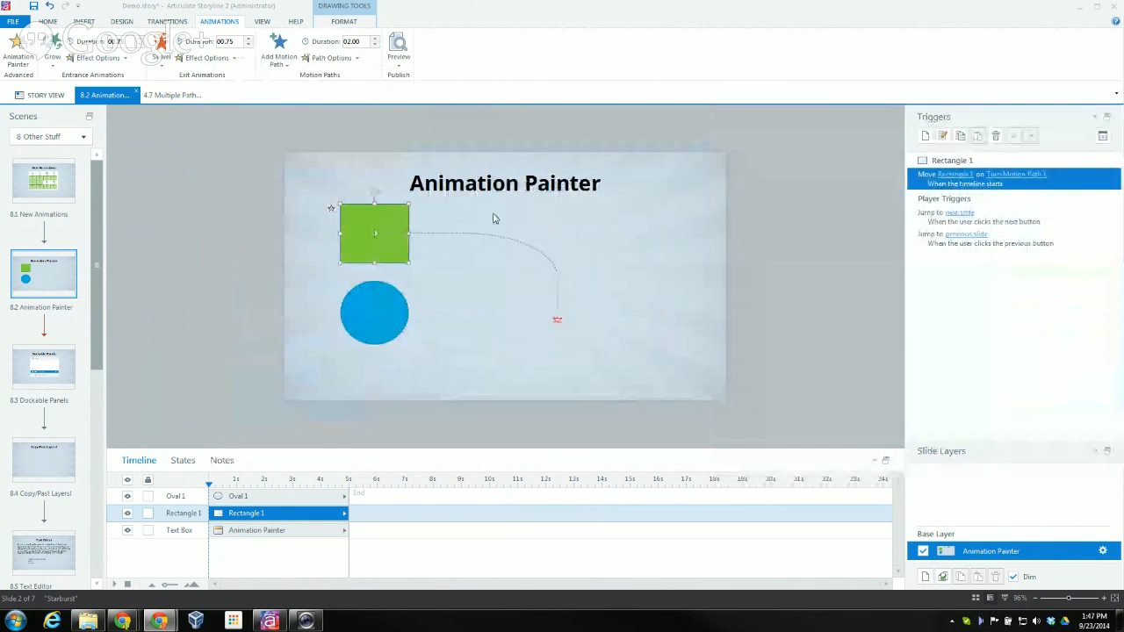
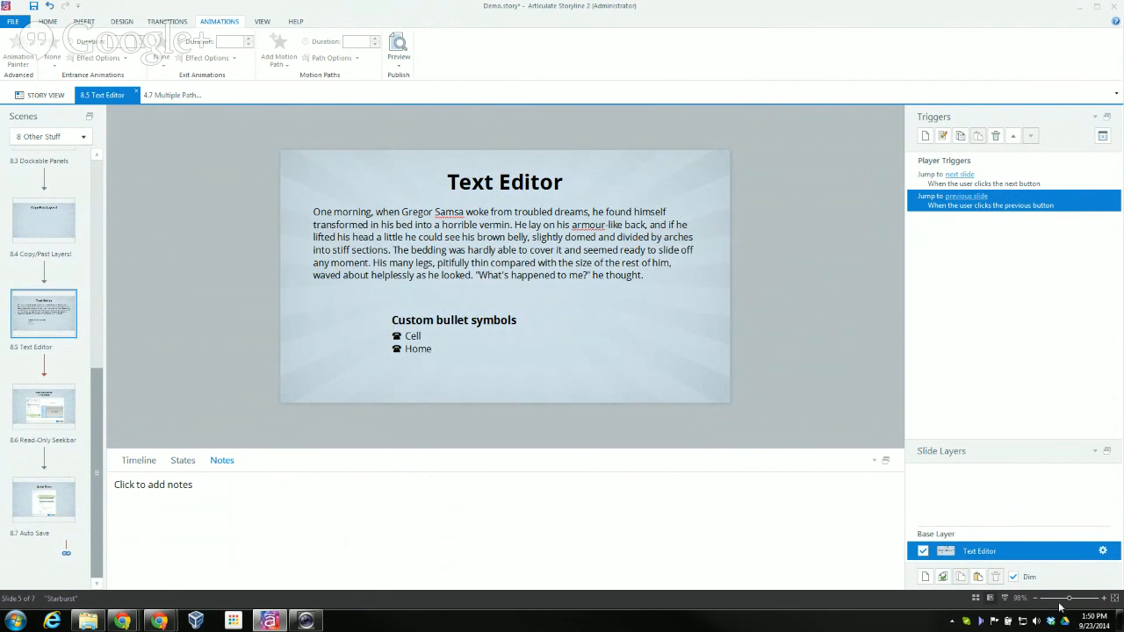
Compare the body paragraph on the Text Editor slide at 65%, 214% and 98% zoom, placing the text cursor in it each time.
left_click_drag(1068, 598, 1061, 600)
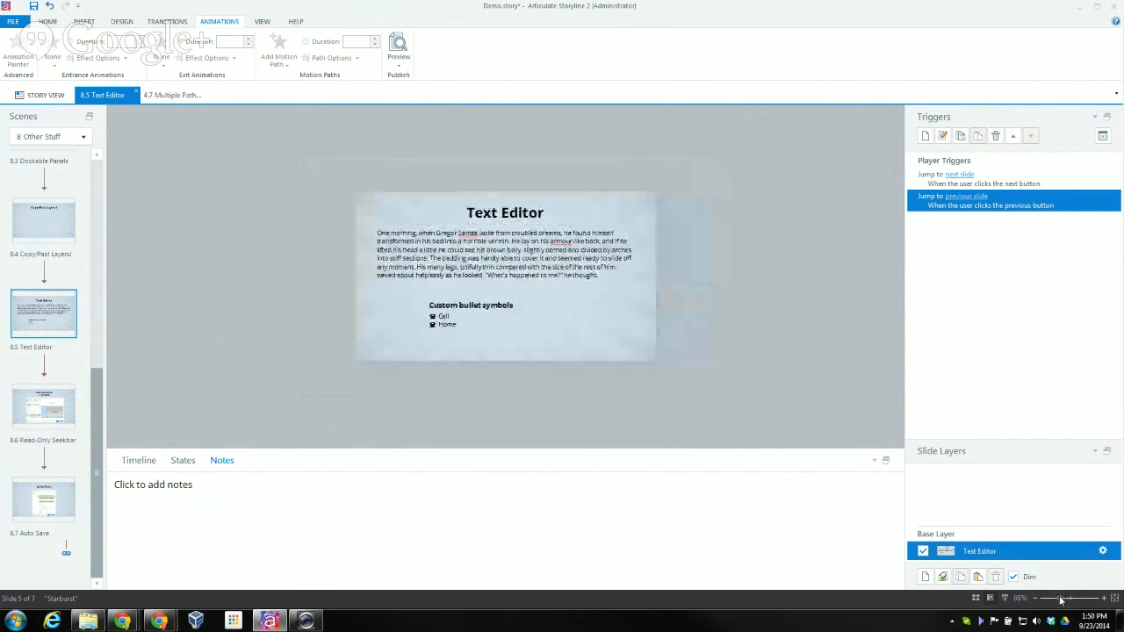
left_click(527, 251)
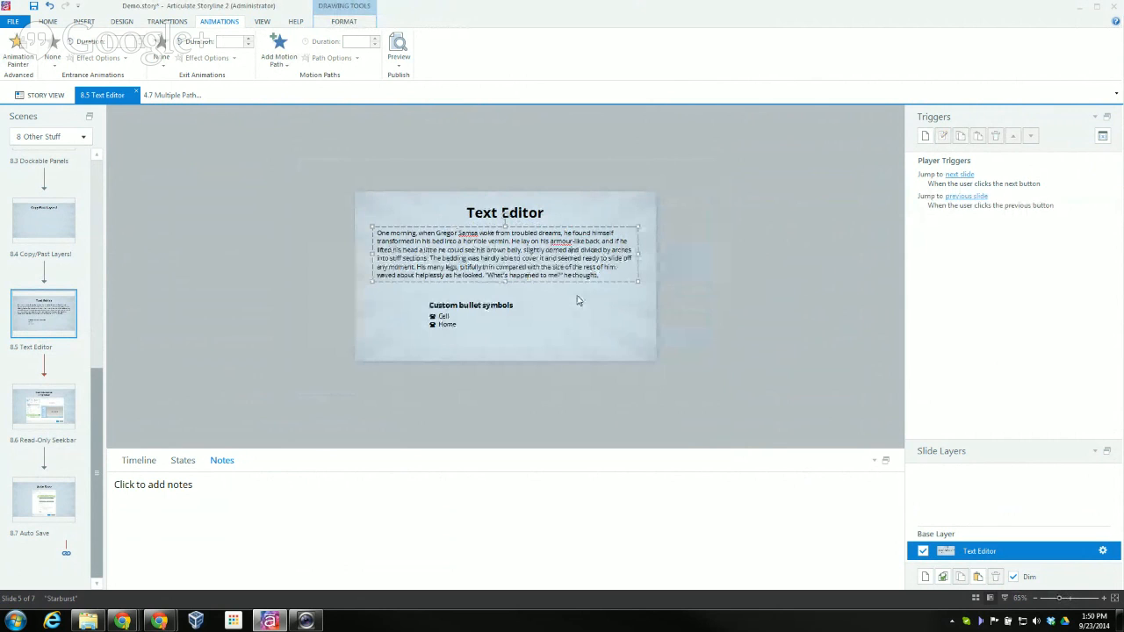
left_click(629, 334)
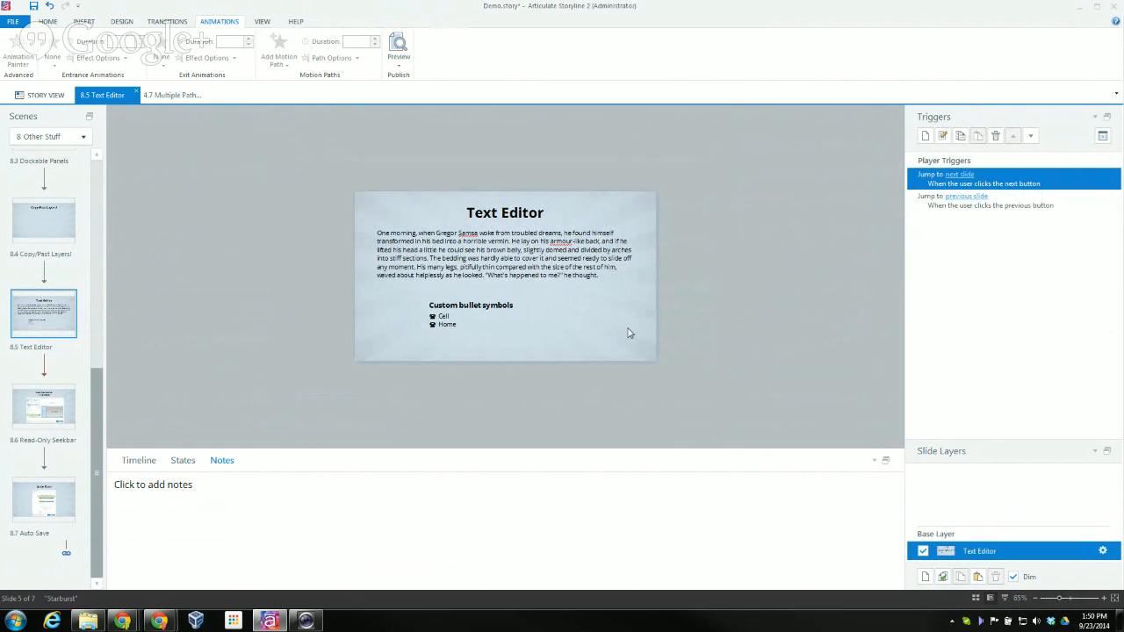
left_click(586, 256)
left_click(599, 338)
left_click(1081, 601)
left_click(588, 180)
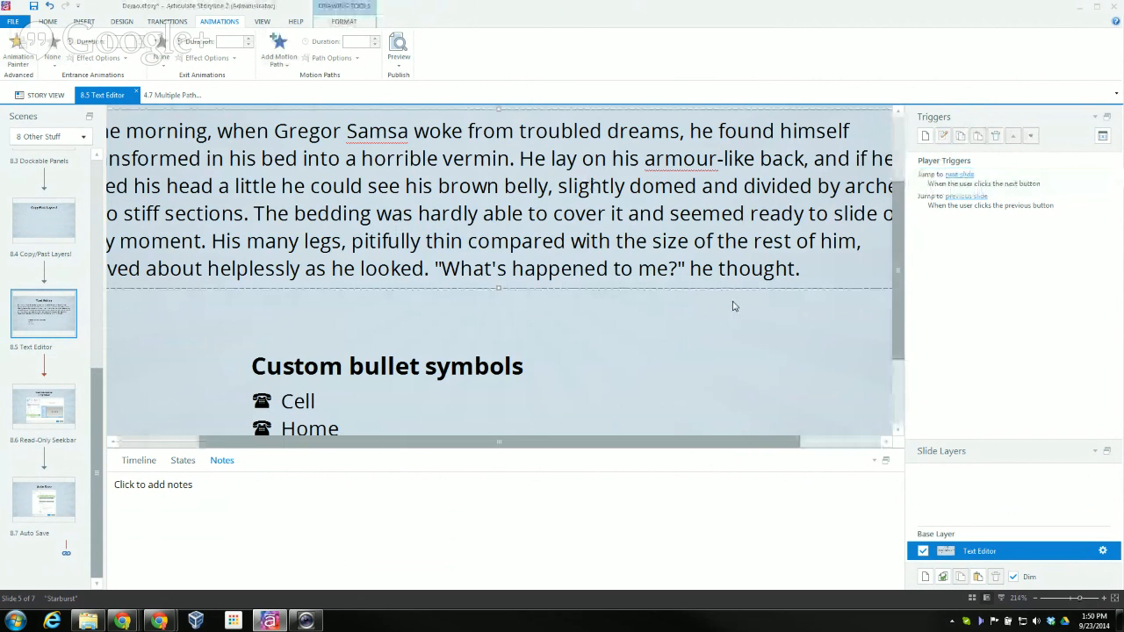
left_click(1071, 601)
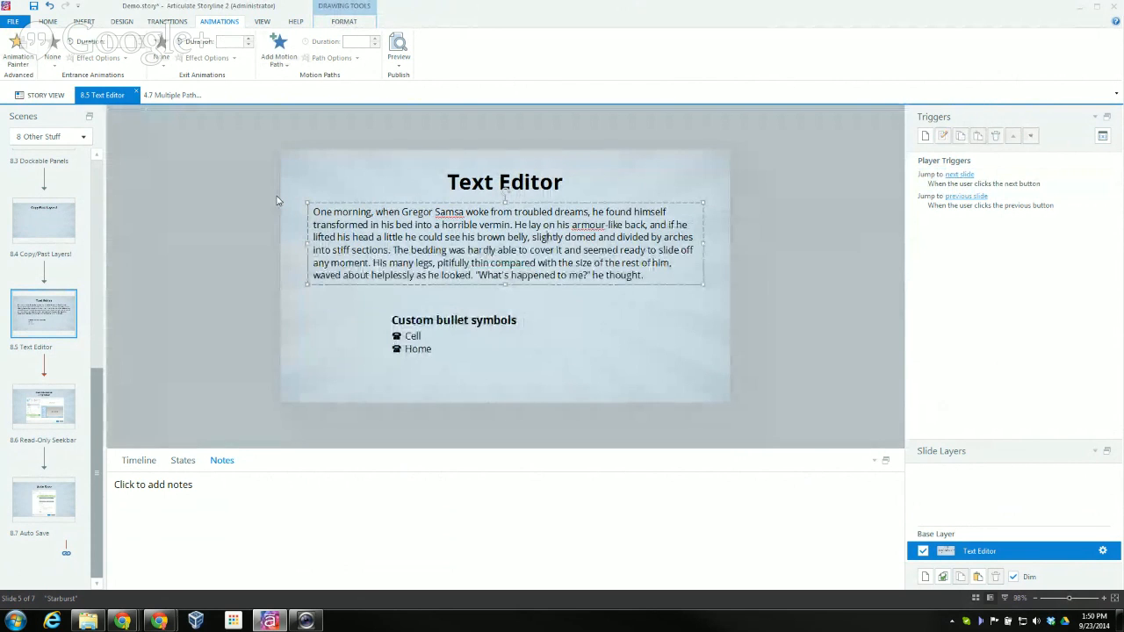
left_click(239, 235)
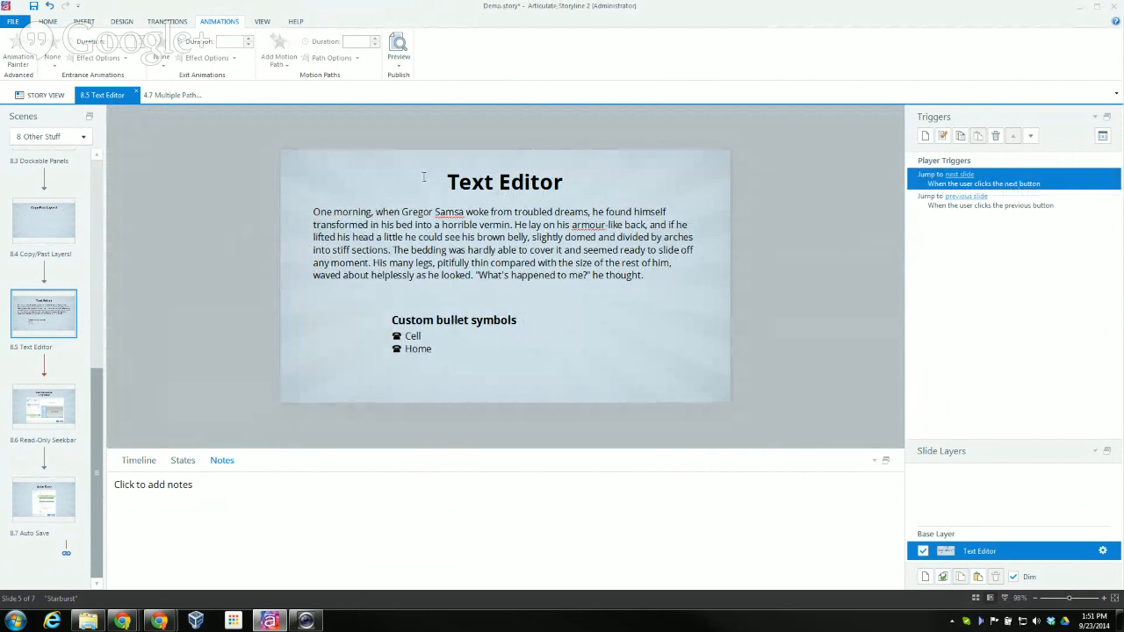
left_click(405, 223)
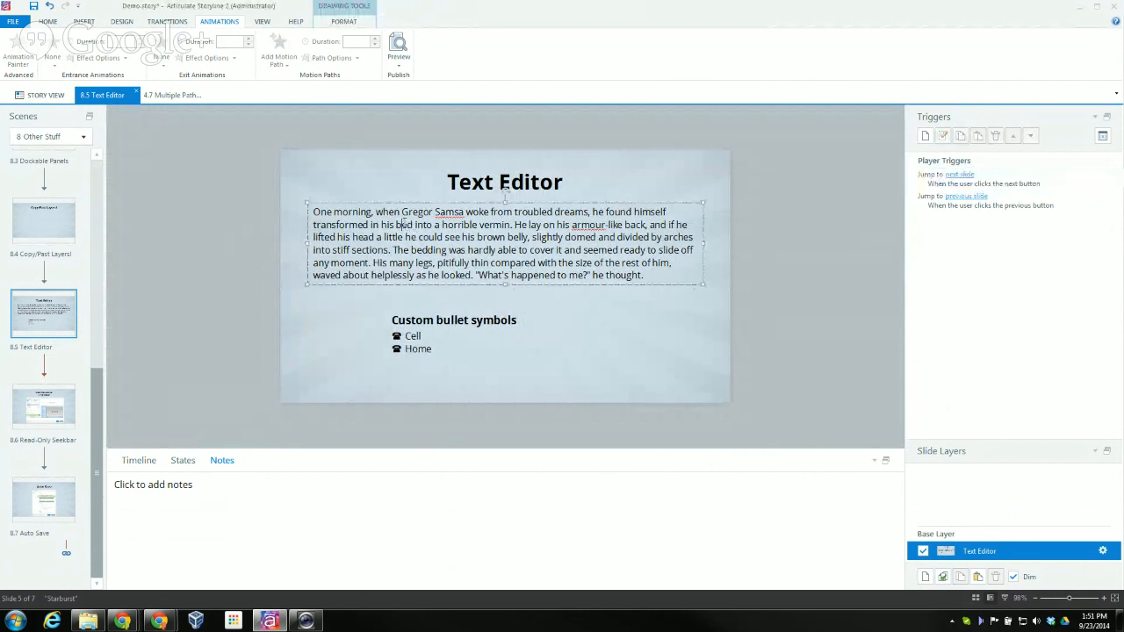
left_click(397, 225)
Add a third bullet "Work" below Home in the custom bullet list and indent it one level.
left_click(59, 21)
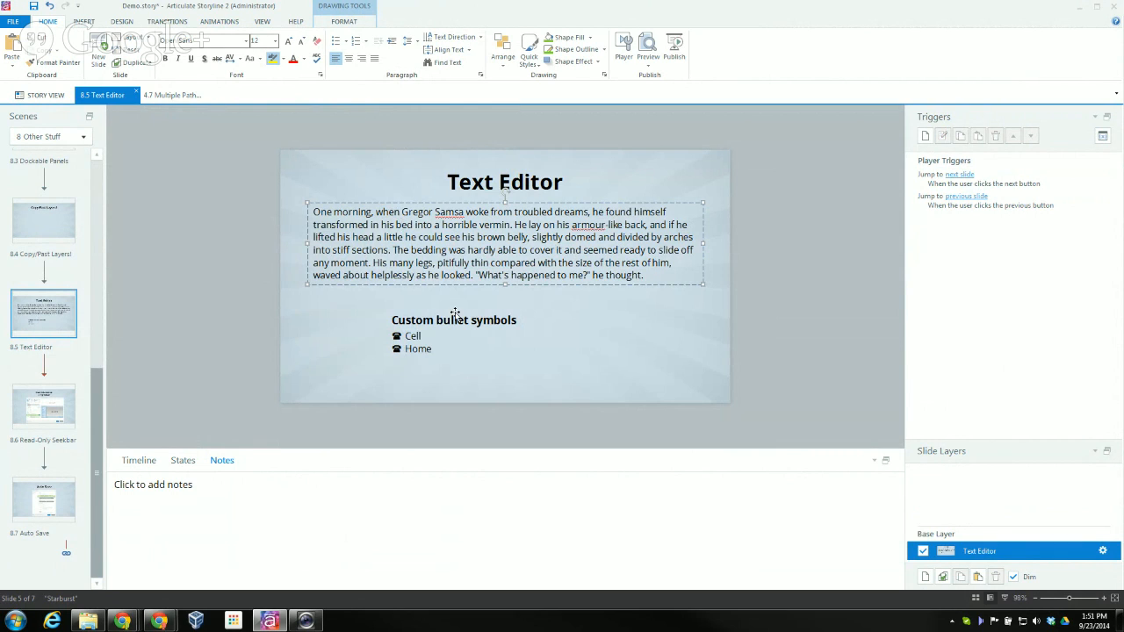
left_click(428, 349)
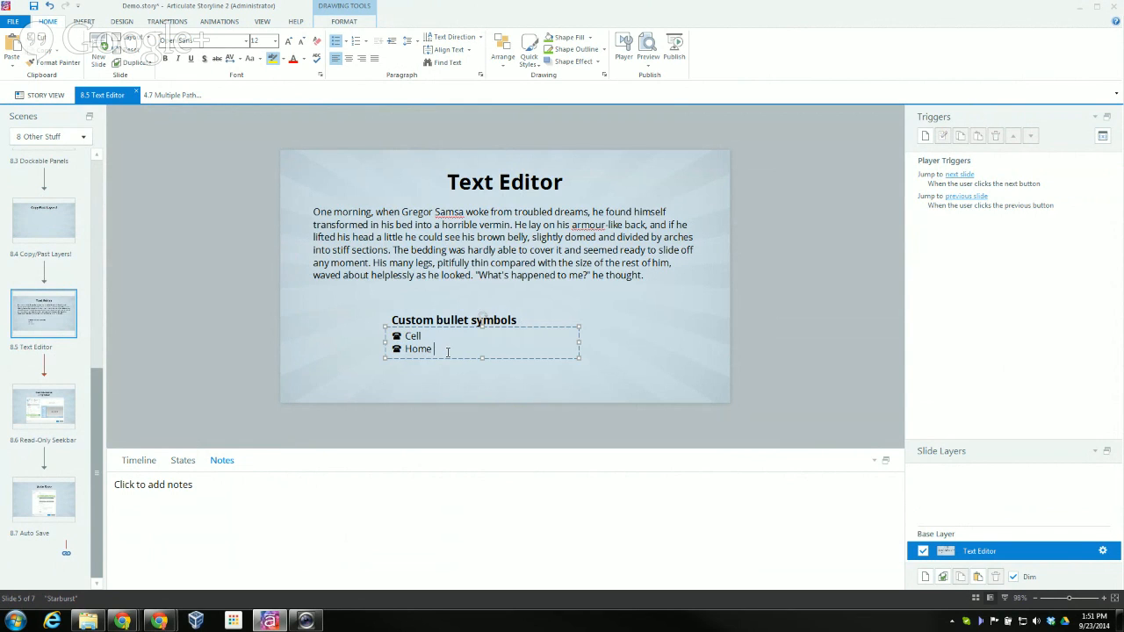
key("Return")
type("wo")
key("BackSpace")
key("BackSpace")
type("W")
left_click(662, 319)
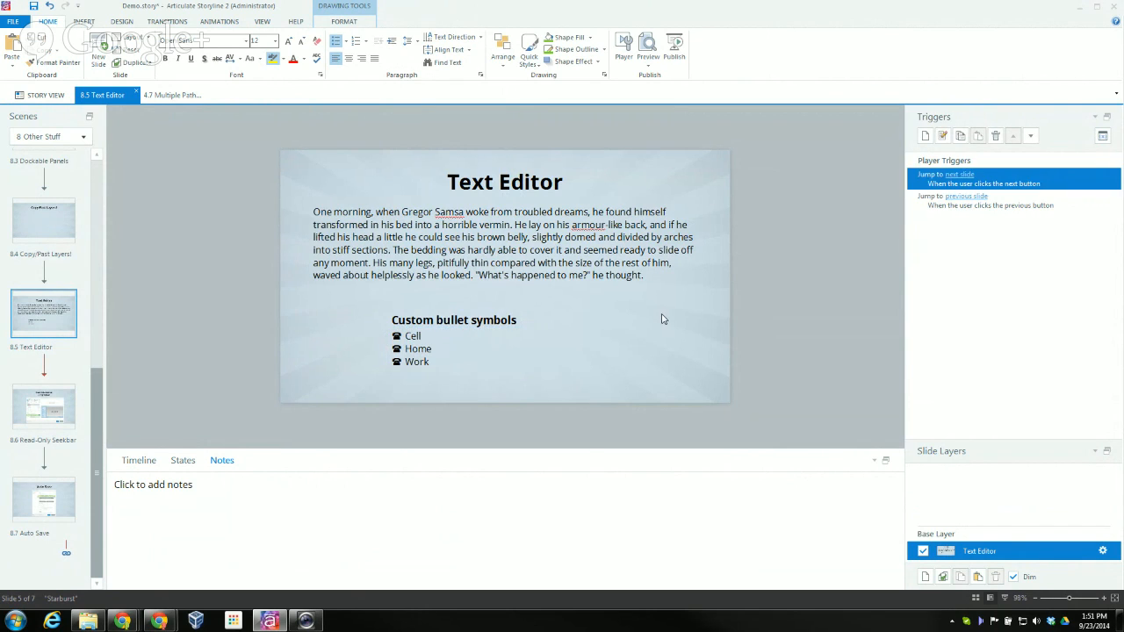
left_click(406, 358)
key("Tab")
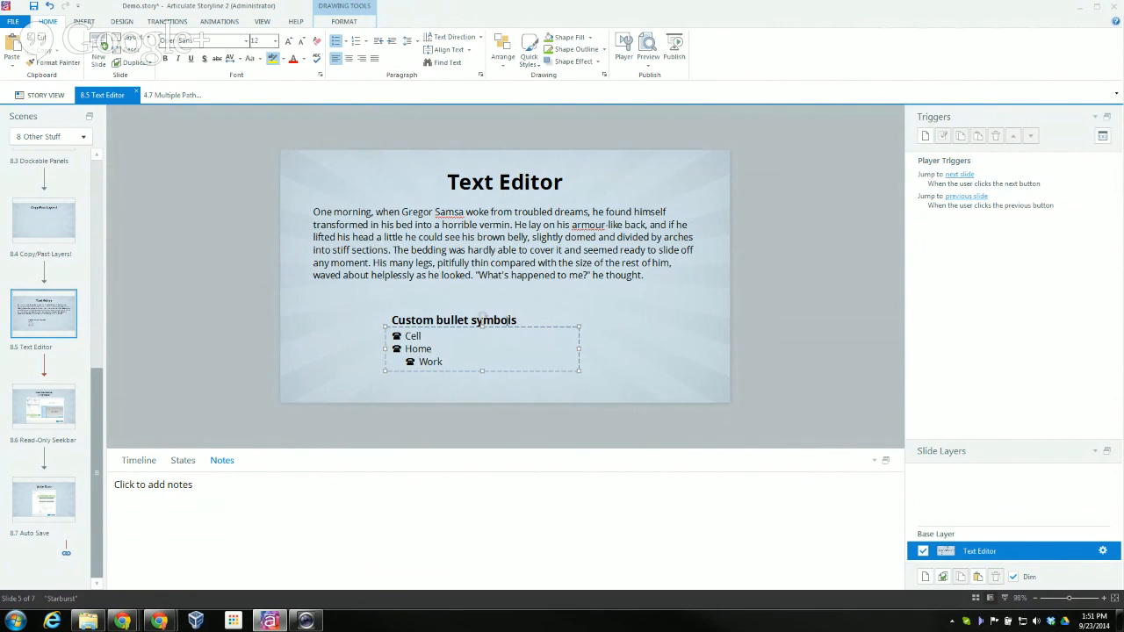
Change the bullets of the whole Cell, Home and Work list to the Wingdings circled telephone symbol.
left_click(519, 328)
left_click(346, 43)
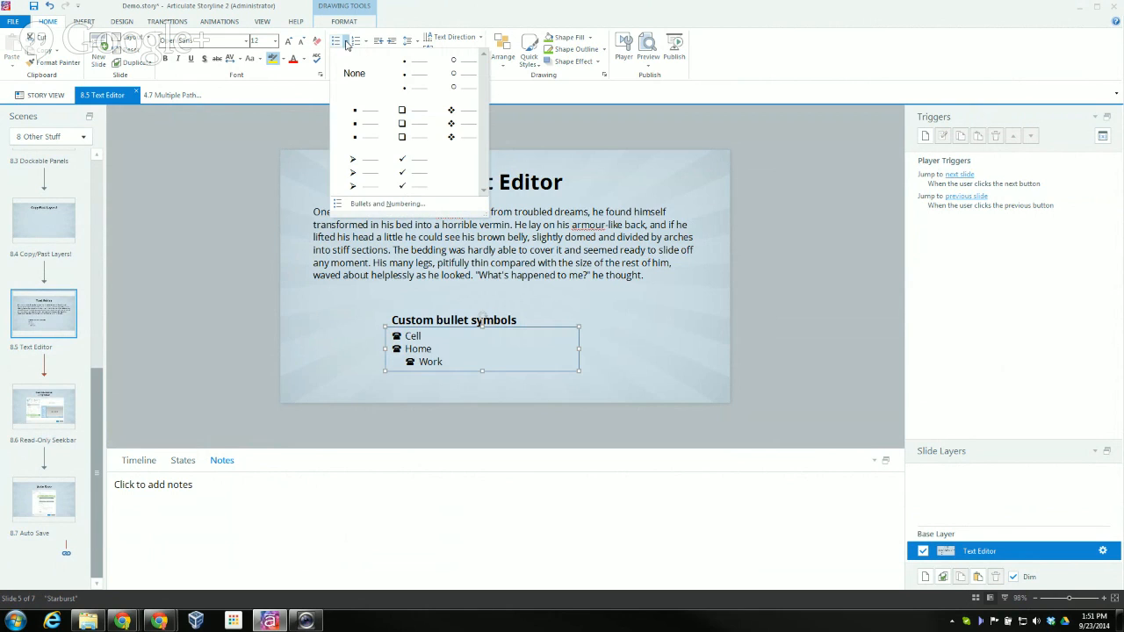
left_click(400, 204)
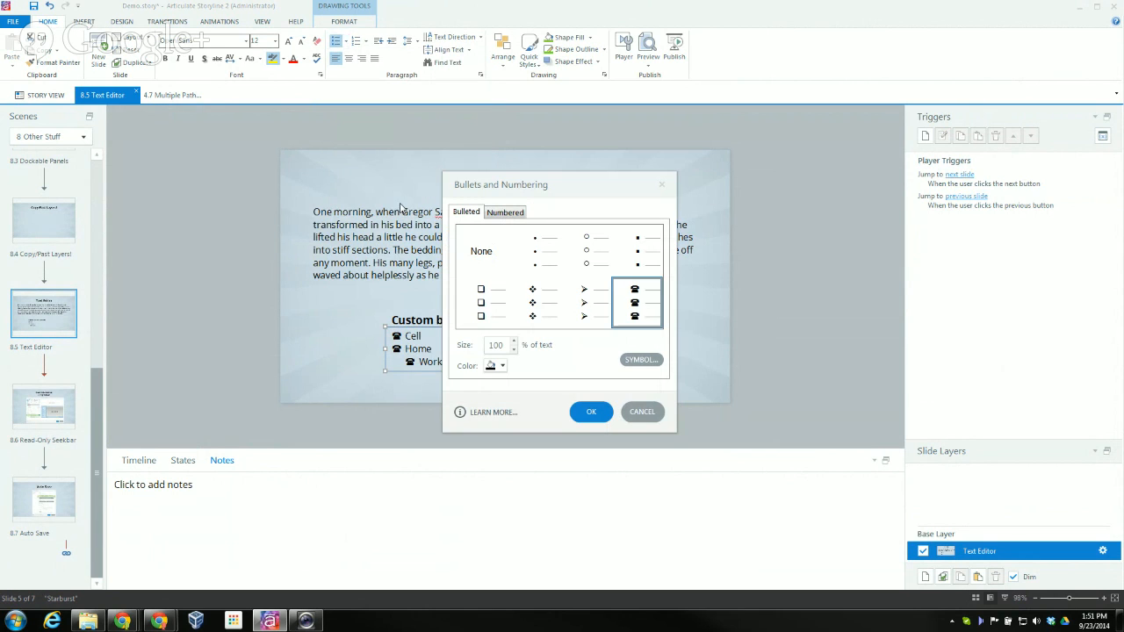
left_click(639, 361)
left_click_drag(749, 295, 764, 217)
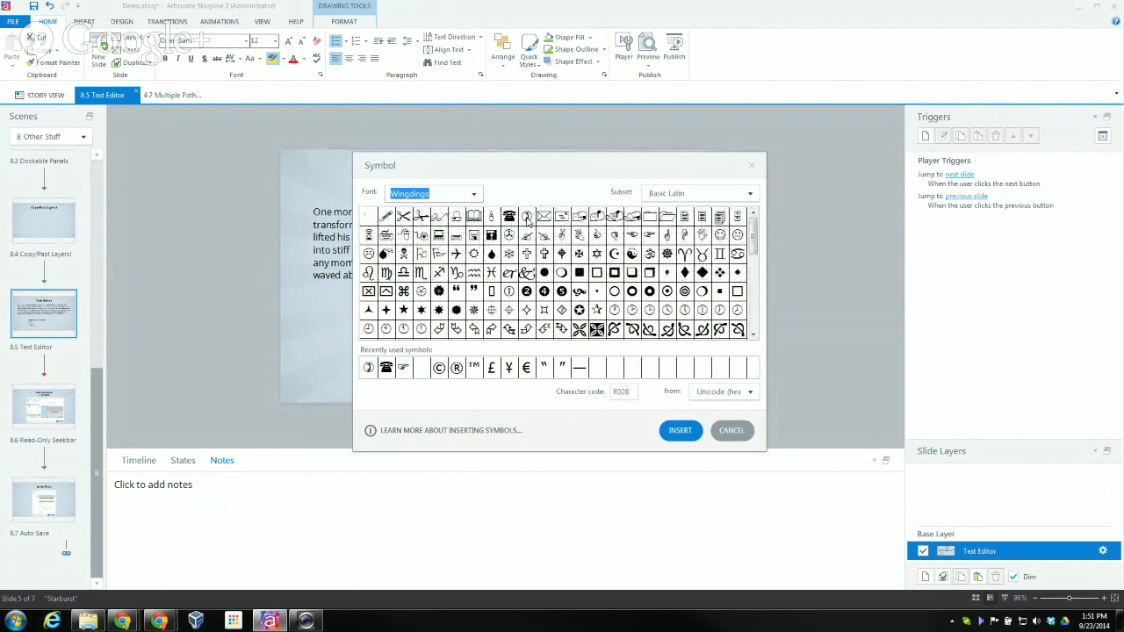
left_click(527, 217)
left_click(683, 432)
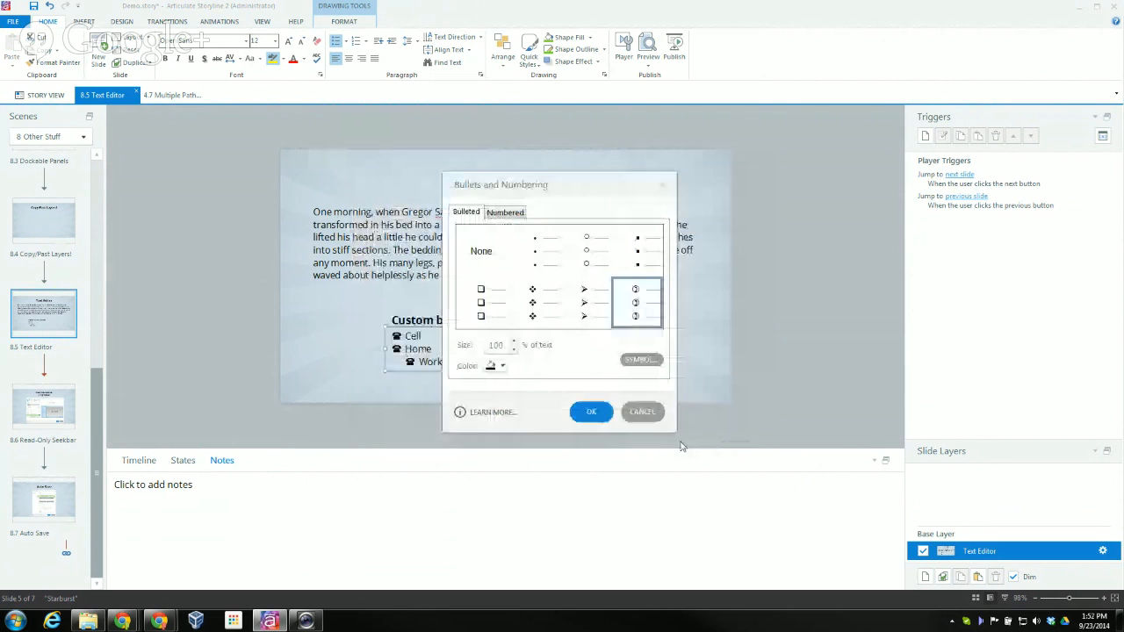
left_click(596, 412)
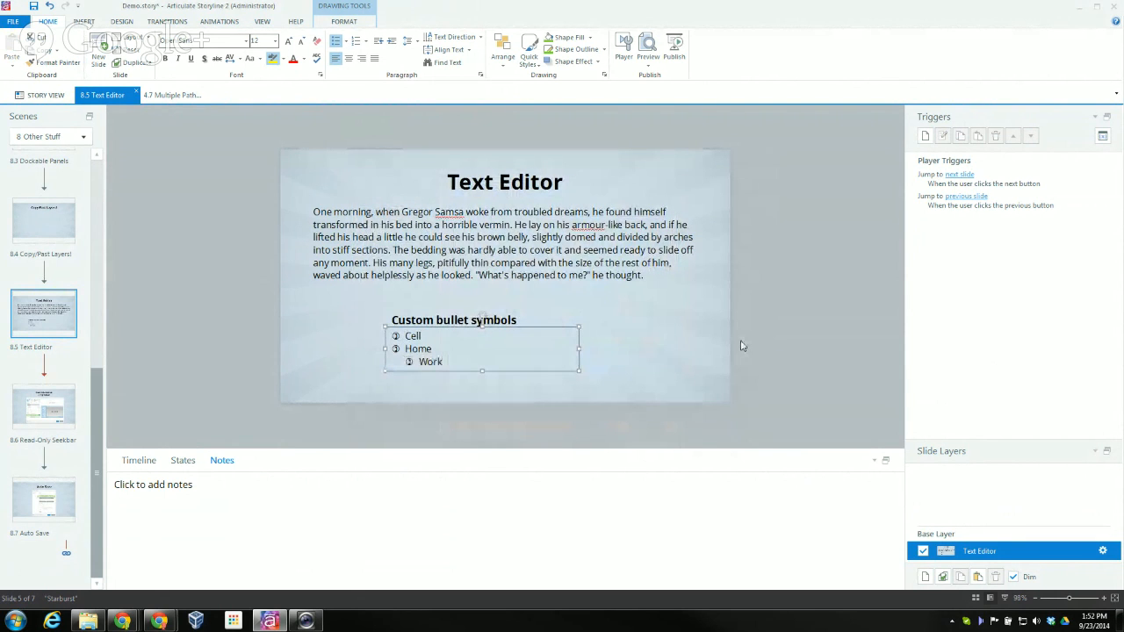
left_click(699, 315)
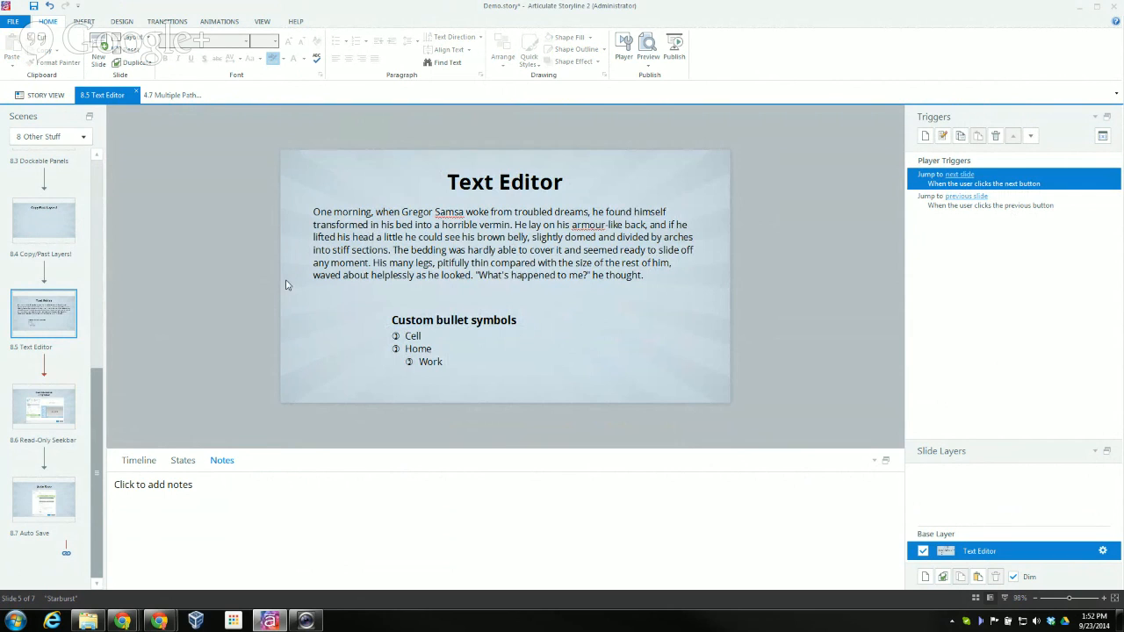
Open the 8.6 Read-Only Seekbar slide in the editor and play the same slide in the published demo.
left_click(37, 418)
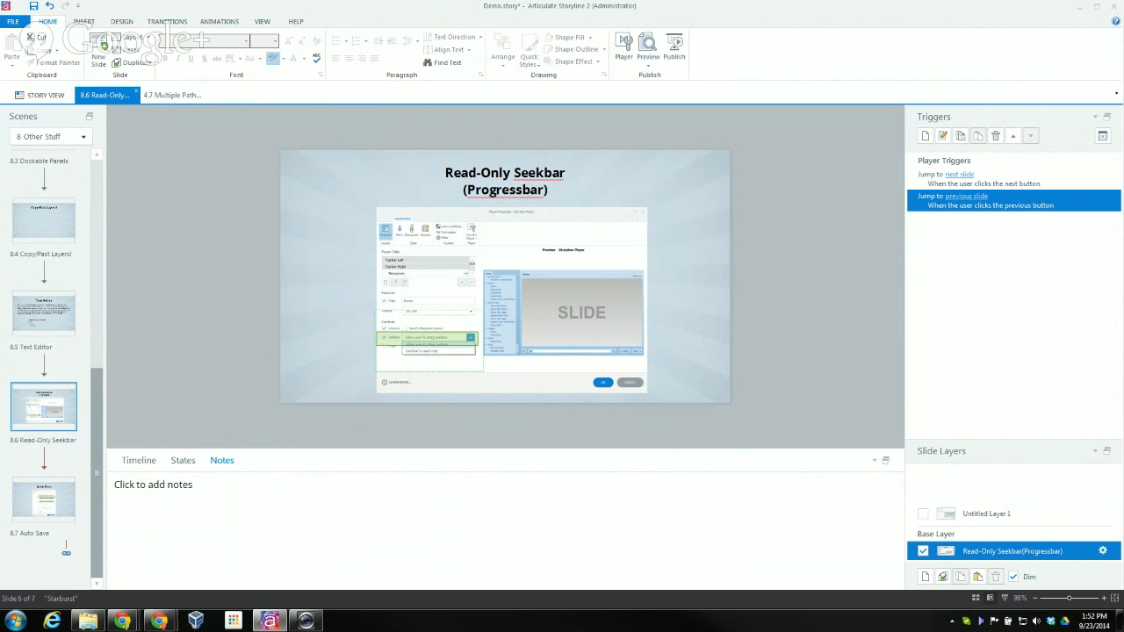
key("alt+Tab")
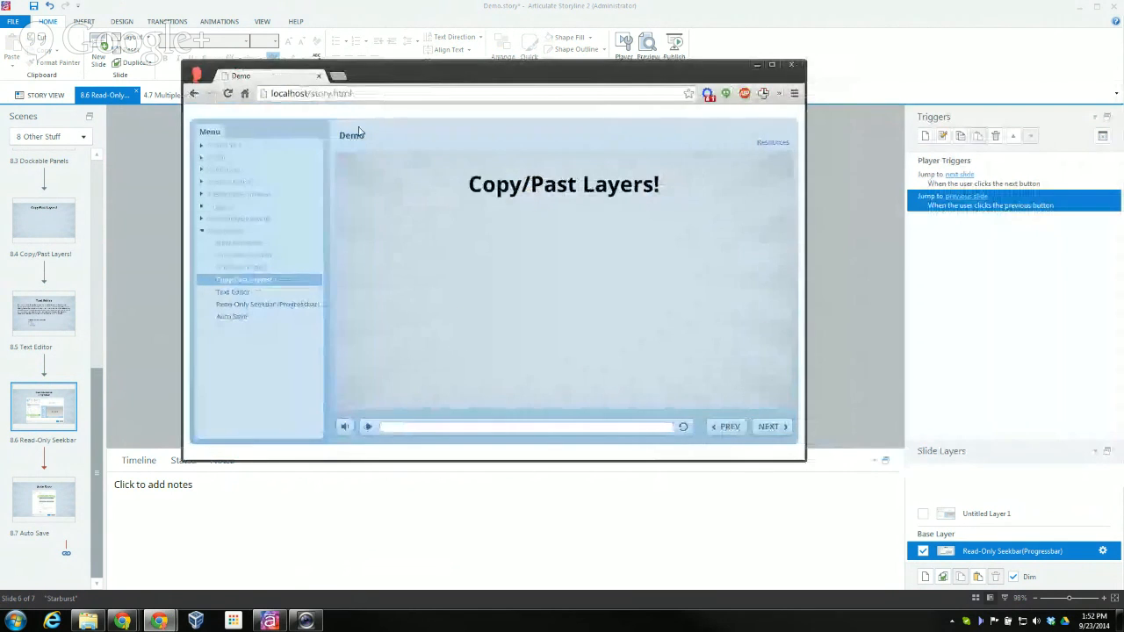
left_click(239, 308)
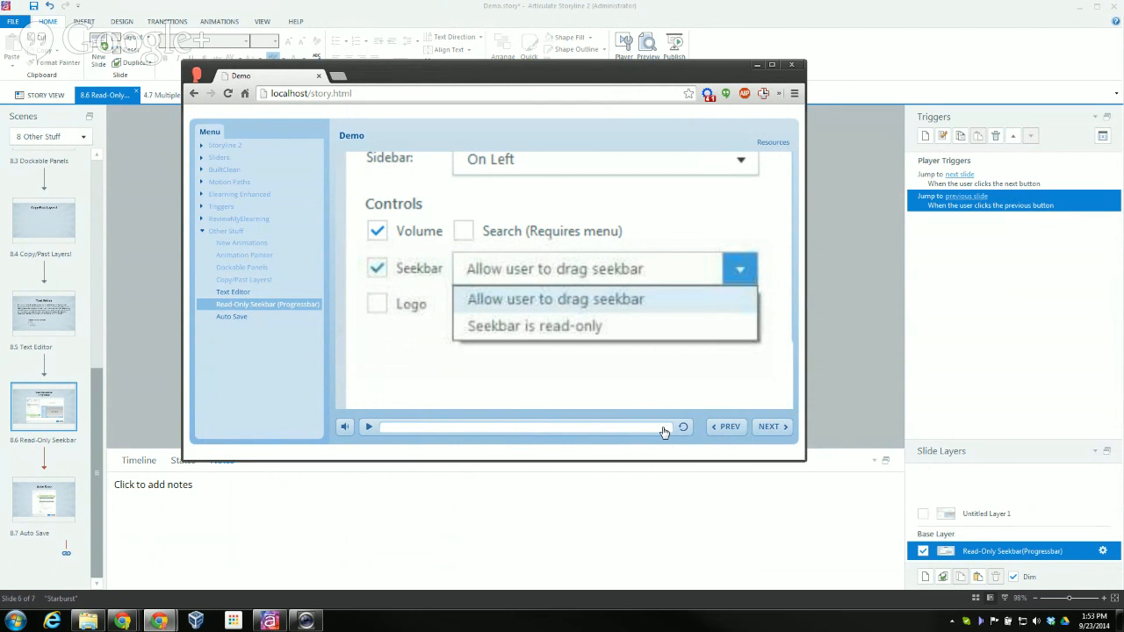
Scrub the seekbar back and forth through the demo's Read-Only Seekbar slide to review the seekbar control options.
left_click_drag(660, 430, 449, 439)
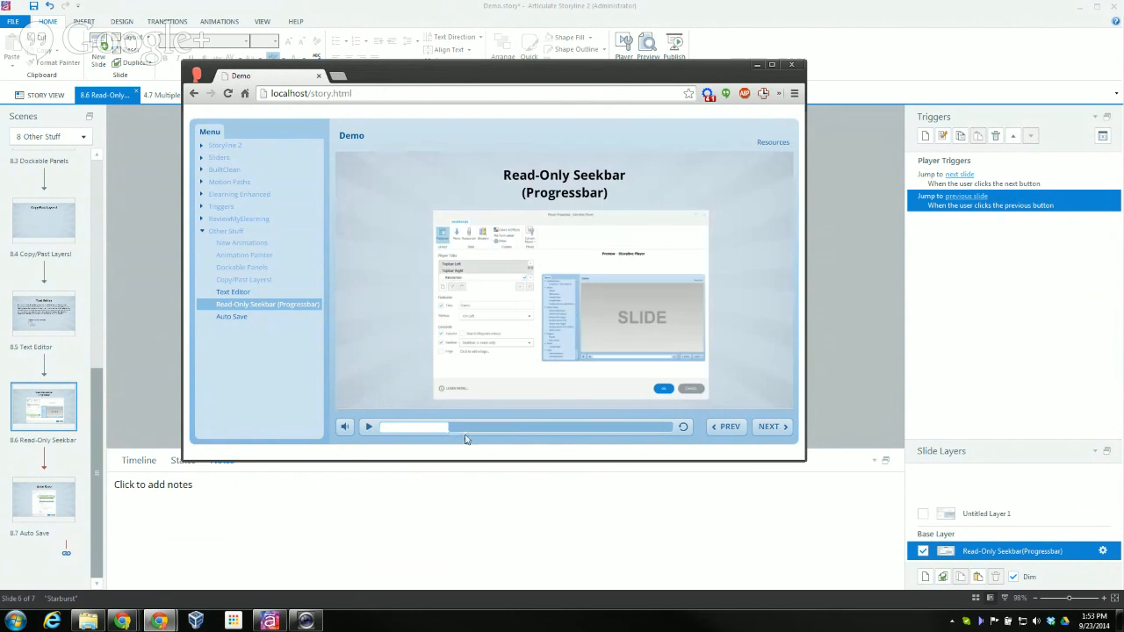
left_click(673, 428)
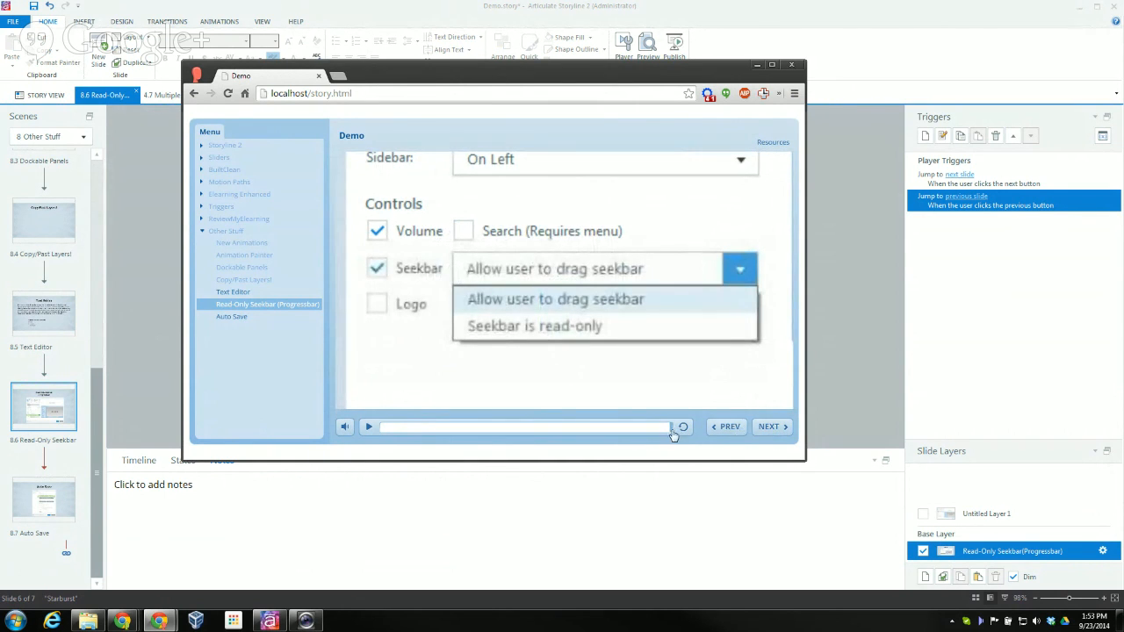
left_click_drag(653, 431, 409, 429)
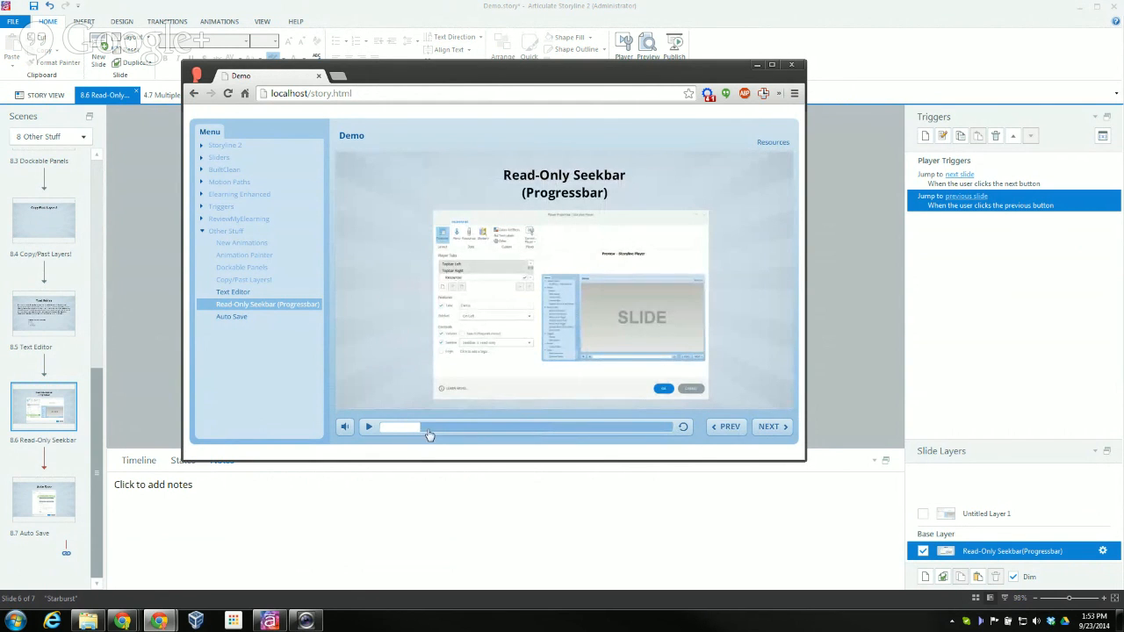
left_click(560, 428)
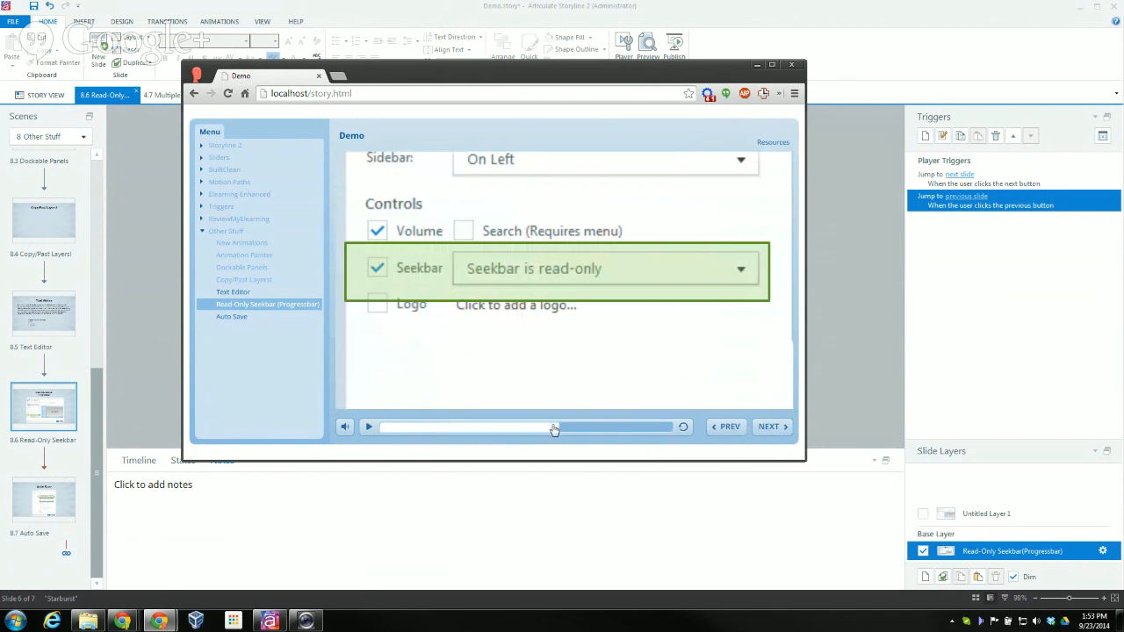
left_click_drag(562, 435, 629, 432)
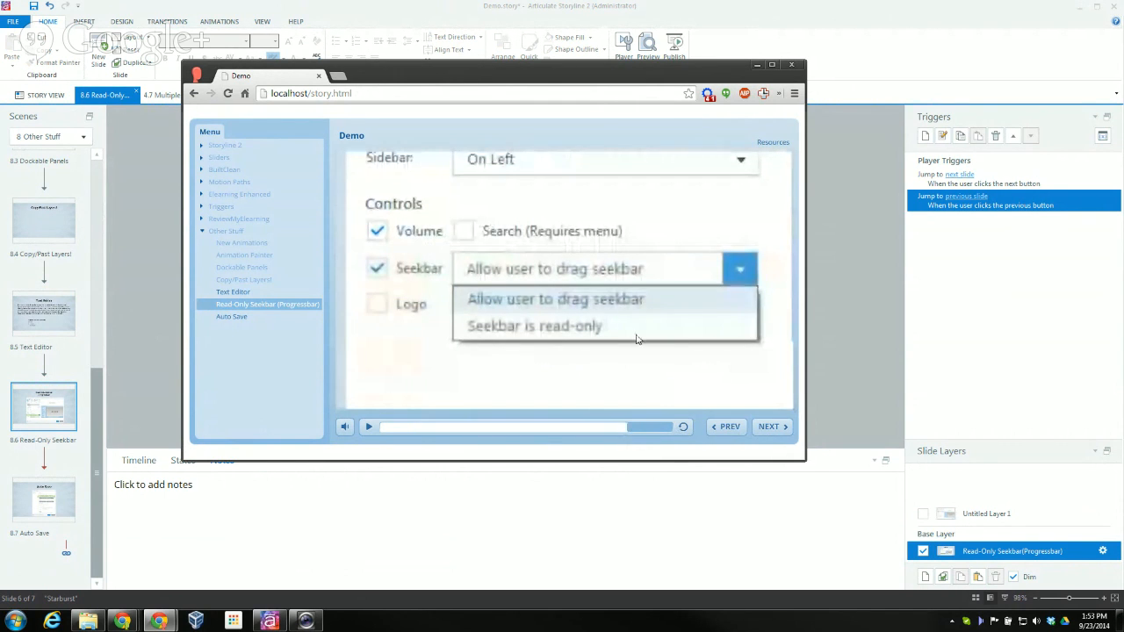
Play the demo's Auto Save slide, scrub back to the AutoRecovery options, and dismiss the chat window.
left_click(243, 320)
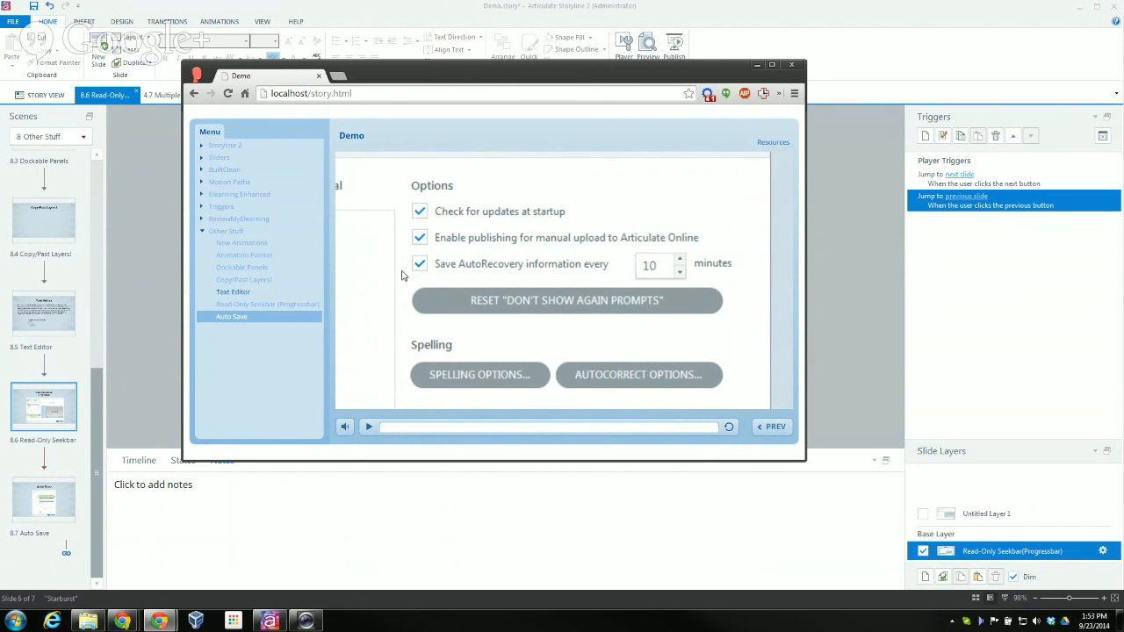
left_click_drag(719, 444, 587, 431)
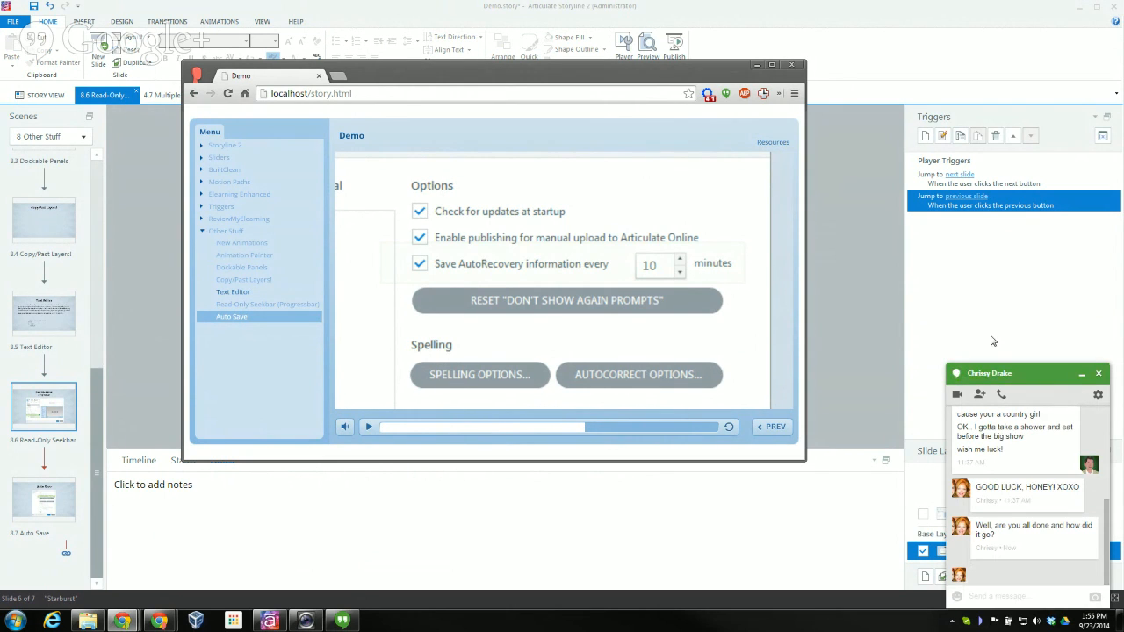
left_click(1016, 377)
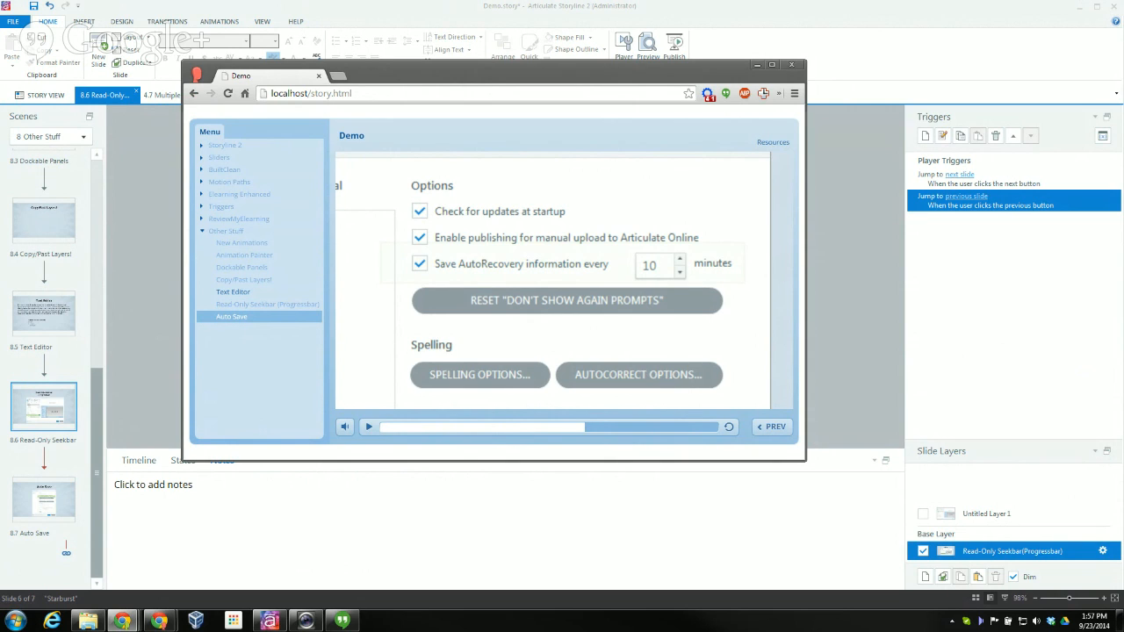
Expand the Storyline 2 section of the demo's slide menu.
left_click(202, 147)
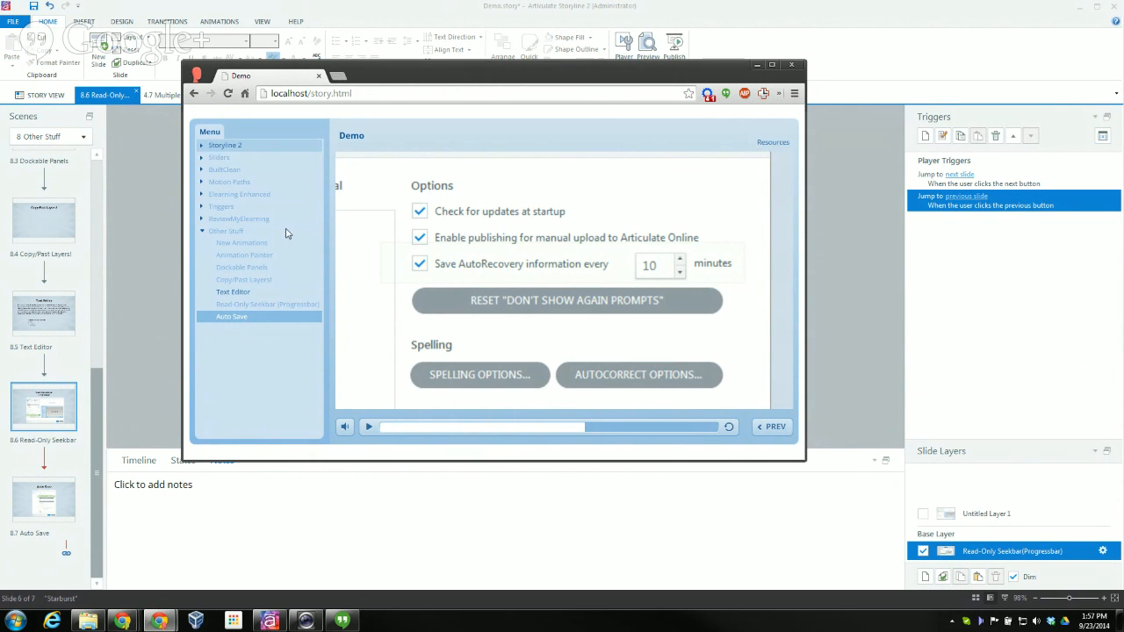